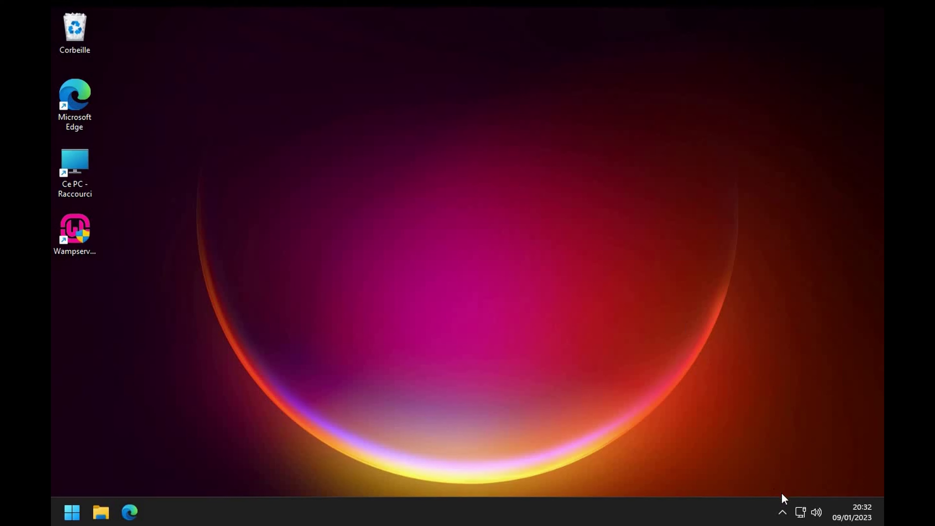
- Enable 'Afficher dossier www dans menu' under Wampserver's Paramètres Wamp
left_click(782, 512)
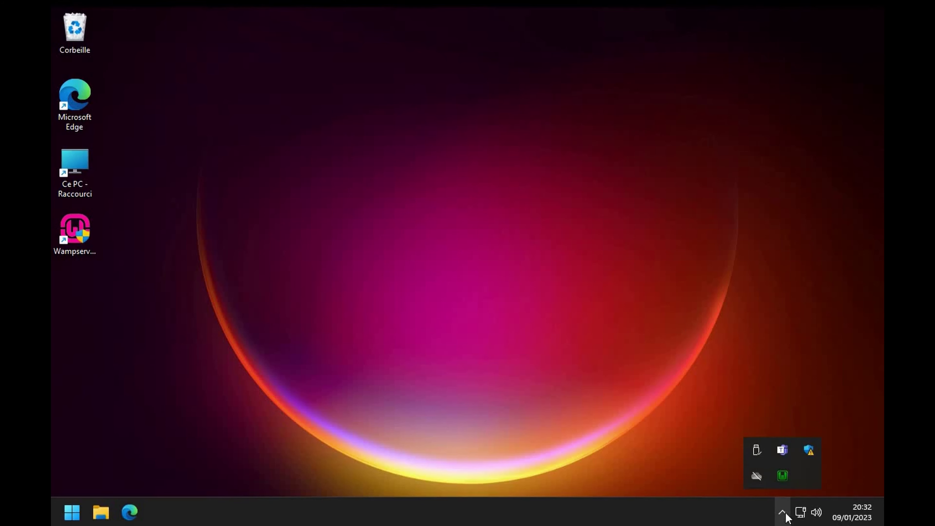
left_click(788, 474)
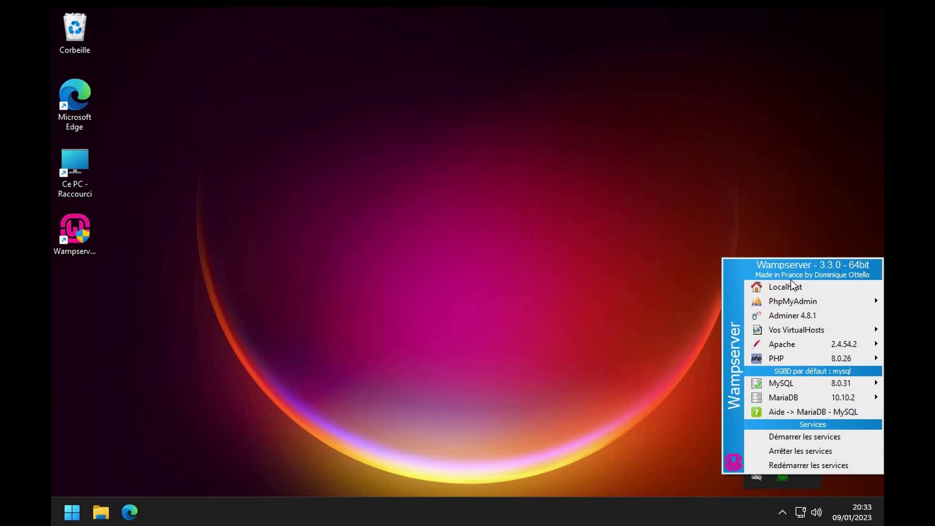
left_click(783, 478)
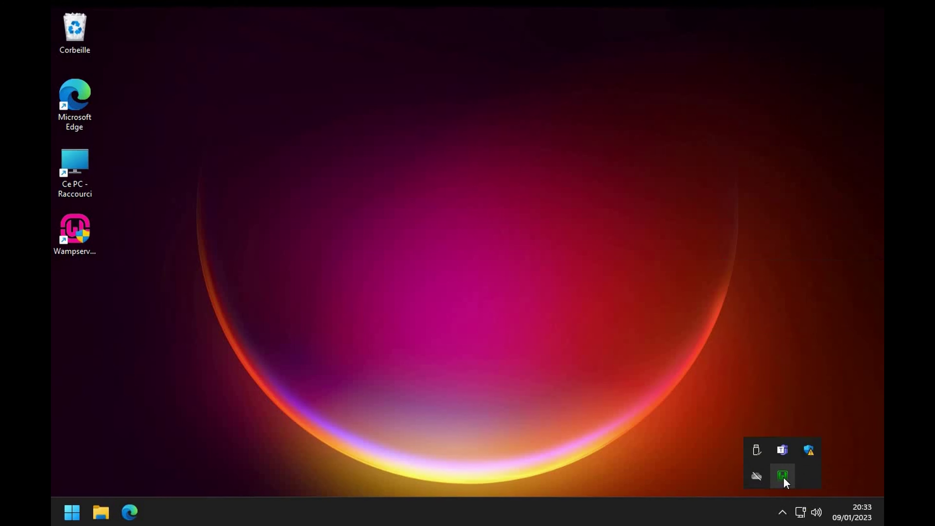
right_click(783, 477)
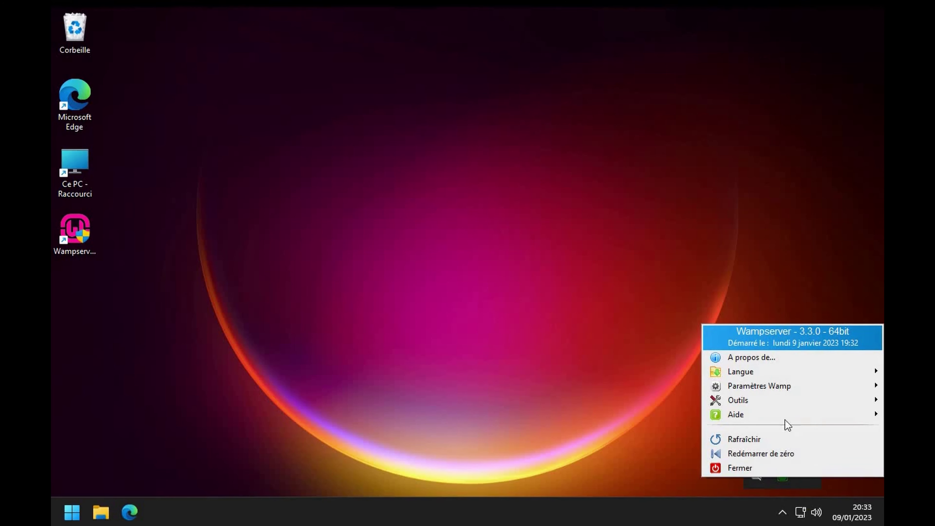
mouse_move(784, 389)
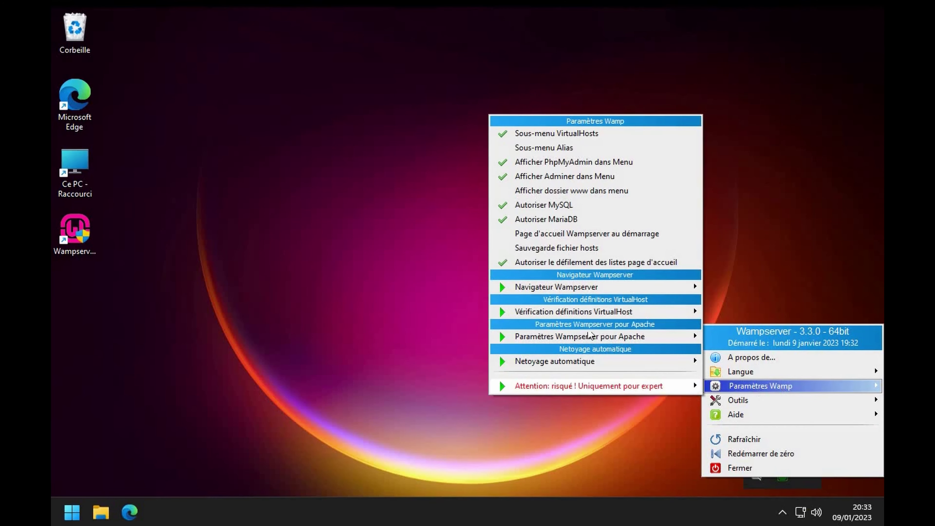
left_click(543, 192)
- Open the www folder in File Explorer from the Wampserver main menu
left_click(778, 512)
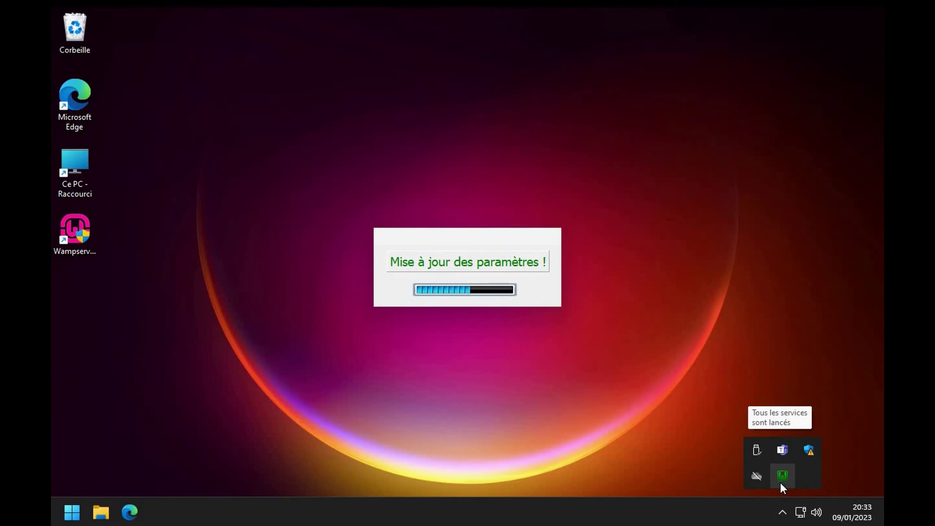
left_click(783, 477)
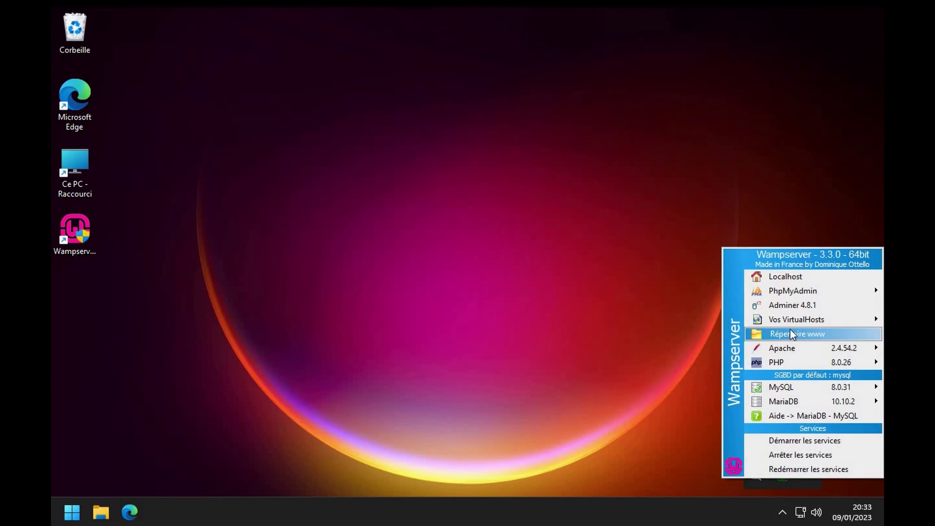
left_click(821, 334)
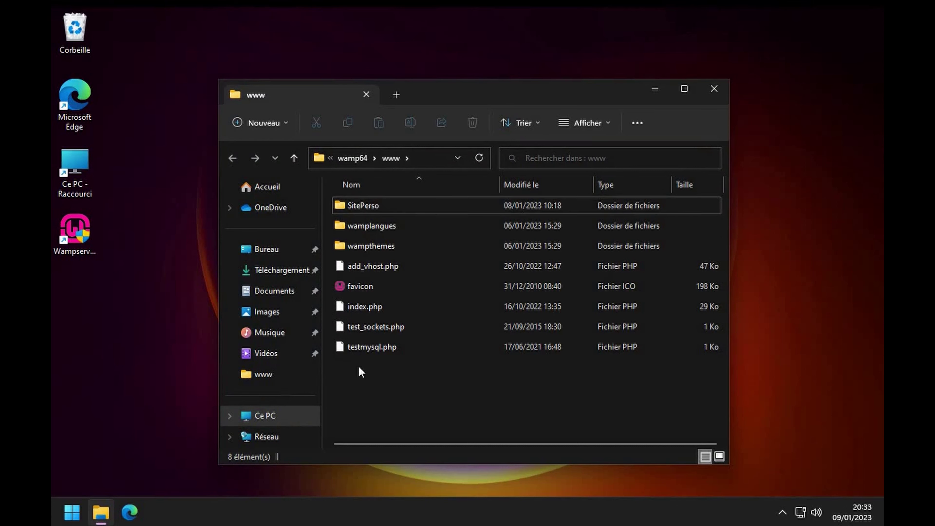
- Open the SitePerso folder in wamp64\www, then bring up the Wampserver main menu
double_click(381, 207)
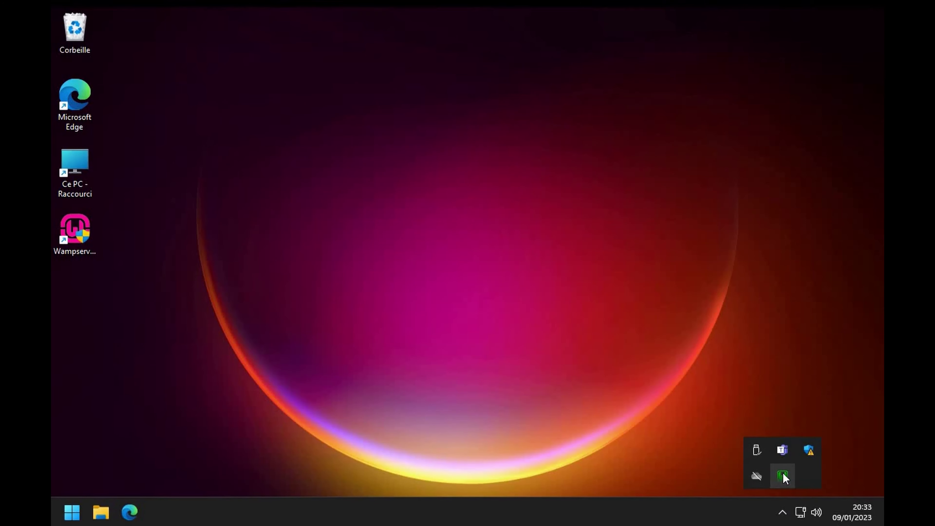
left_click(783, 475)
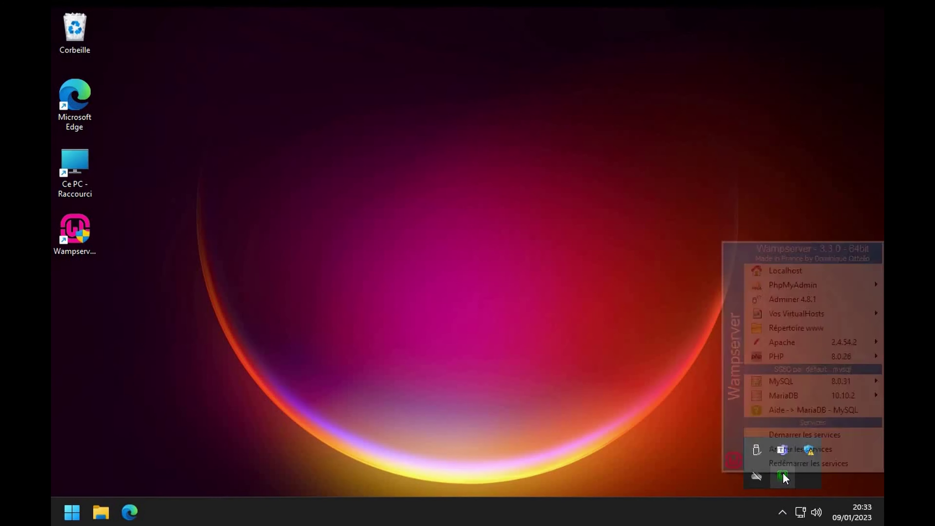
- Open Localhost from Wampserver, then load localhost\siteperso to view the SiteDemo site
left_click(770, 275)
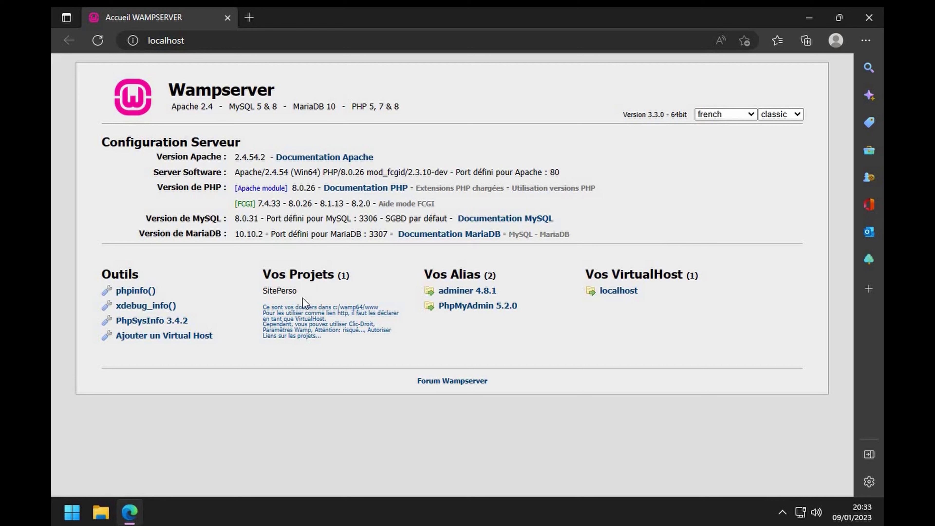
left_click(218, 40)
left_click(218, 40)
type("\\")
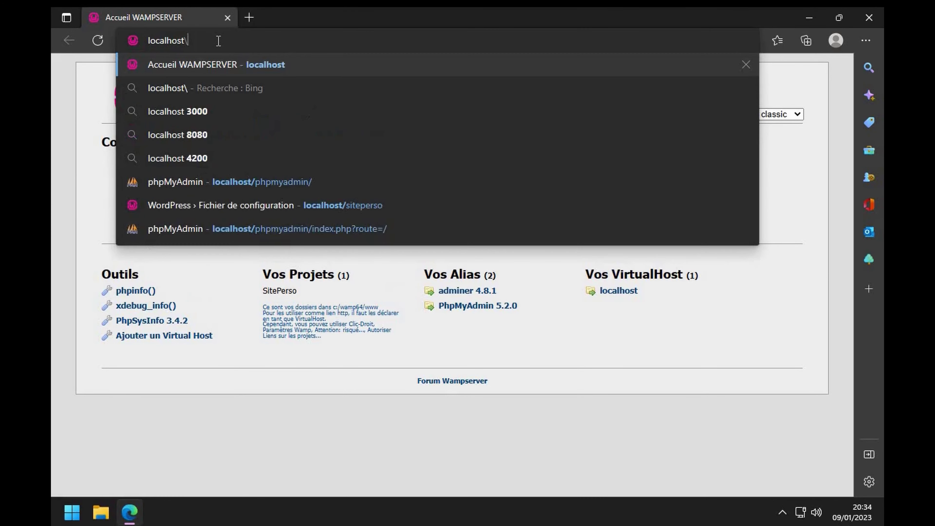
type("siteperso")
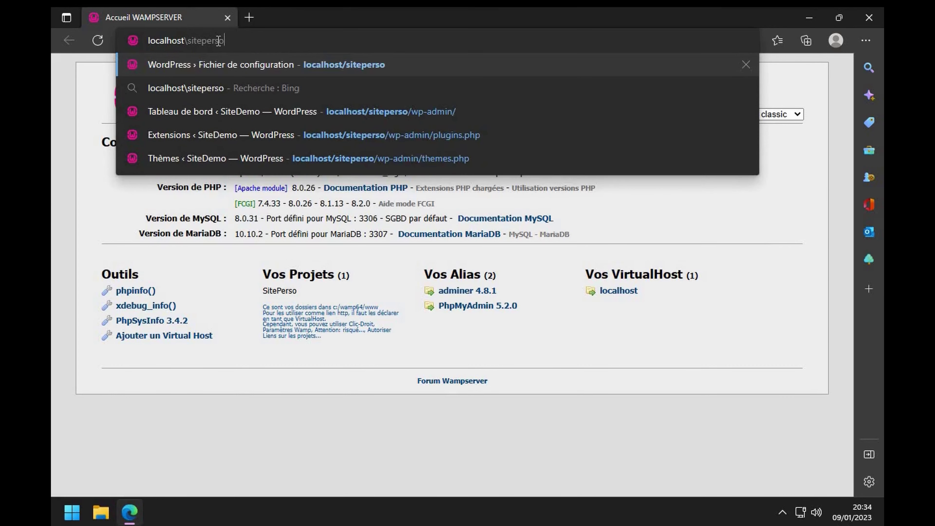
key("Return")
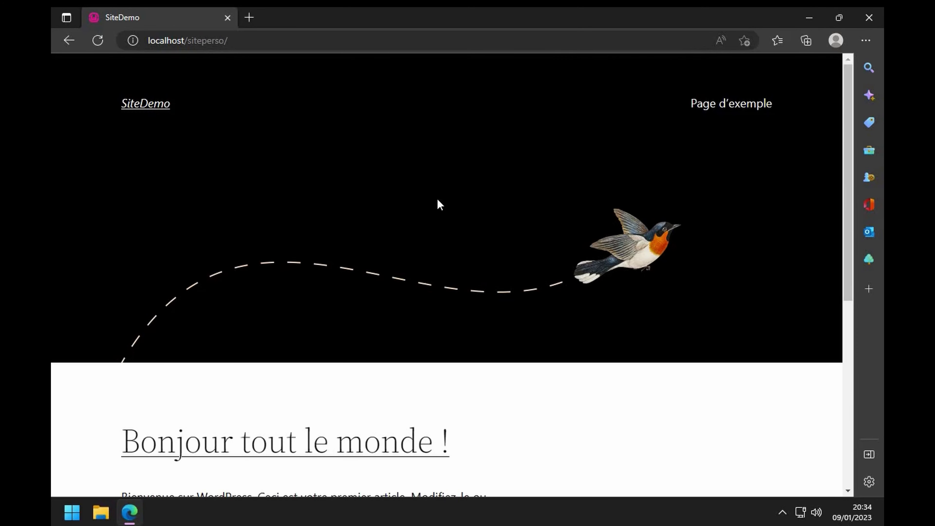
- Load the admin login page at localhost/siteperso/admin
scroll(440, 205, "down", 8)
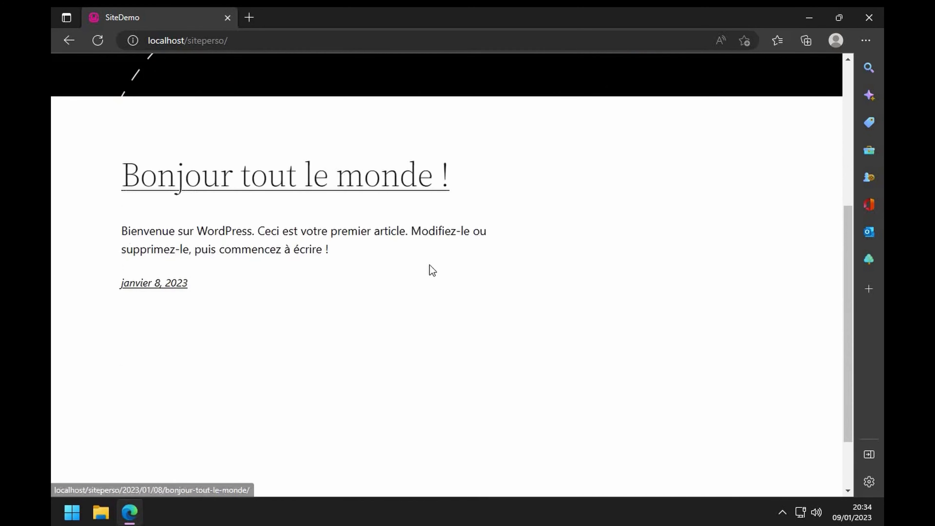
scroll(445, 240, "up", 8)
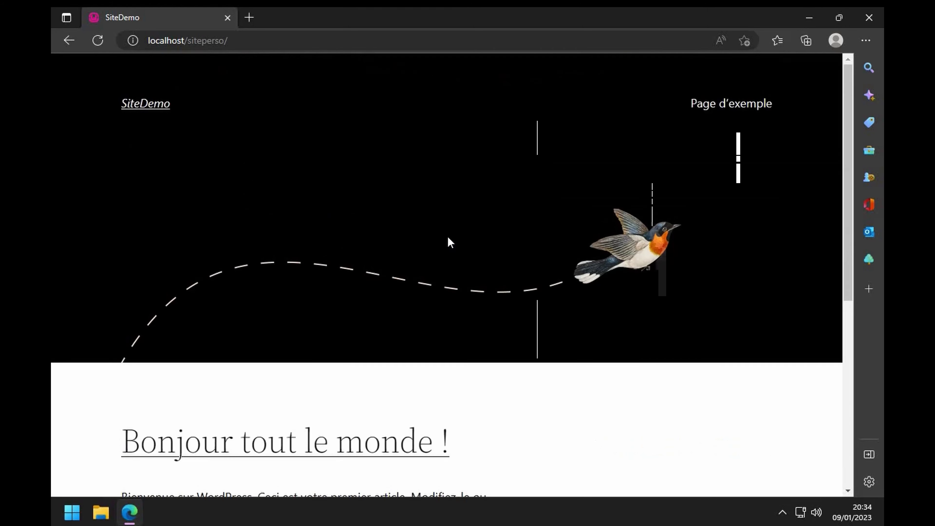
left_click(293, 41)
left_click(293, 41)
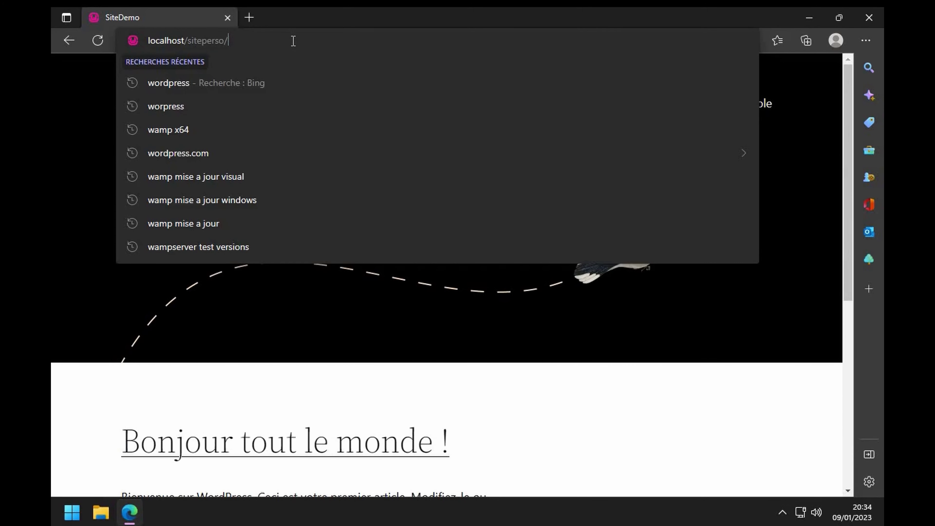
type("admin")
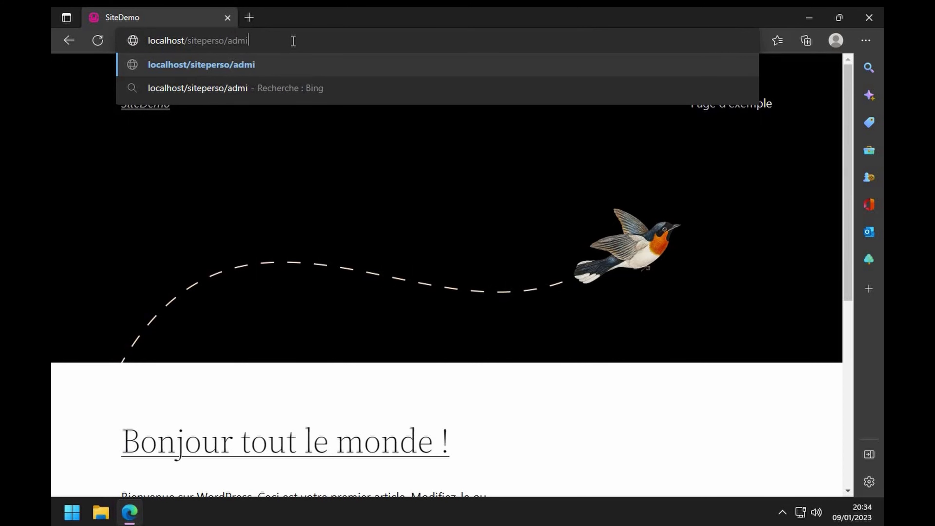
key("Return")
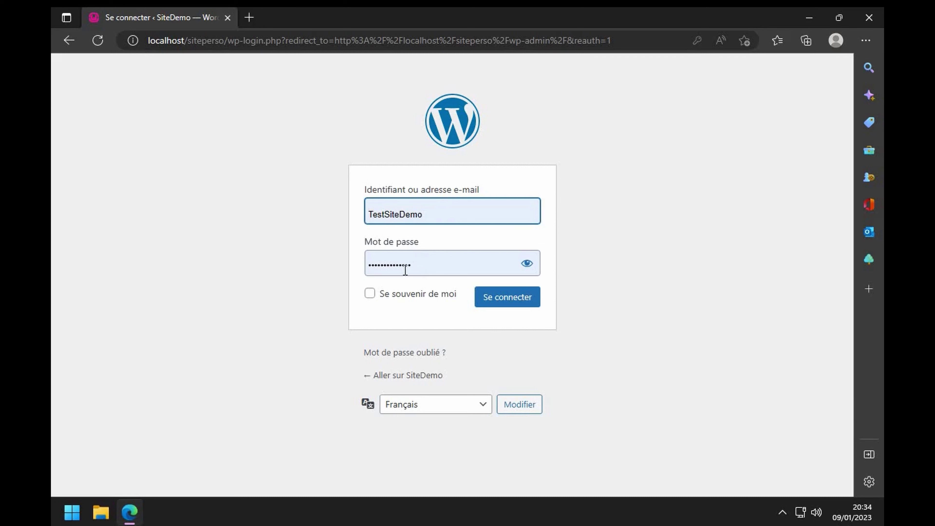
- Check the entered password and log in to the SiteDemo dashboard
left_click(527, 263)
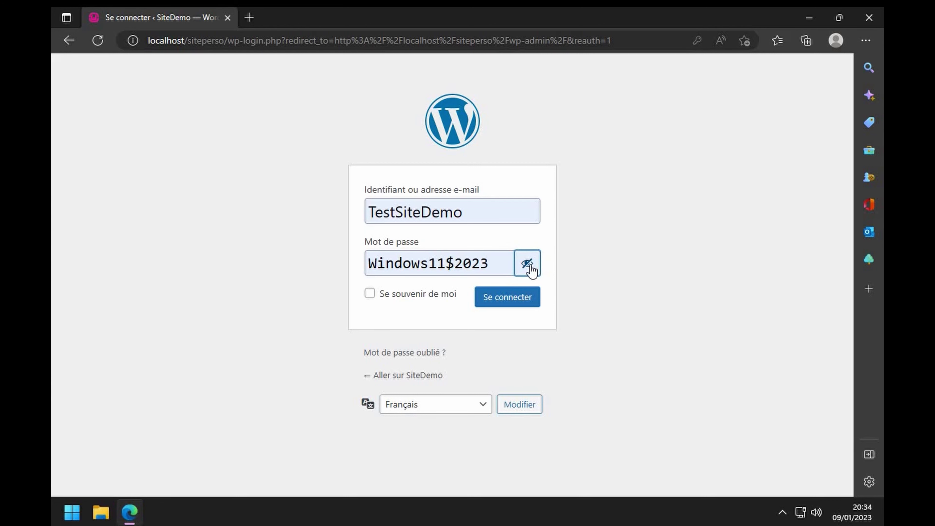
left_click(528, 263)
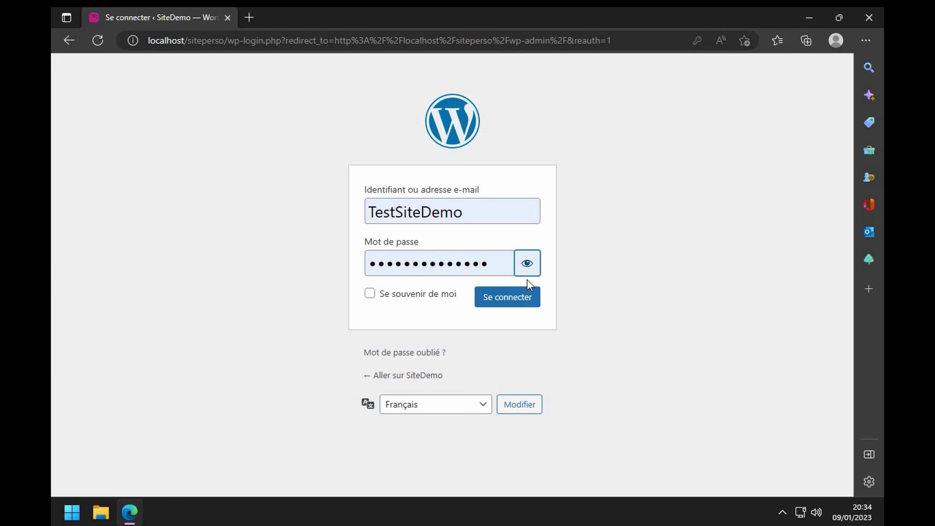
left_click(527, 263)
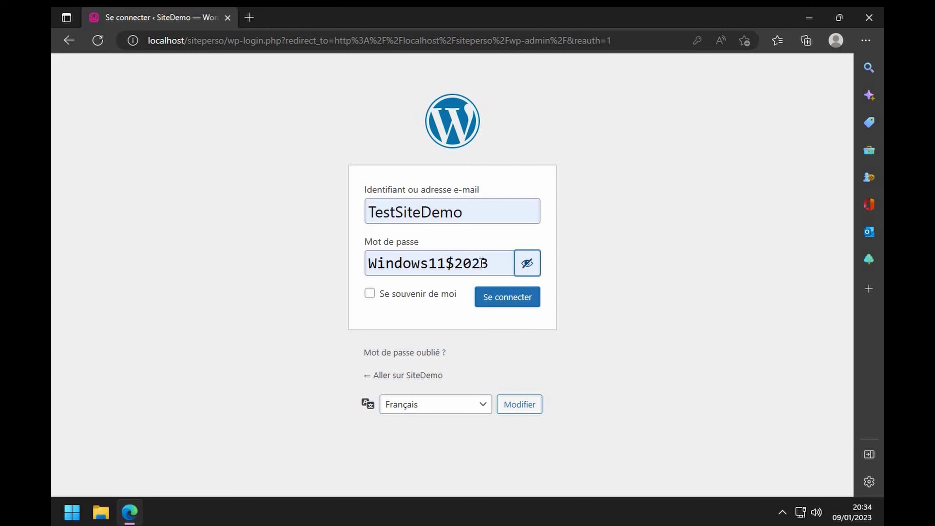
left_click(500, 299)
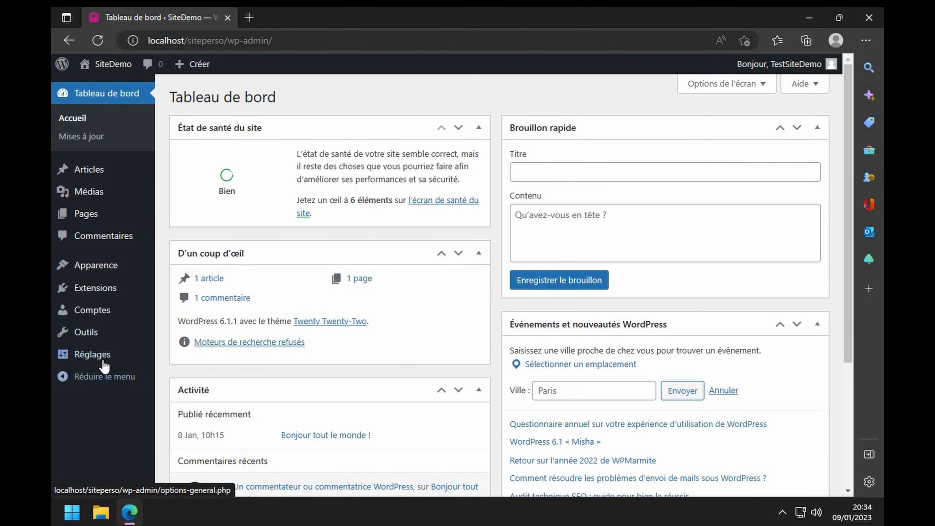
mouse_move(93, 176)
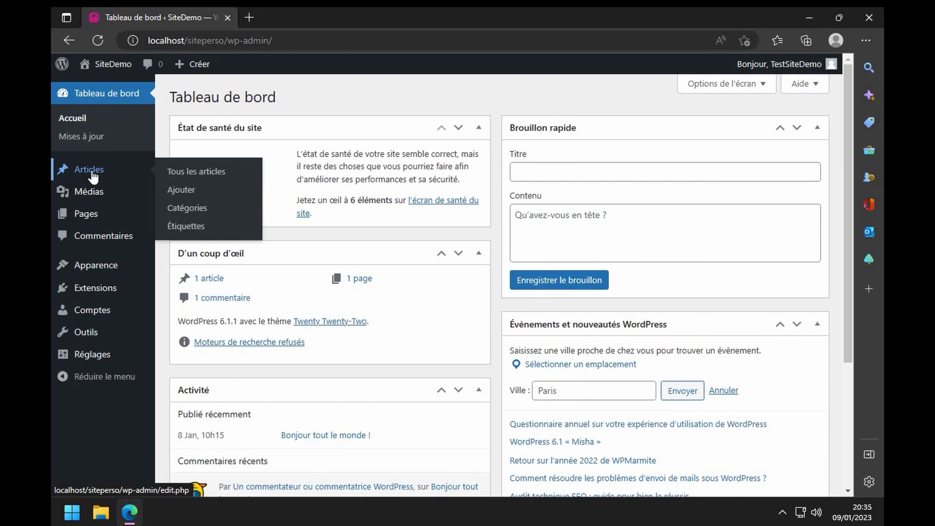
mouse_move(91, 219)
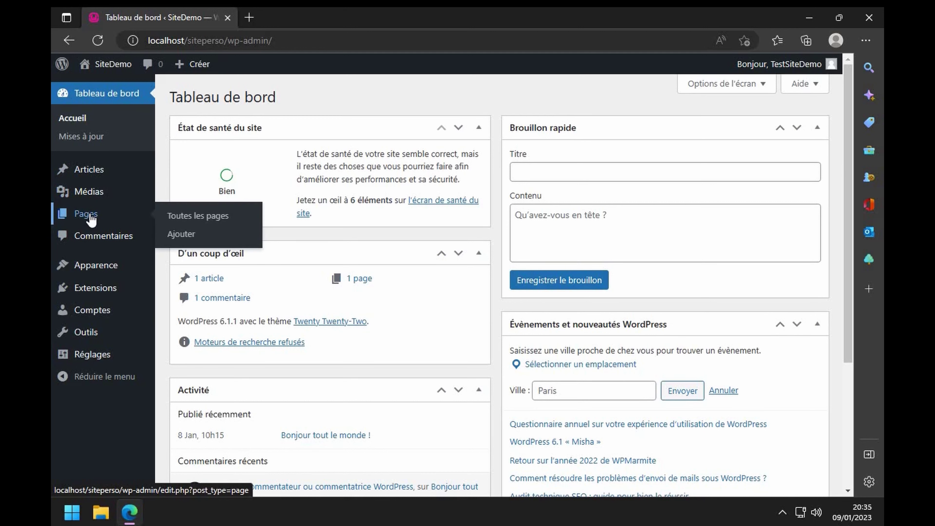
mouse_move(80, 191)
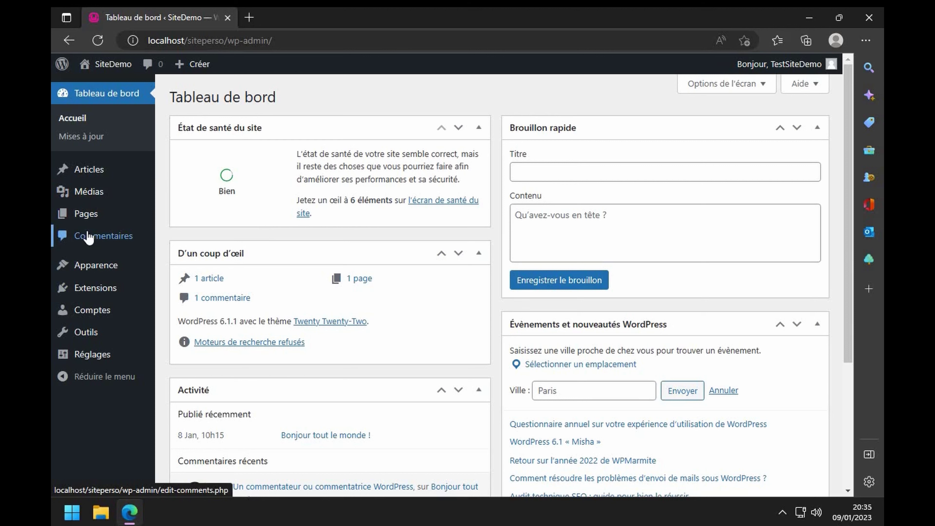
mouse_move(92, 267)
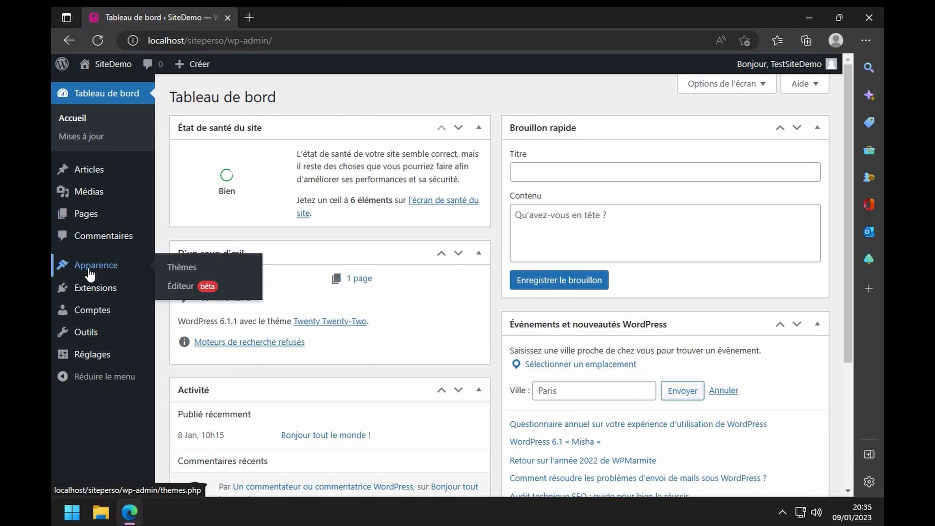
left_click(182, 267)
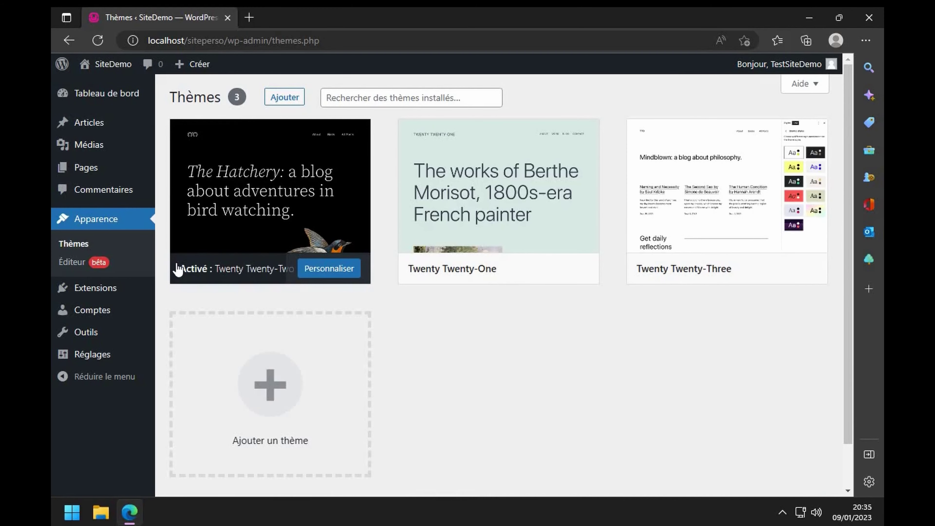
- Browse the Populaires themes catalogue and open the Twenty Fourteen details and preview
mouse_move(201, 191)
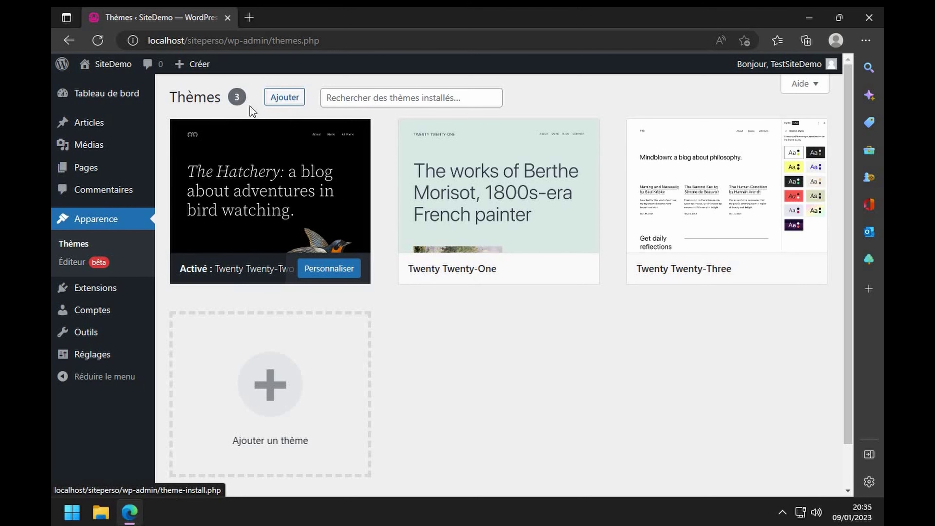
left_click(282, 99)
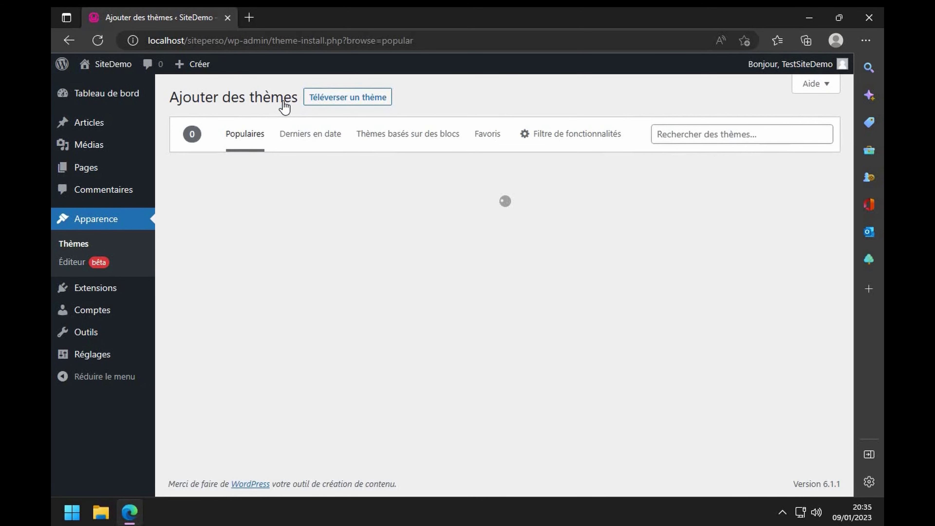
scroll(439, 342, "down", 4)
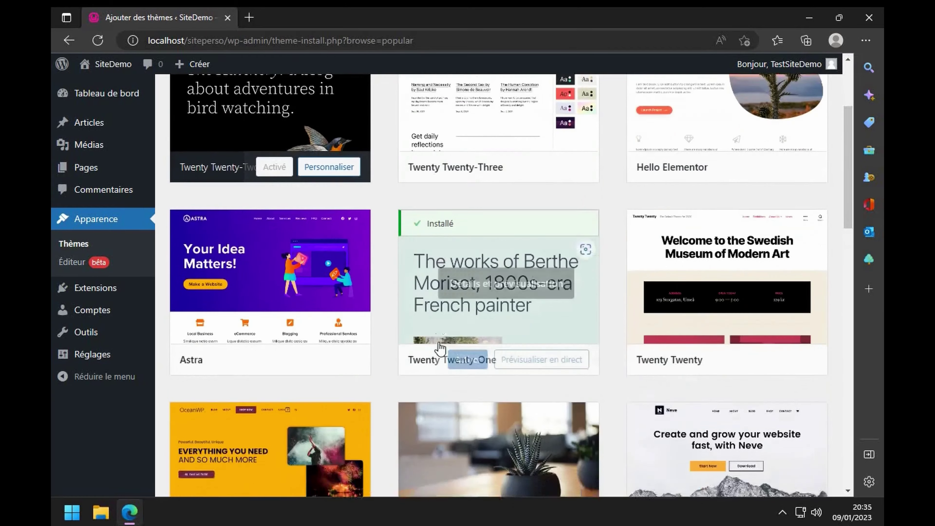
scroll(440, 347, "down", 20)
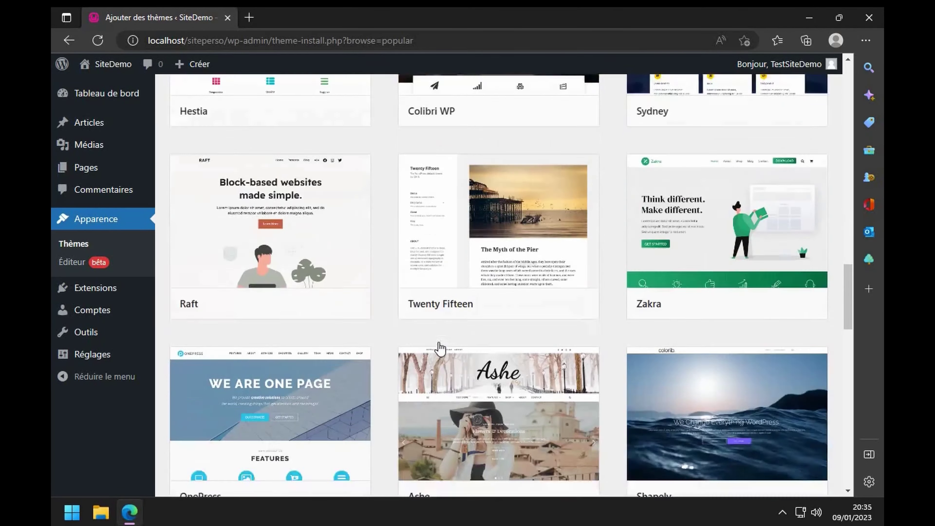
scroll(440, 347, "down", 12)
scroll(440, 347, "down", 10)
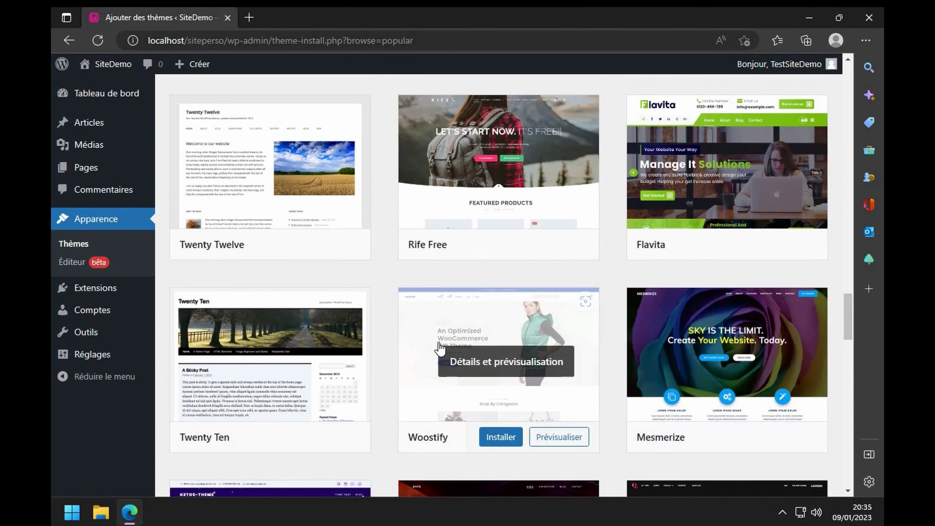
scroll(440, 347, "up", 15)
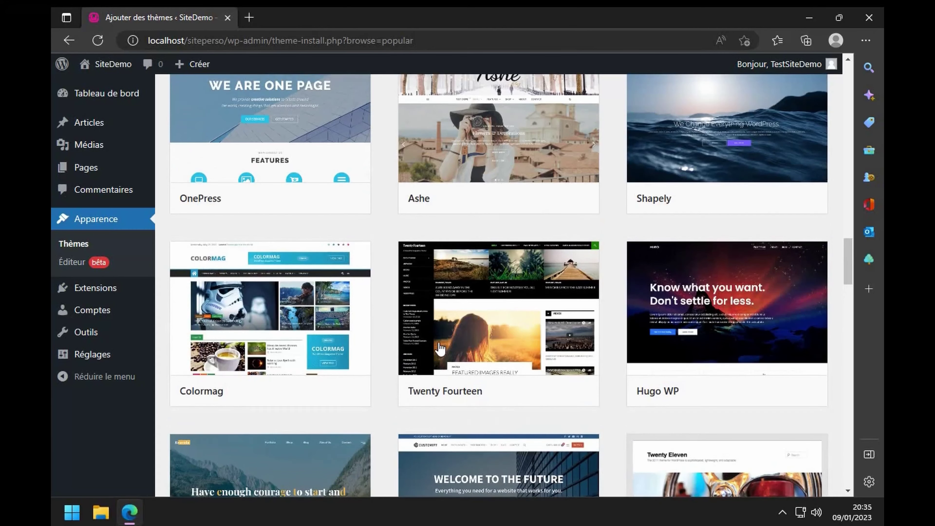
mouse_move(440, 347)
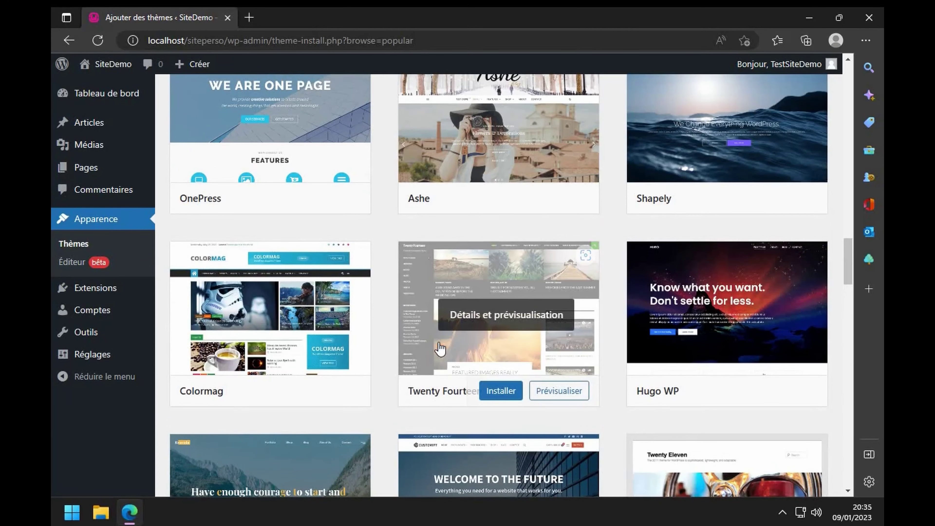
left_click(496, 283)
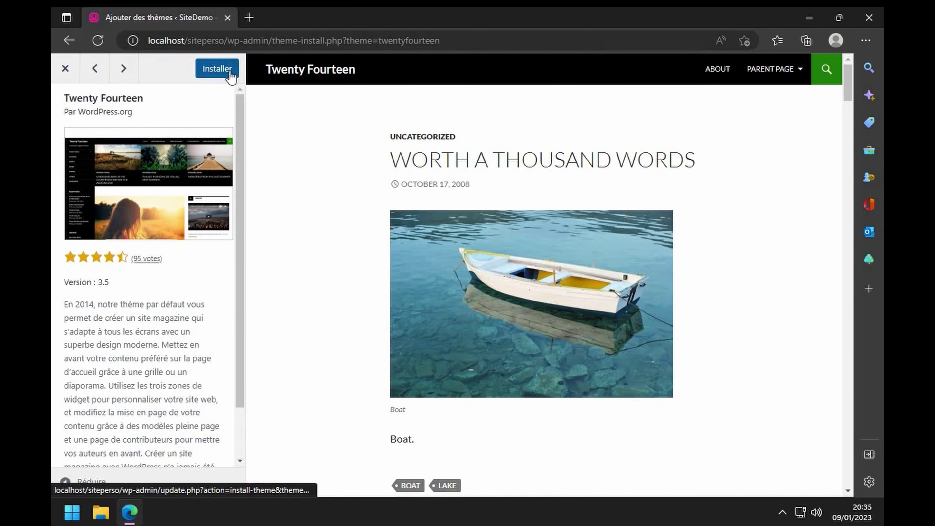
- Install and activate Twenty Fourteen, view the front page, then return to Thèmes
left_click(228, 74)
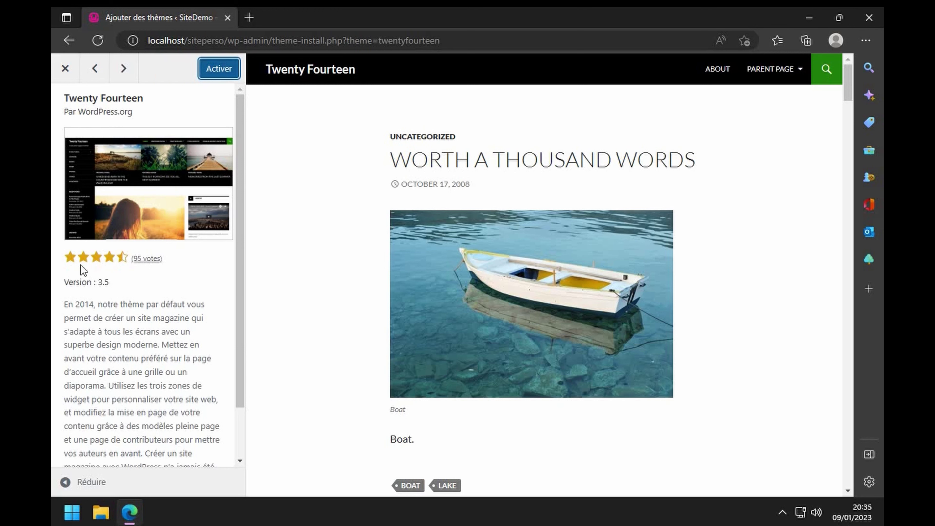
left_click(216, 78)
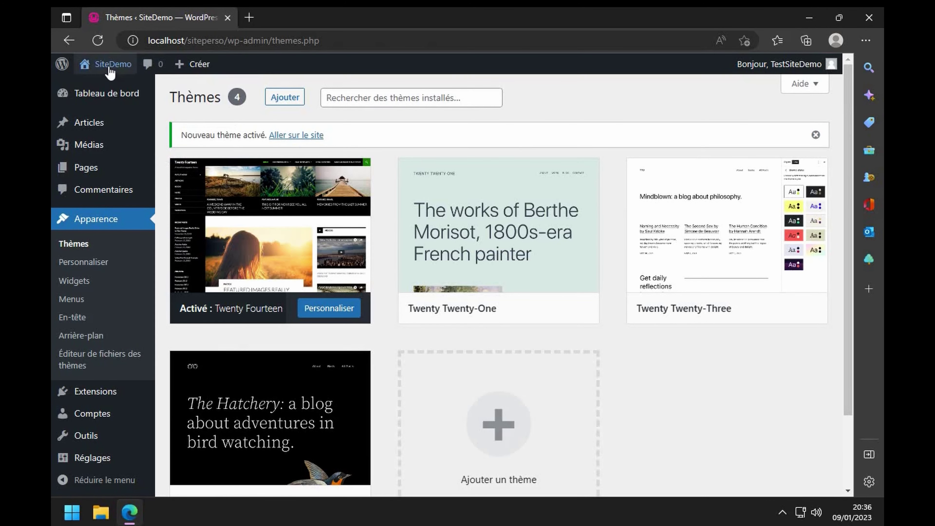
left_click(107, 86)
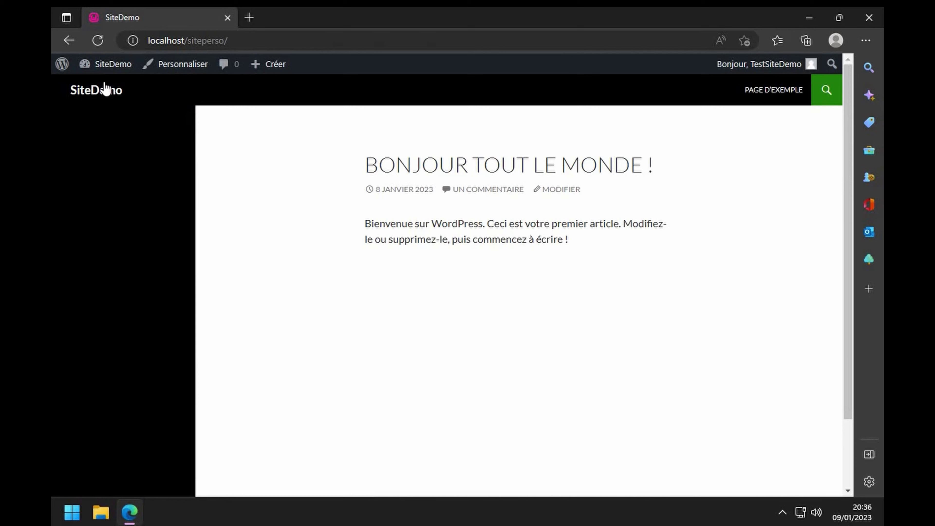
scroll(341, 240, "down", 3)
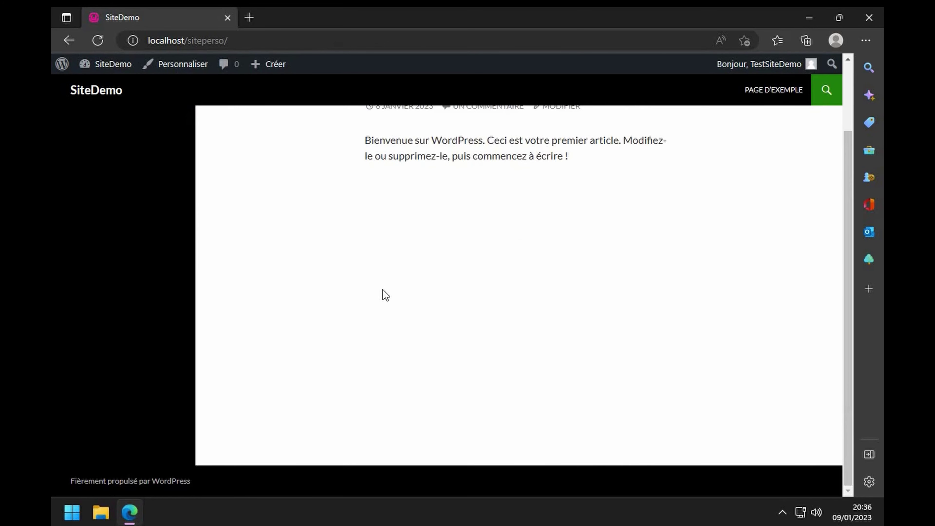
scroll(385, 297, "up", 3)
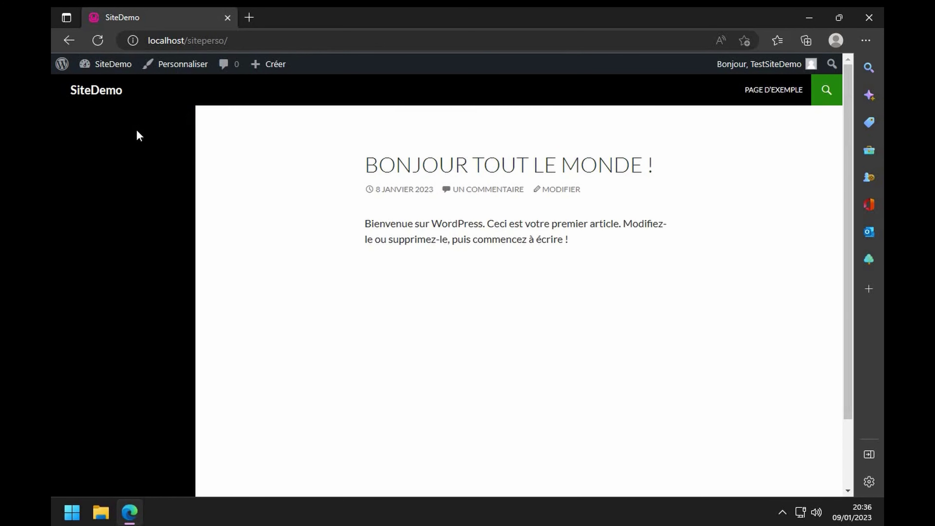
mouse_move(110, 65)
left_click(98, 105)
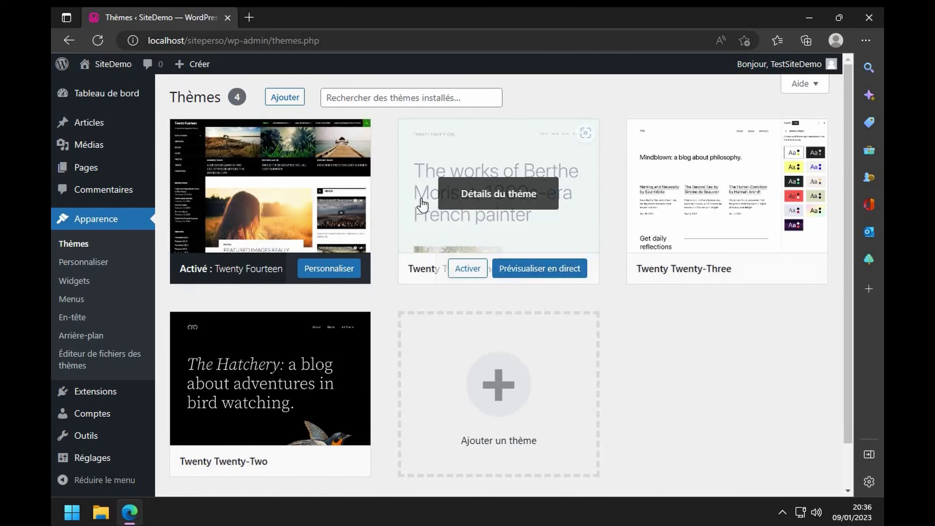
- Open the Twenty Fourteen Customizer, inspect the Couleurs site title colour, and exit unchanged
left_click(345, 275)
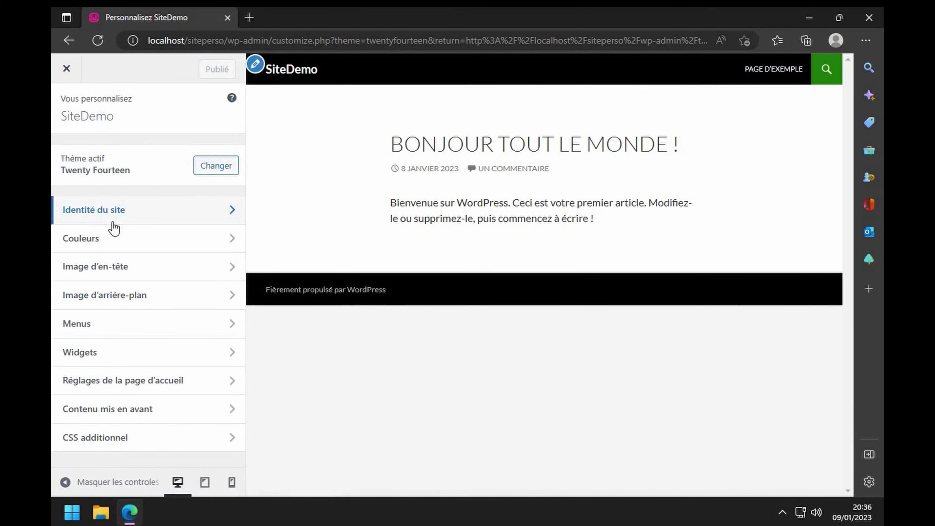
left_click(141, 250)
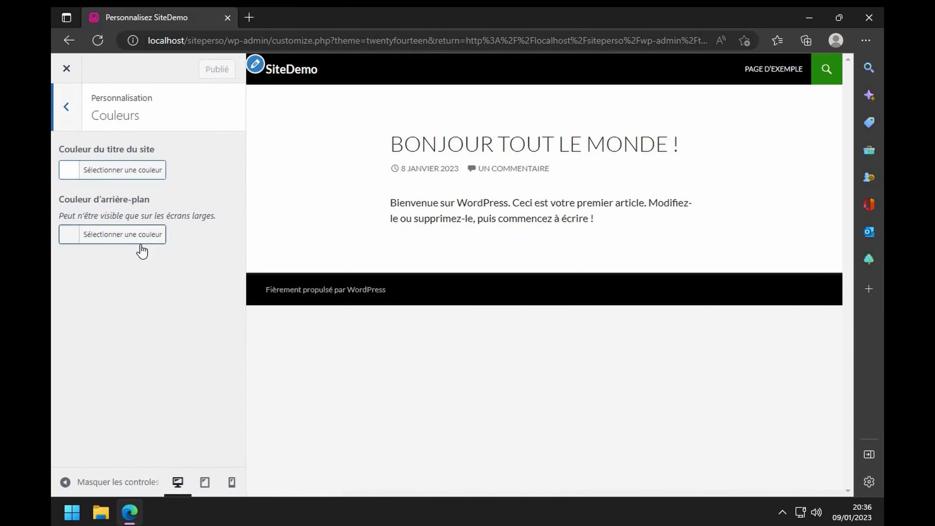
left_click(98, 176)
left_click(65, 124)
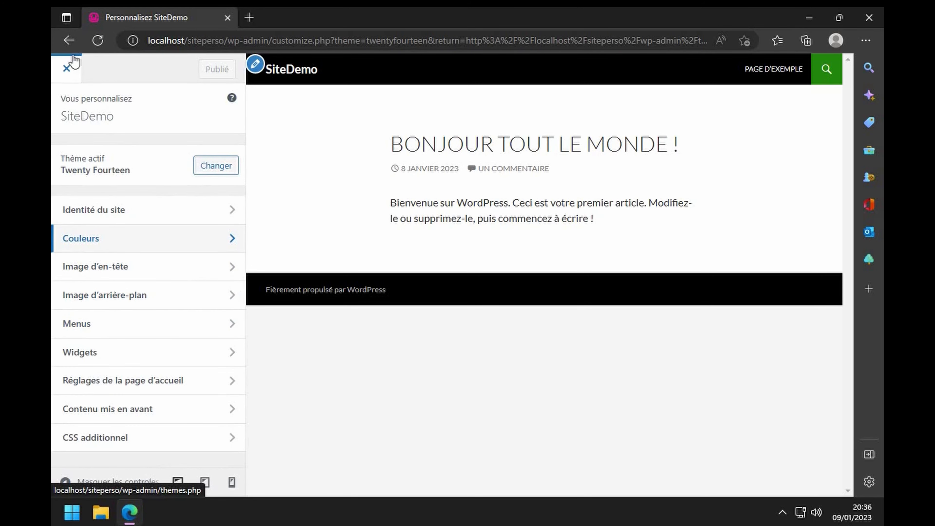
left_click(69, 41)
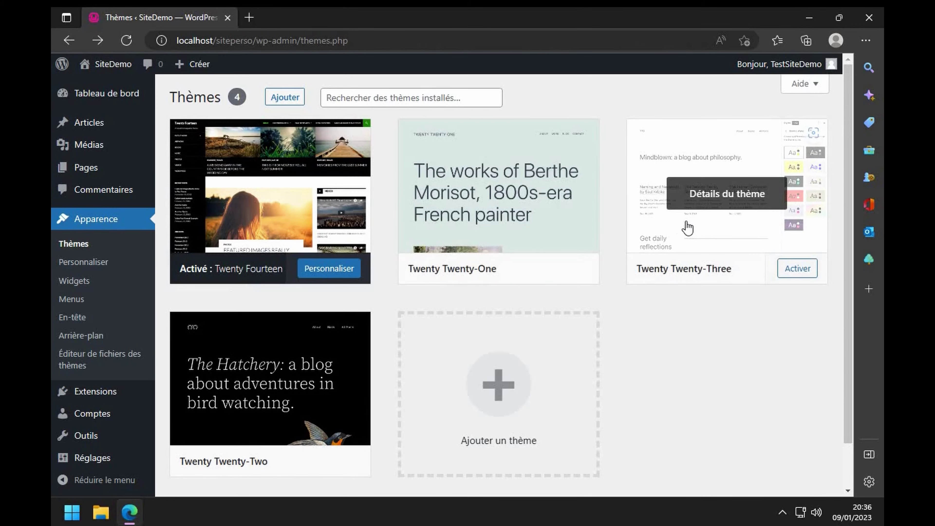
- Activate Twenty Twenty-Three and view the site's front page with it applied
left_click(798, 269)
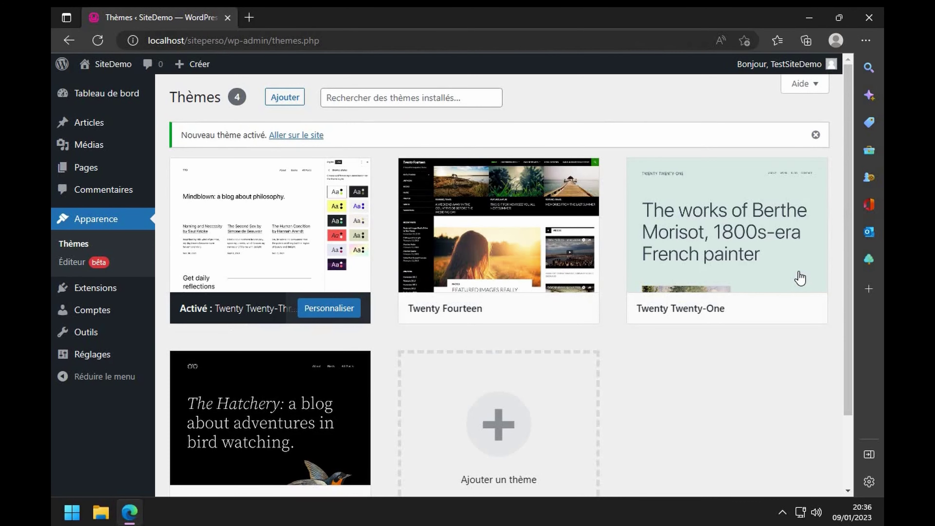
left_click(294, 141)
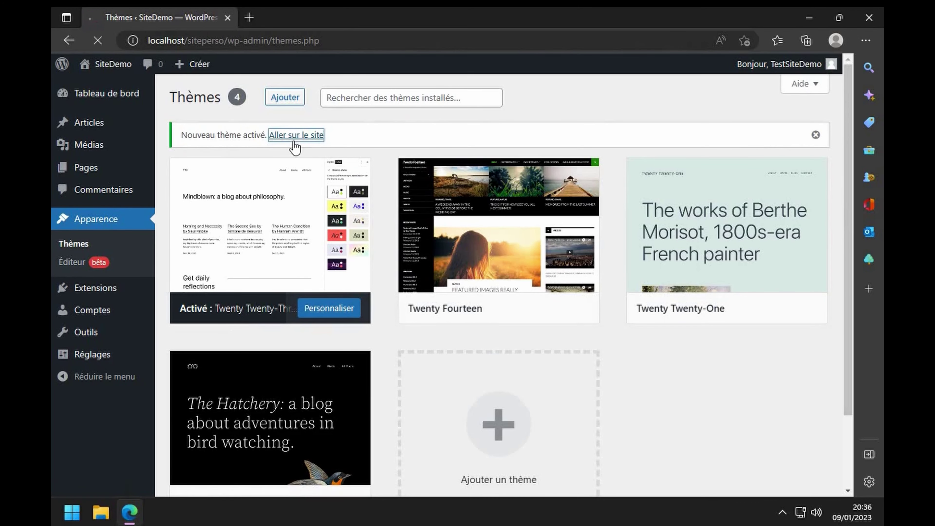
scroll(387, 267, "down", 10)
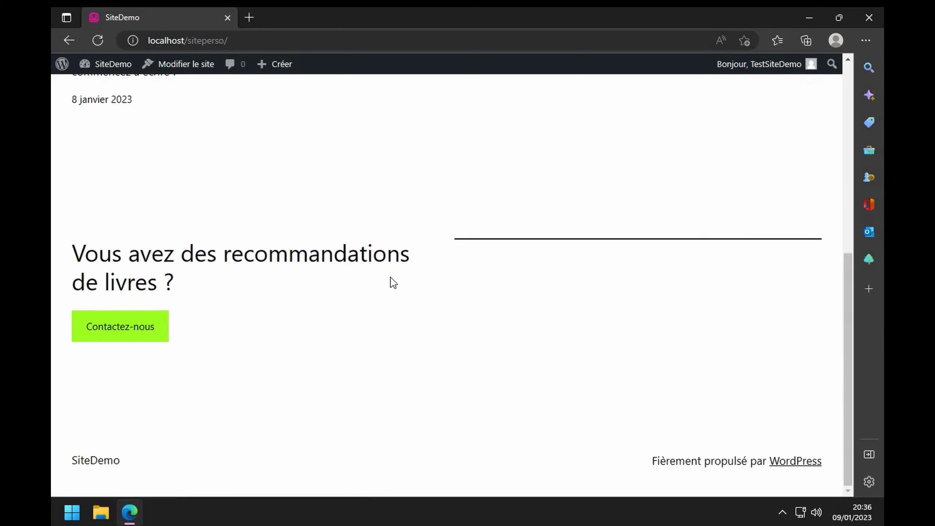
scroll(385, 273, "up", 10)
mouse_move(97, 70)
left_click(91, 109)
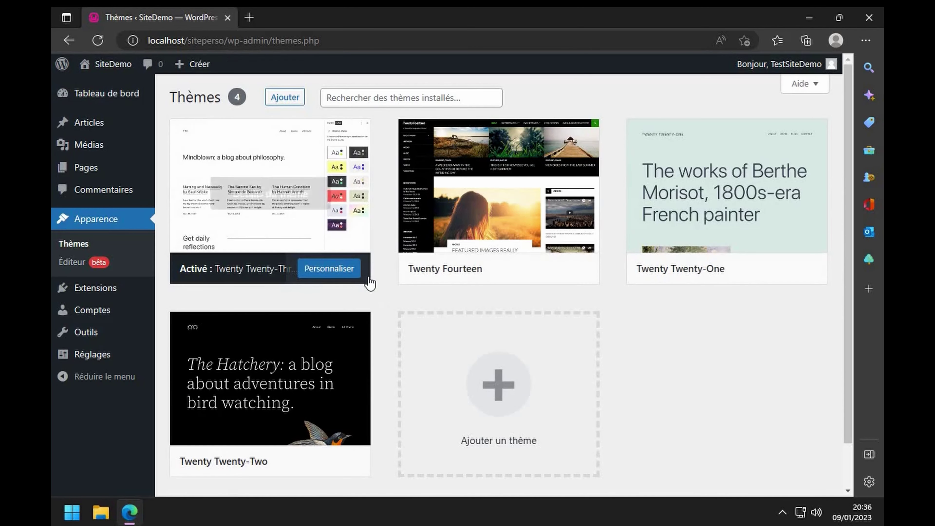
scroll(444, 326, "down", 2)
scroll(383, 326, "up", 2)
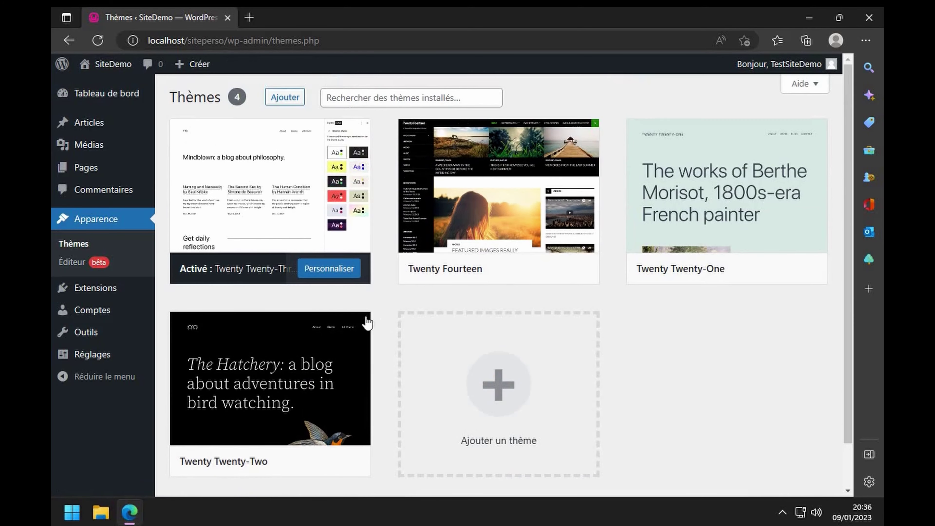
mouse_move(225, 224)
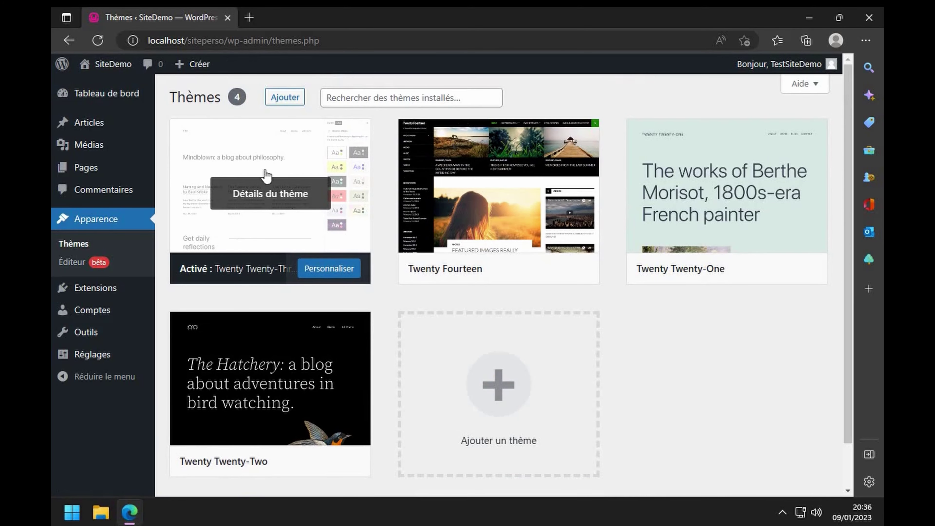
left_click(285, 97)
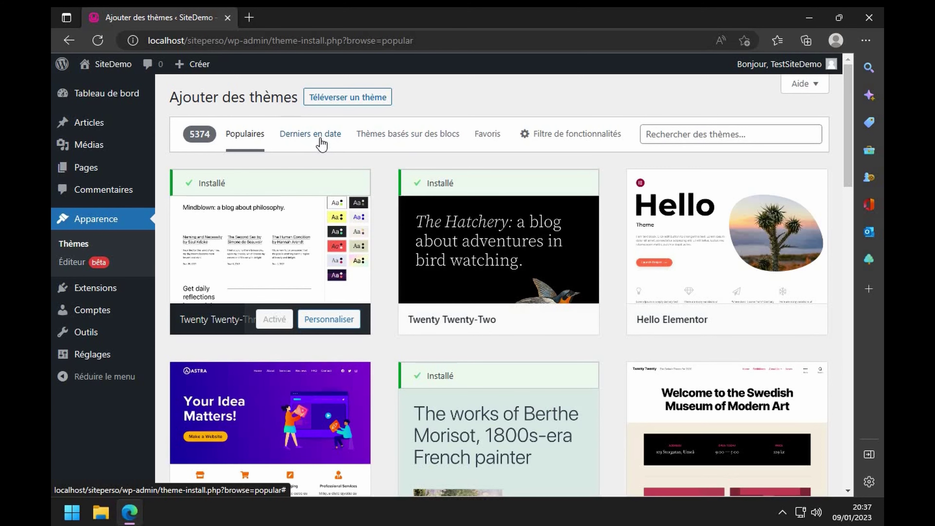
left_click(291, 139)
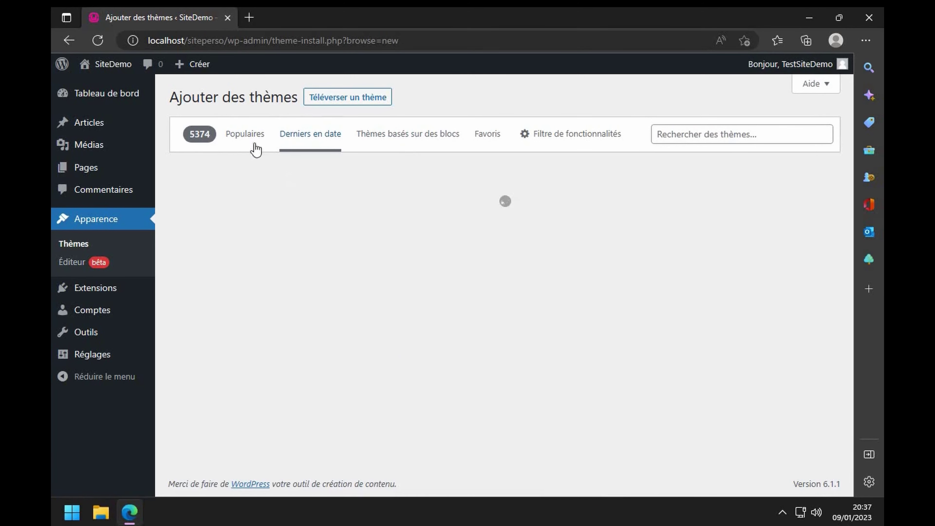
scroll(312, 273, "down", 6)
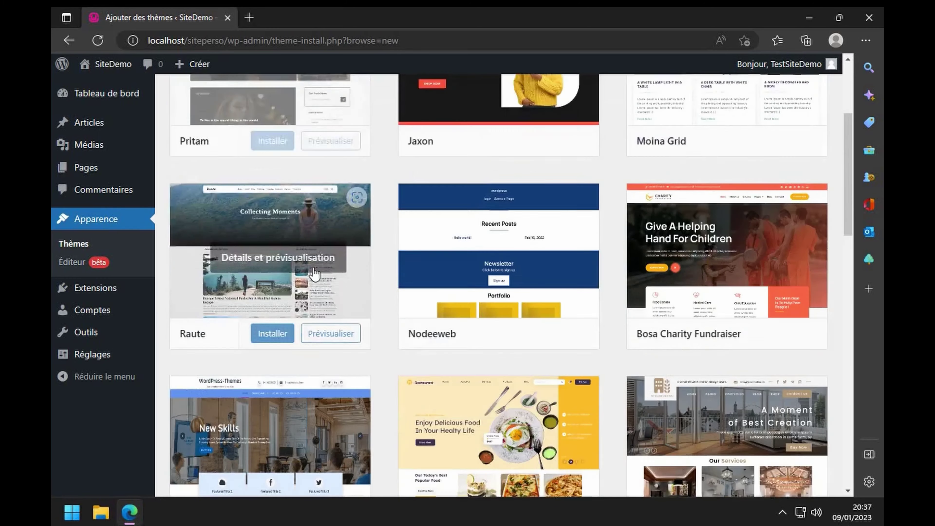
scroll(314, 273, "down", 6)
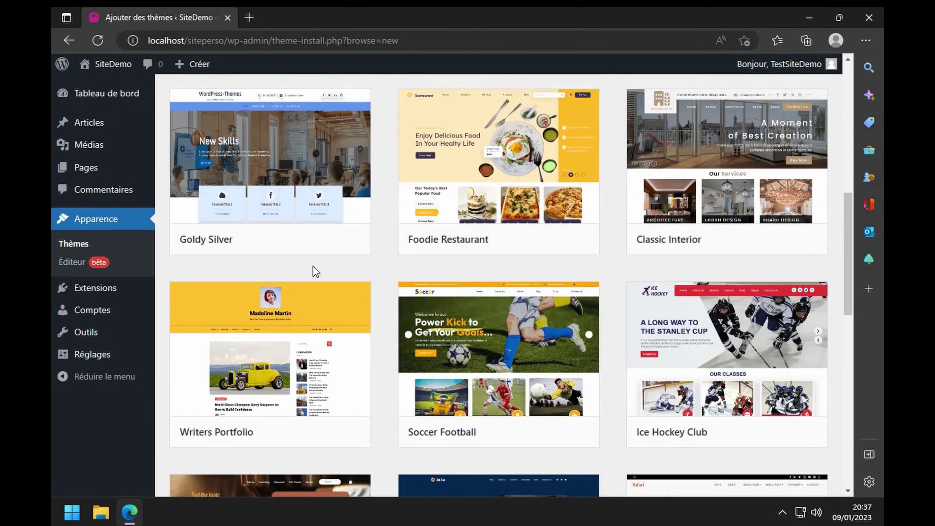
scroll(366, 256, "down", 14)
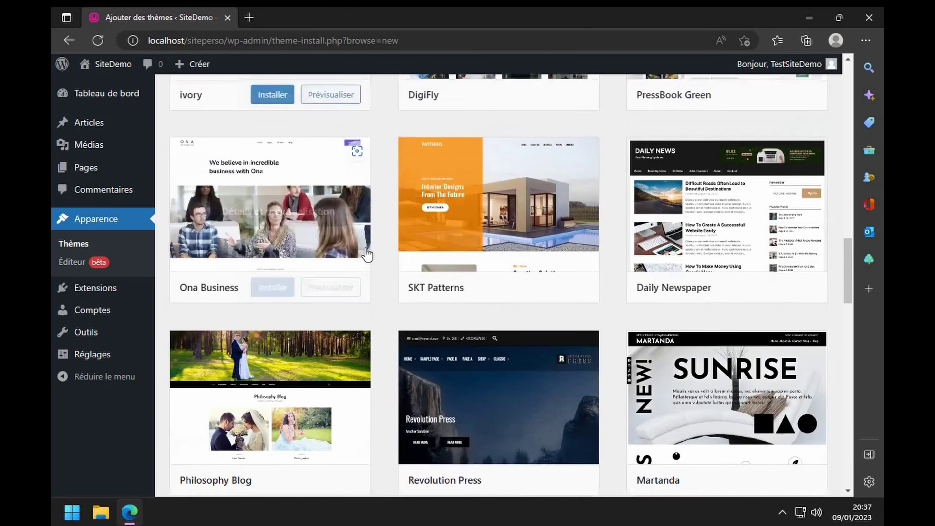
scroll(366, 255, "down", 14)
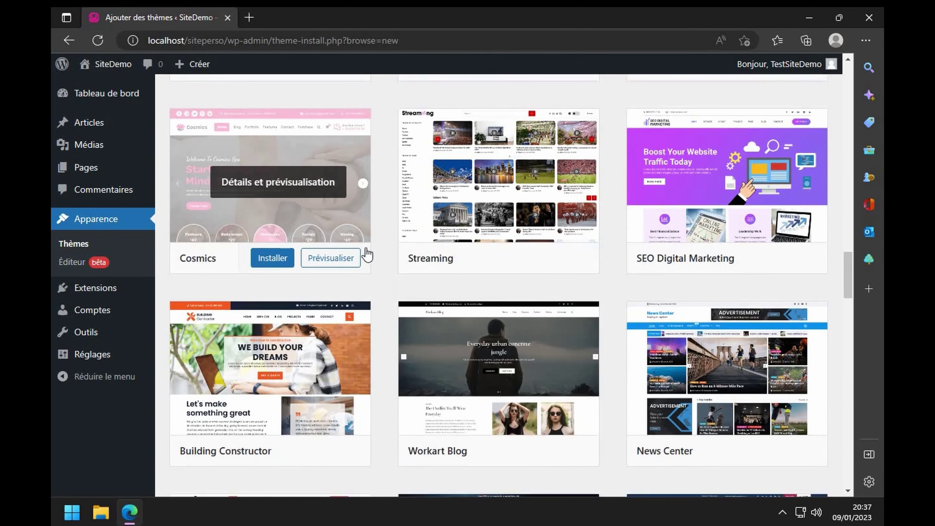
scroll(366, 254, "up", 1)
scroll(365, 259, "down", 17)
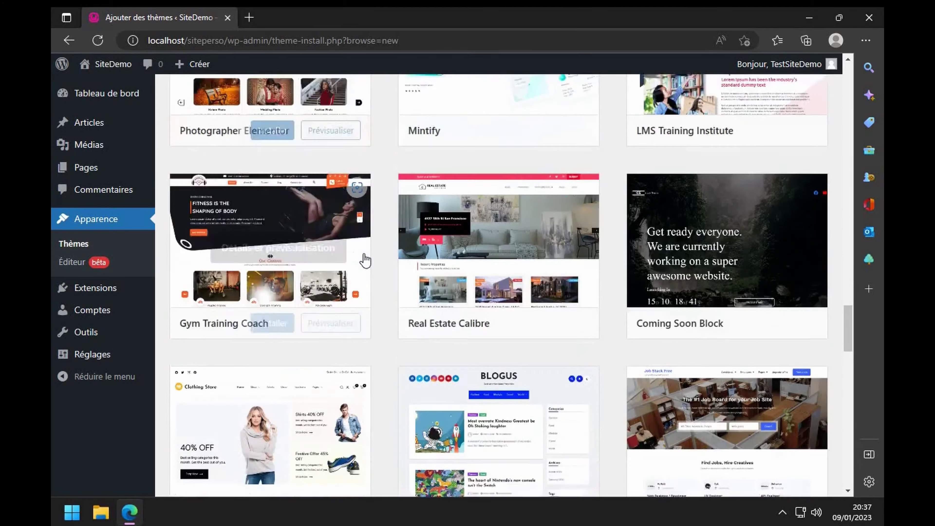
scroll(366, 259, "down", 6)
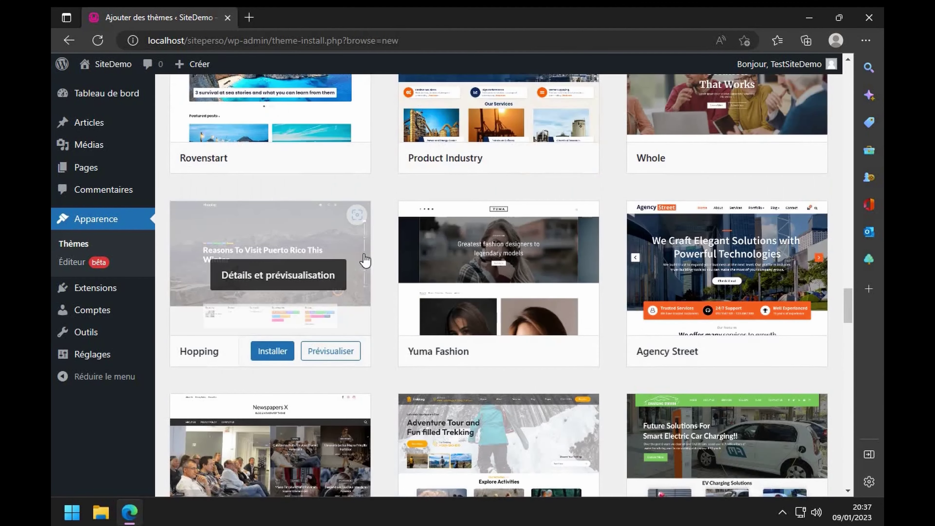
scroll(364, 261, "down", 5)
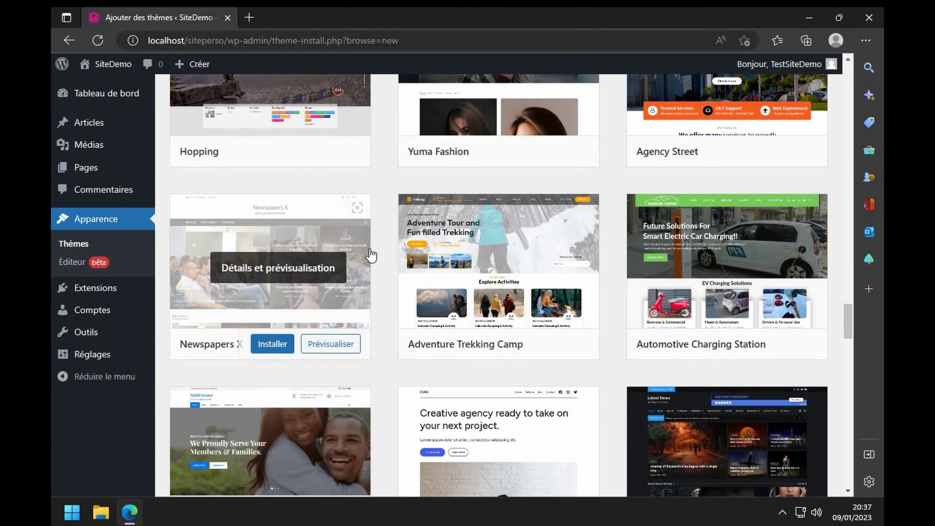
scroll(367, 257, "up", 12)
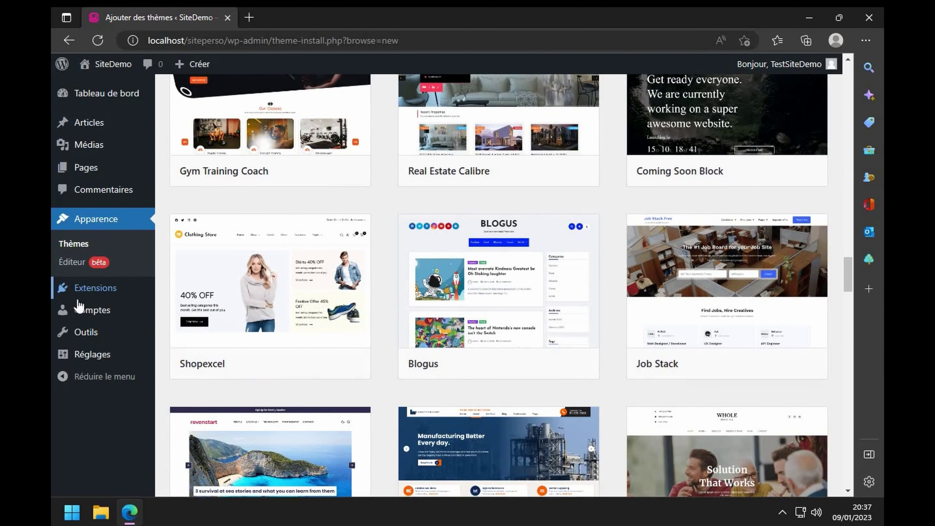
left_click(110, 294)
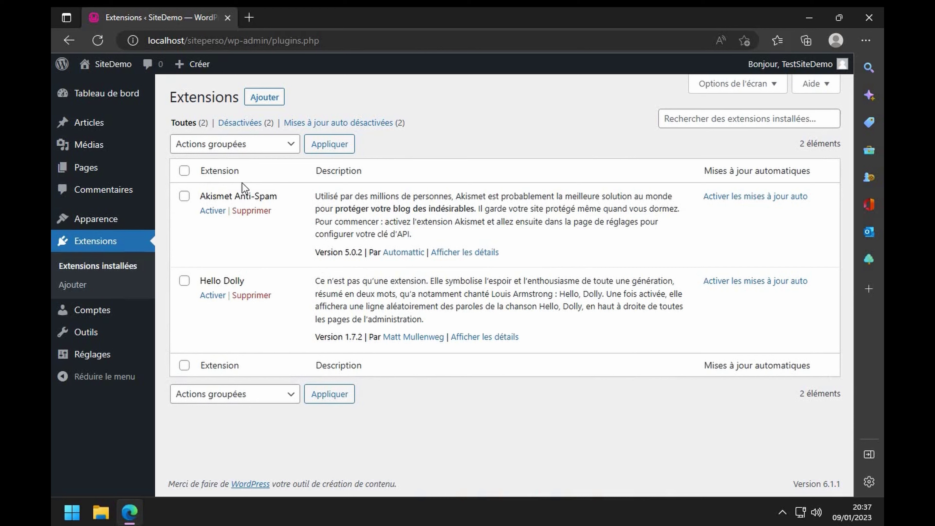
- Delete the Twenty Twenty-One theme from Apparence > Thèmes, confirming with OK
mouse_move(121, 218)
left_click(174, 222)
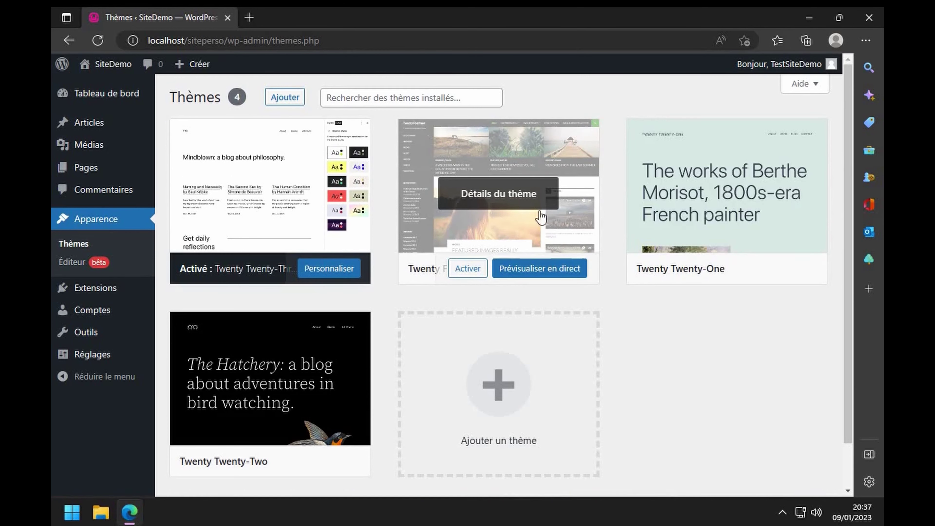
left_click(753, 171)
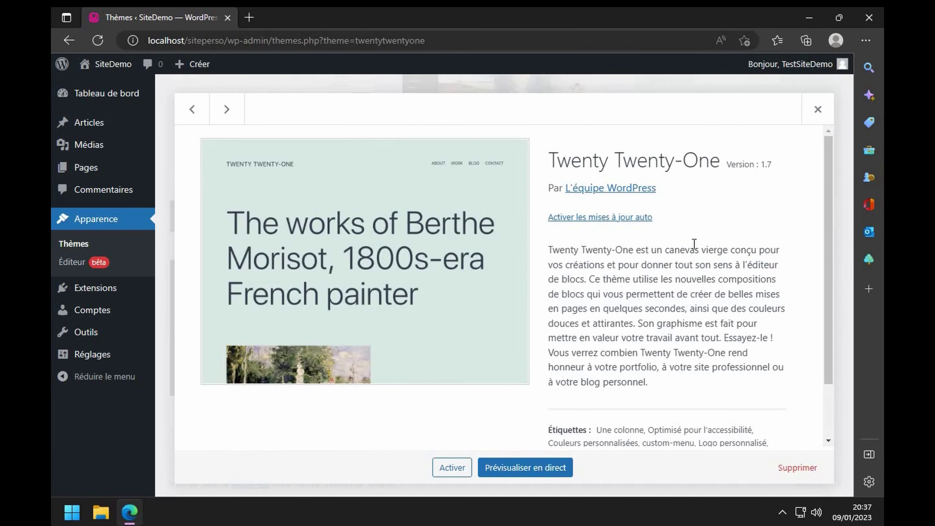
left_click(797, 468)
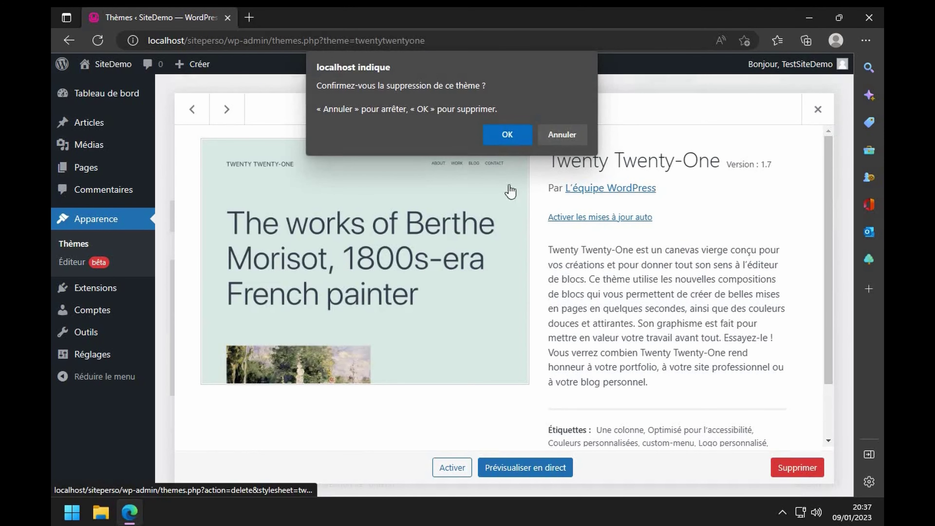
left_click(515, 132)
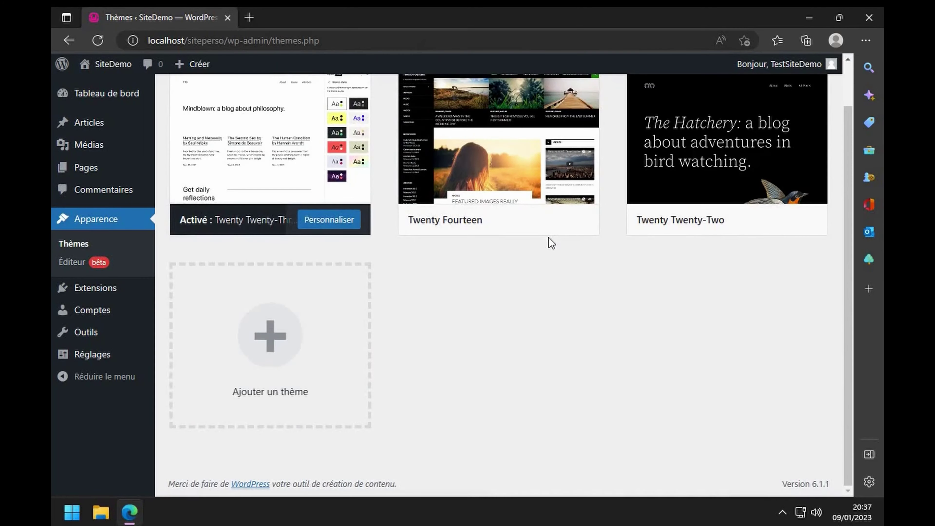
- Open the Comptes list of user accounts
scroll(569, 274, "up", 1)
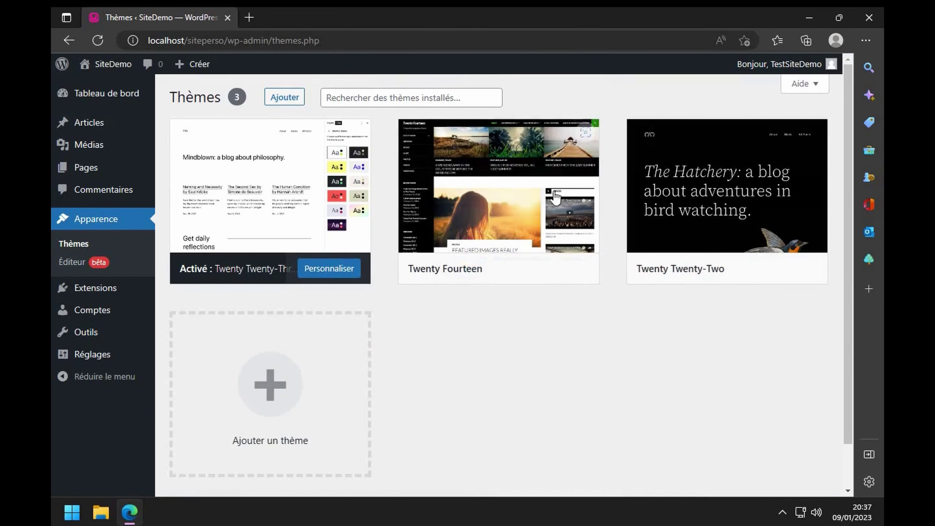
mouse_move(553, 204)
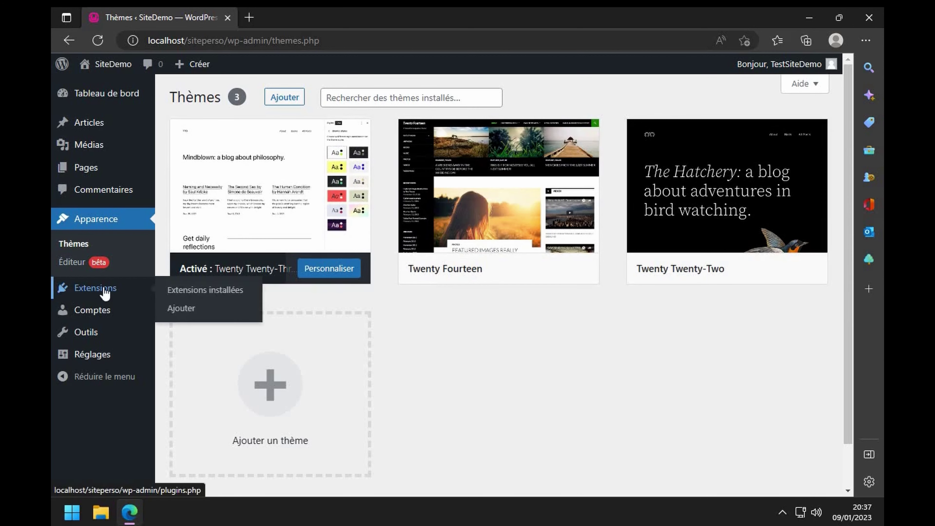
left_click(94, 312)
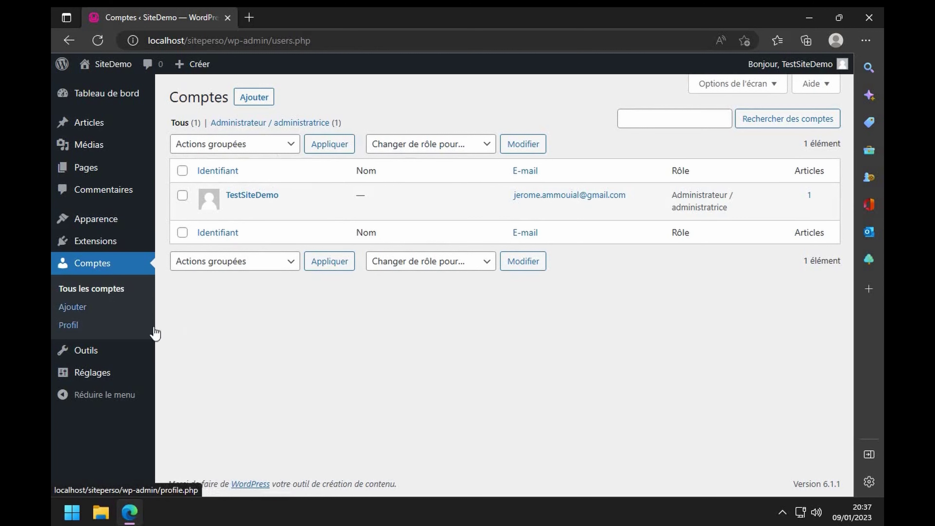
- Open the Outils > Importer list of available importers
left_click(92, 354)
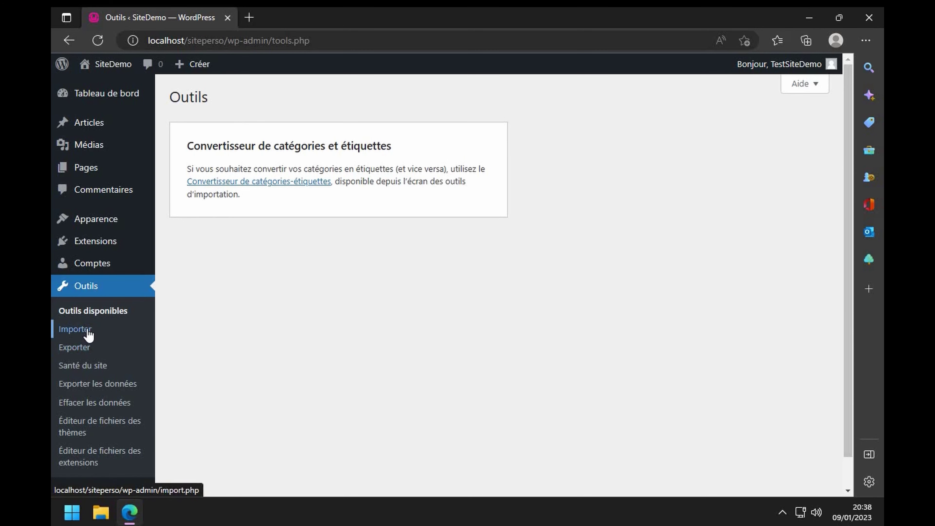
left_click(86, 334)
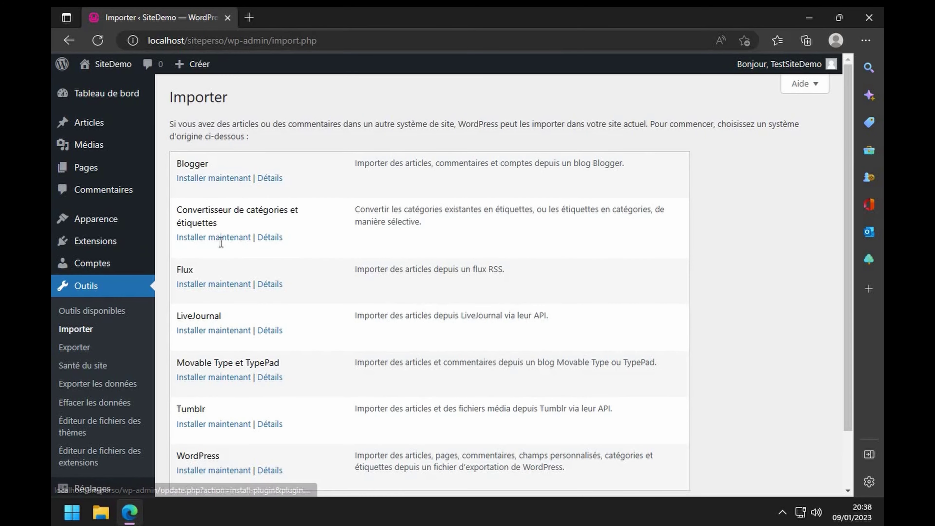
scroll(244, 324, "down", 2)
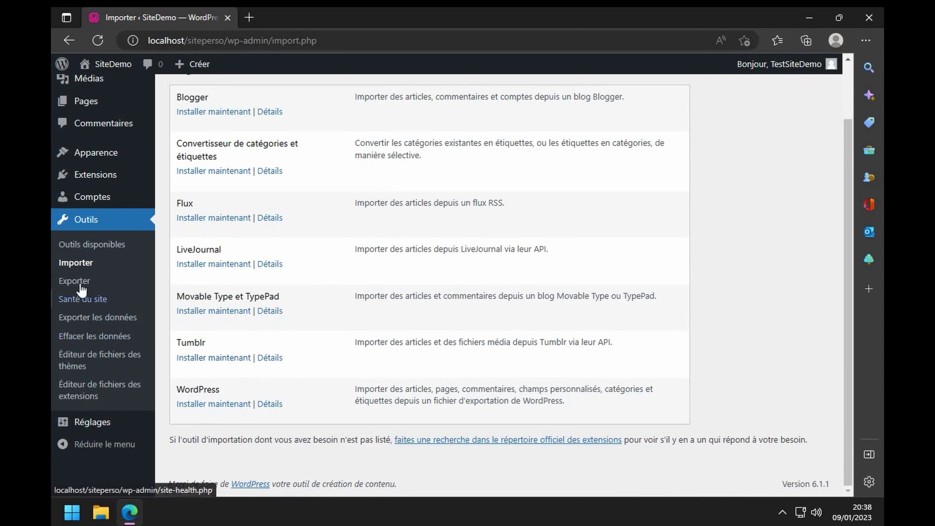
- Check the Santé du site page's PHP warnings, then go back to Importer
left_click(84, 301)
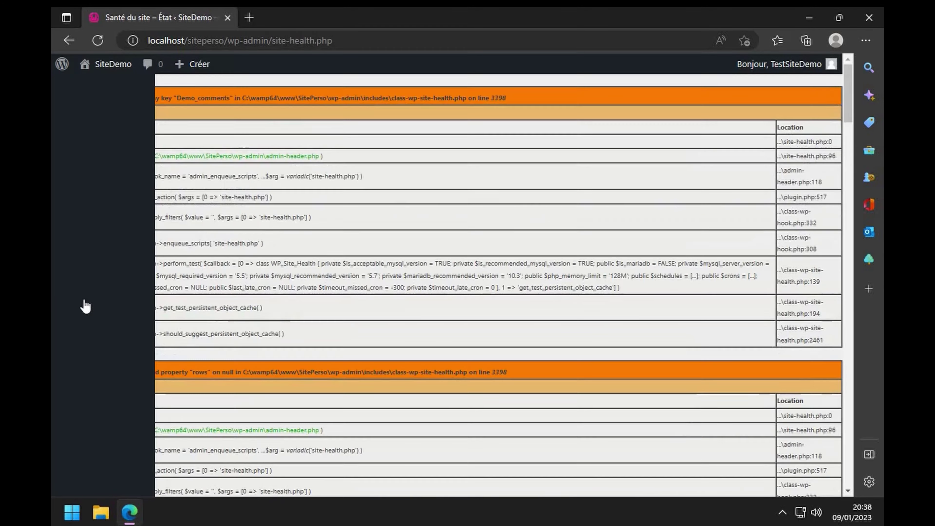
scroll(641, 271, "down", 15)
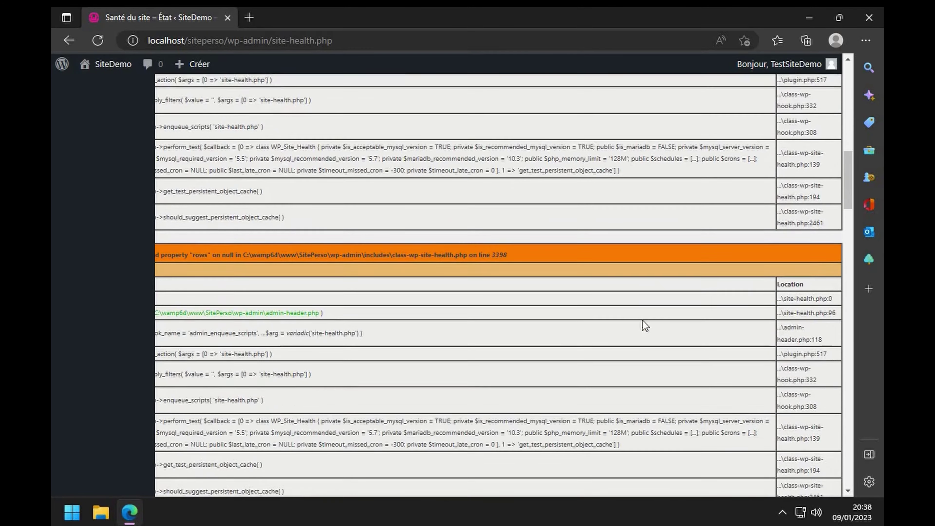
scroll(807, 343, "down", 2)
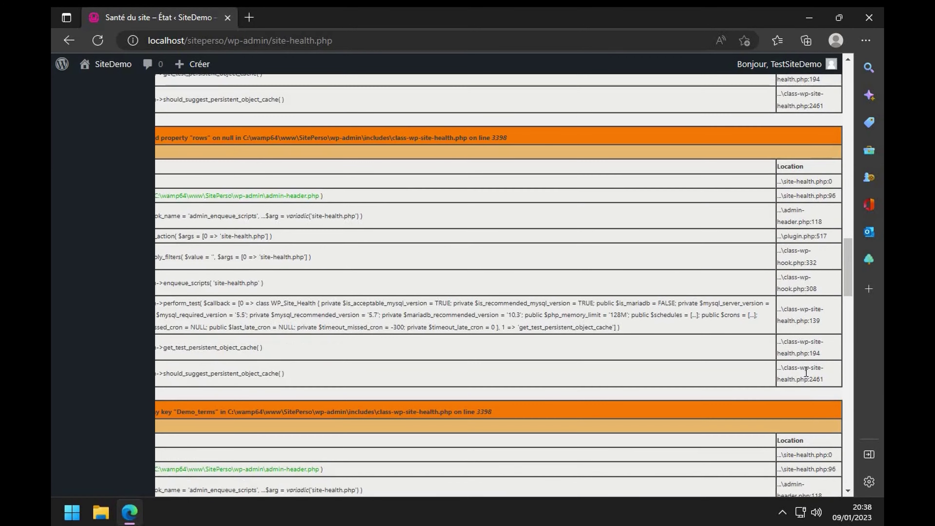
scroll(403, 342, "up", 15)
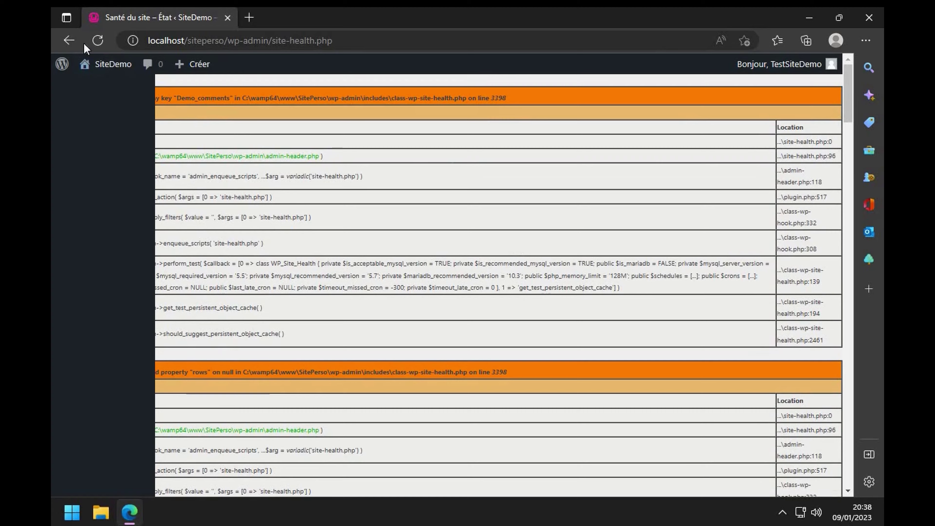
left_click(69, 41)
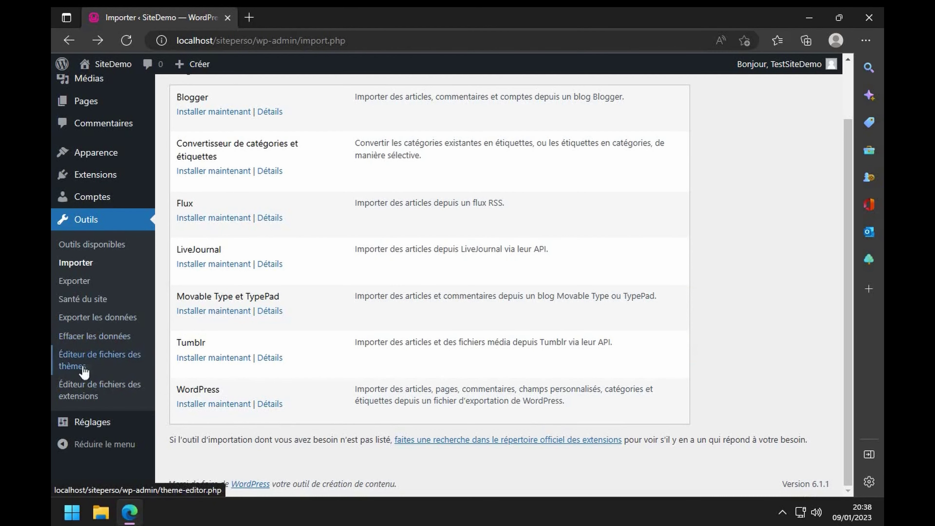
- Review the General settings, including the SiteDemo site title and the tagline field, without changing anything
left_click(88, 423)
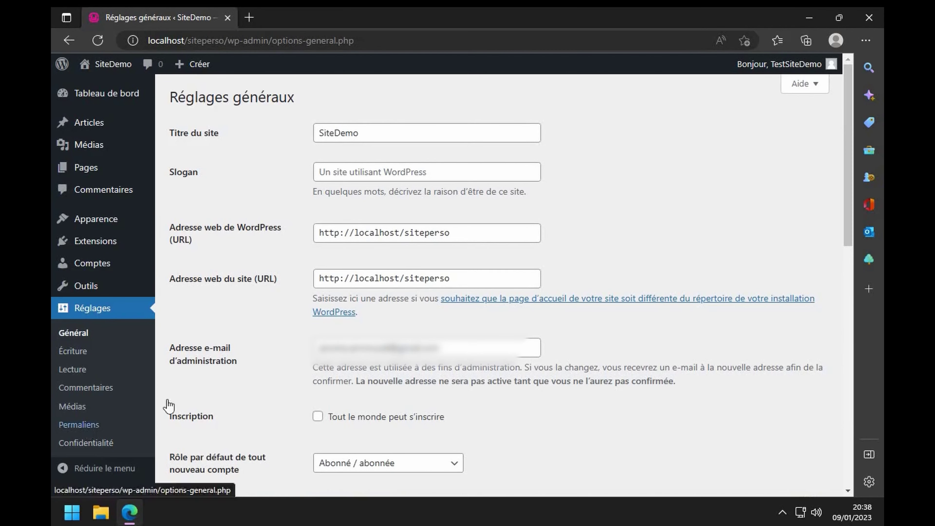
double_click(375, 129)
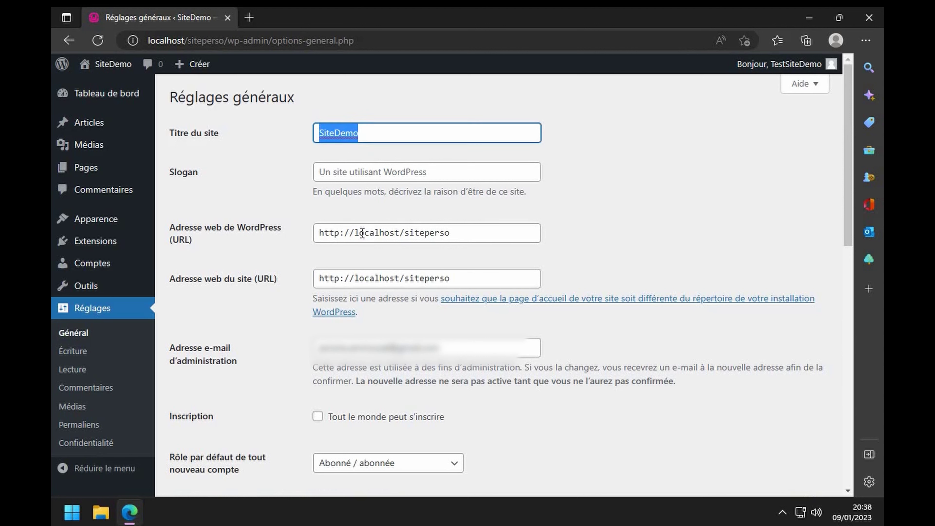
left_click(316, 177)
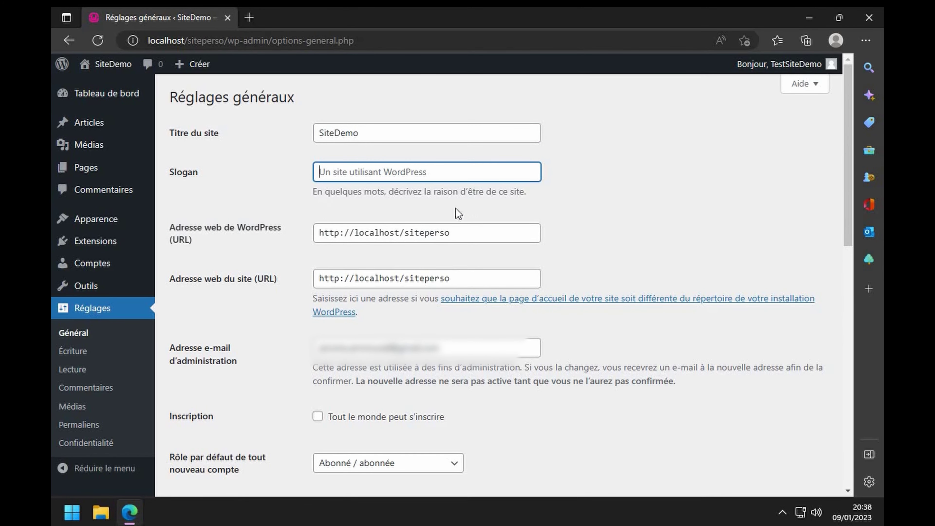
scroll(409, 326, "down", 12)
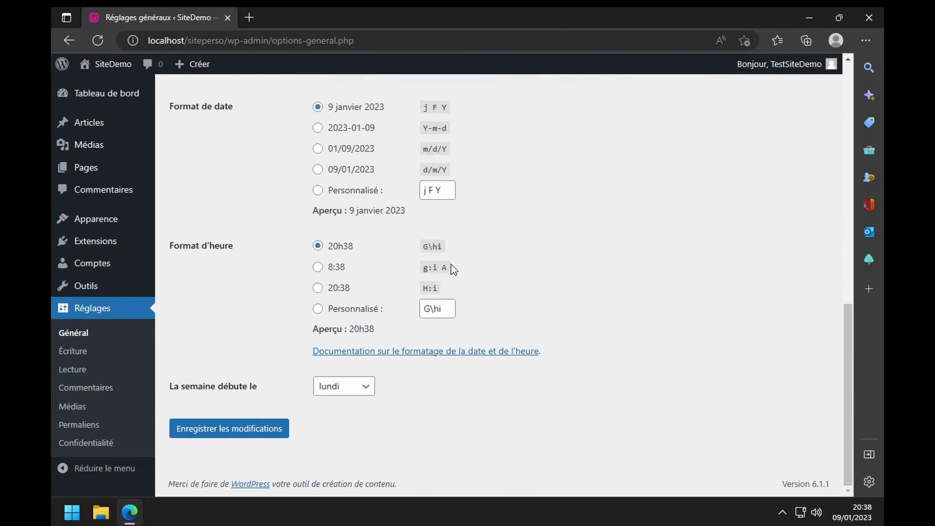
- Look over the Writing settings, then bring up the Reading settings (latest posts, 10 per page)
left_click(79, 353)
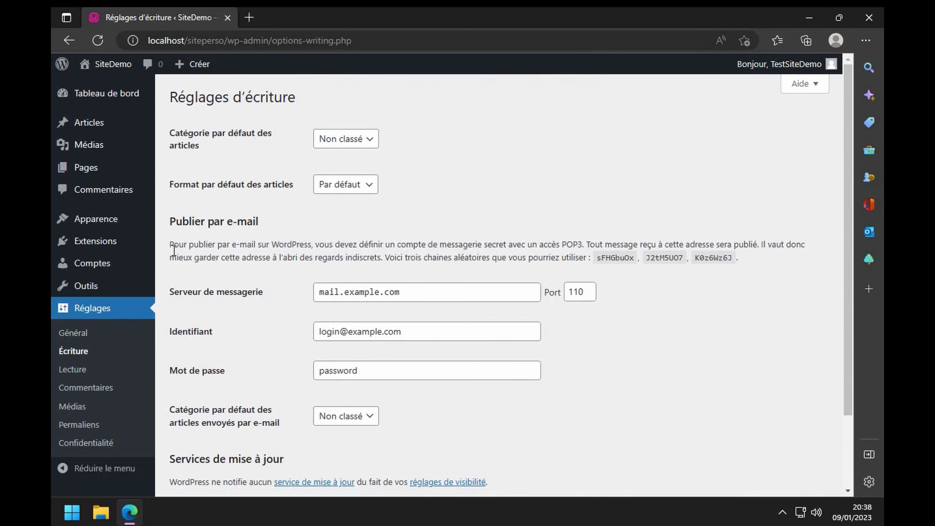
scroll(305, 270, "down", 2)
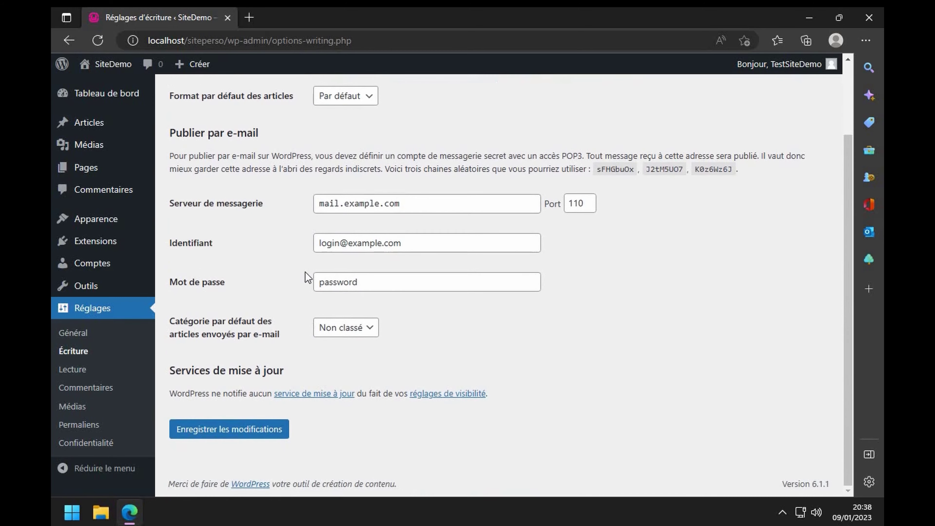
left_click(78, 374)
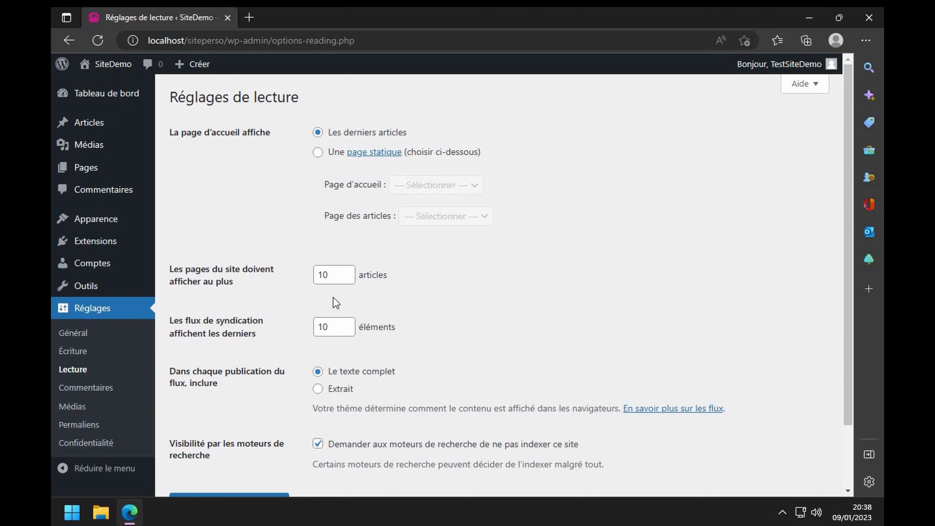
left_click(323, 325)
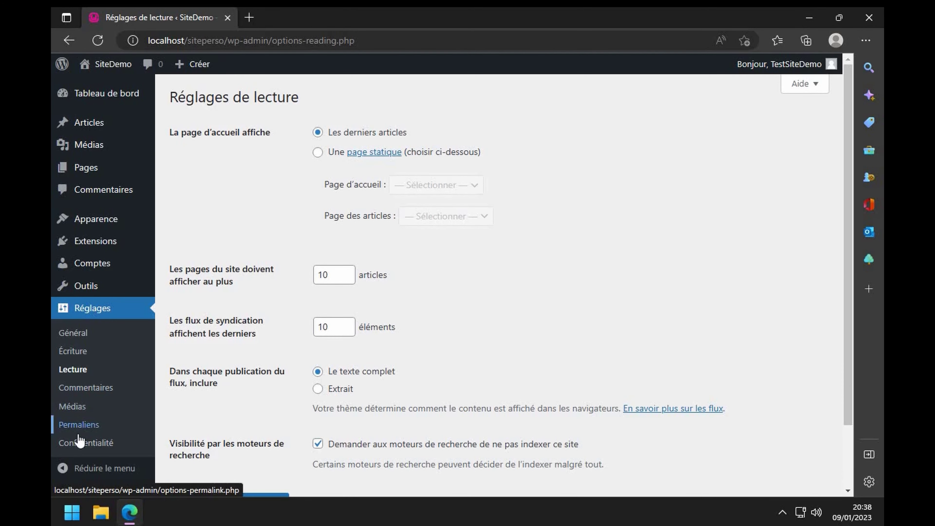
- Save permalinks as 'Titre de la publication' (/%postname%/), then return to the installed plugins list
left_click(82, 425)
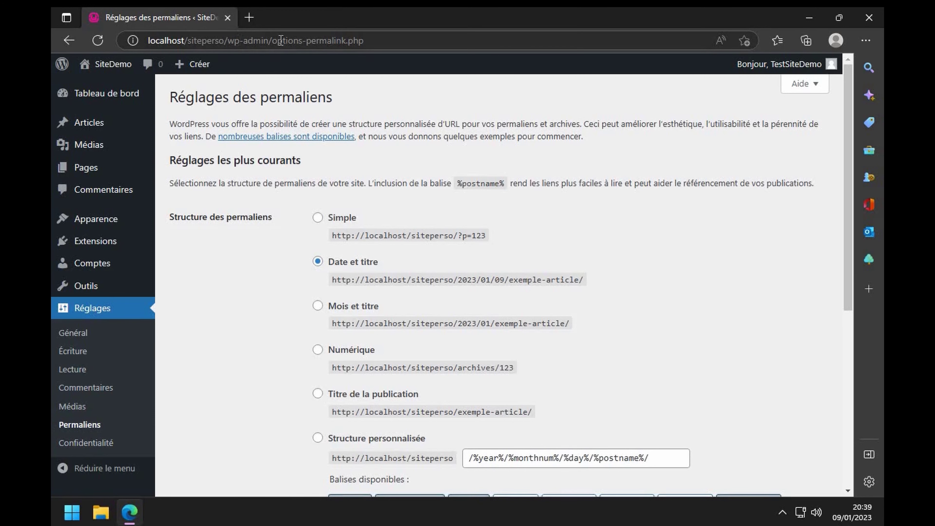
left_click_drag(191, 41, 364, 40)
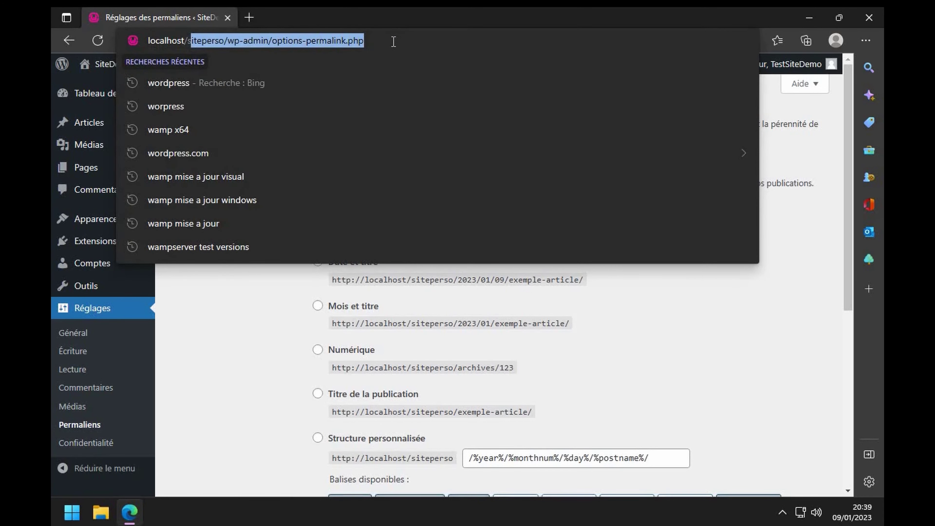
left_click(254, 328)
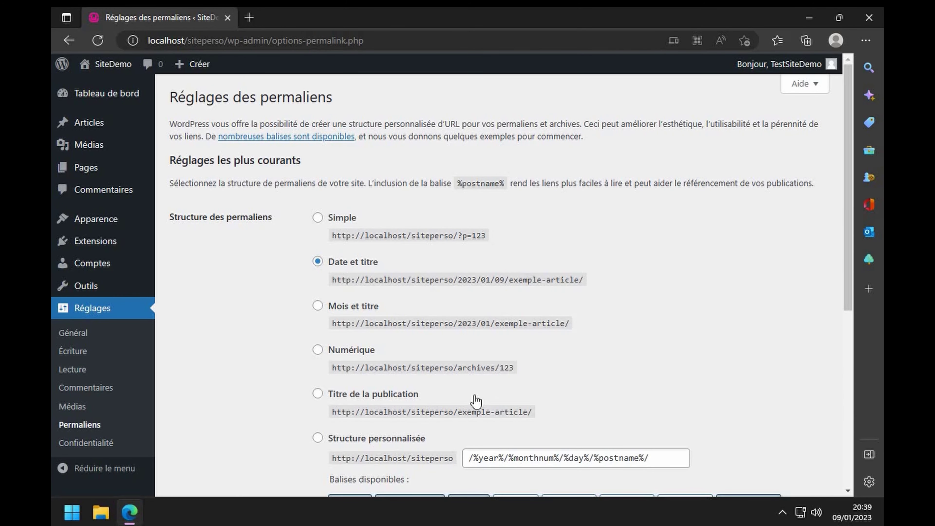
scroll(601, 361, "down", 2)
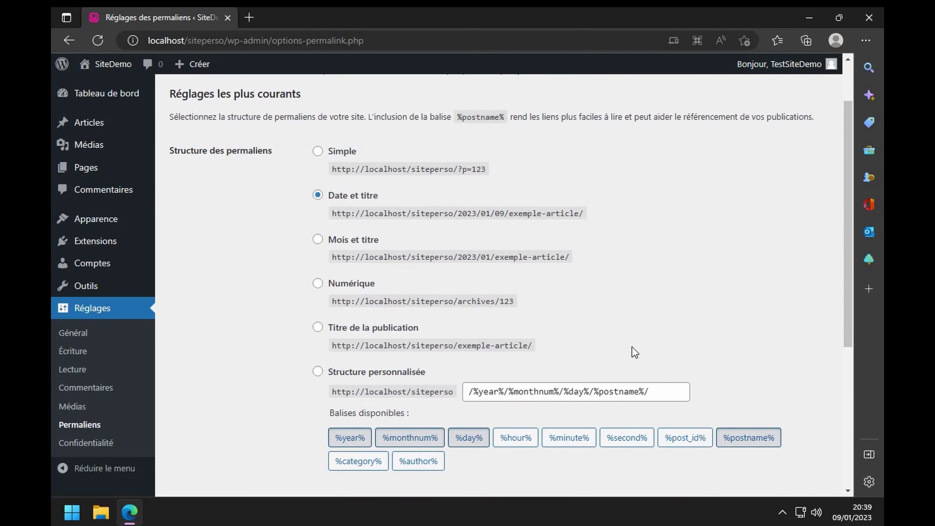
left_click(318, 327)
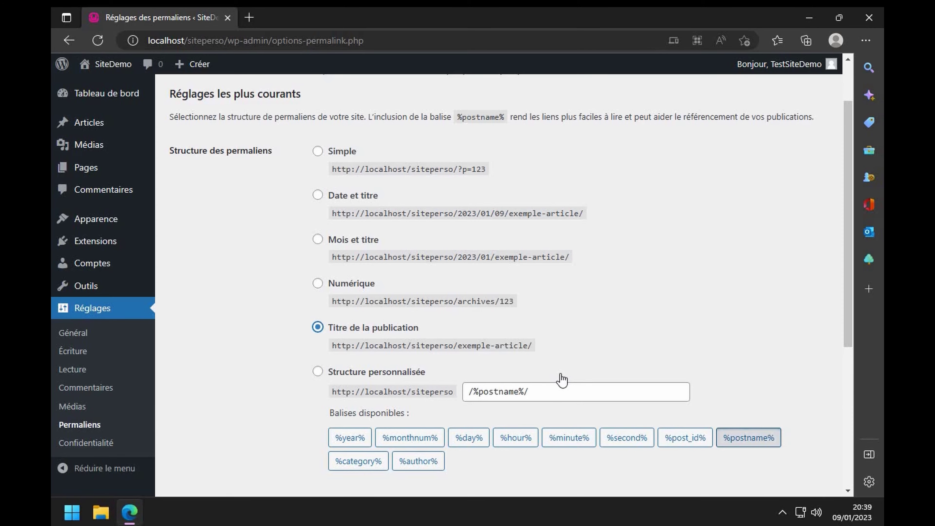
scroll(562, 379, "down", 5)
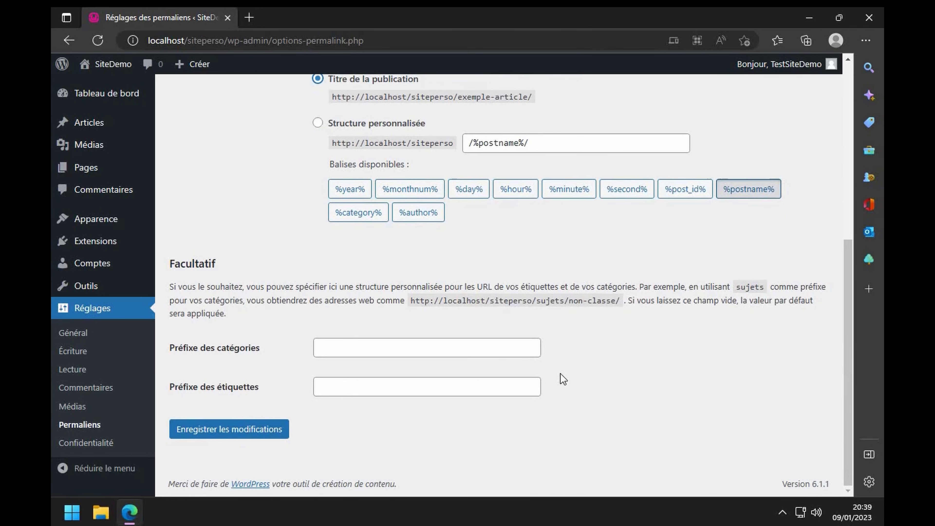
left_click(236, 429)
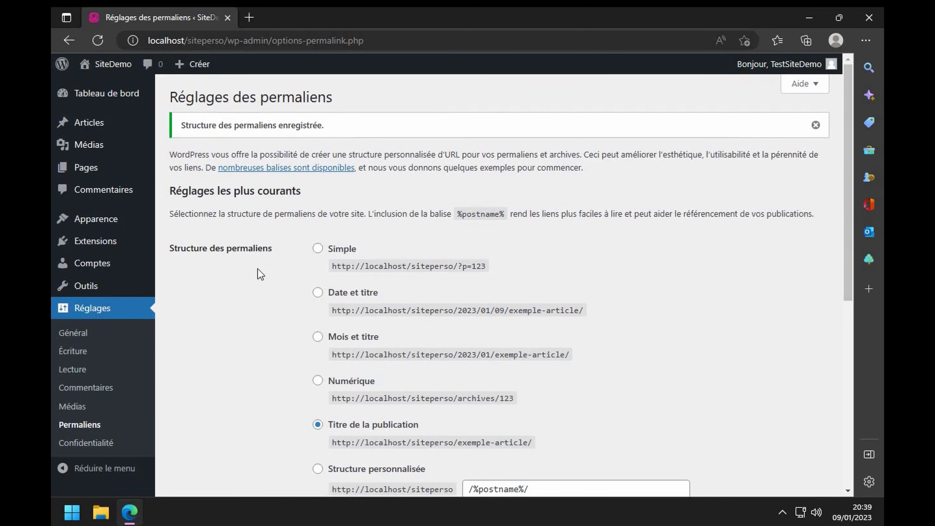
left_click(110, 241)
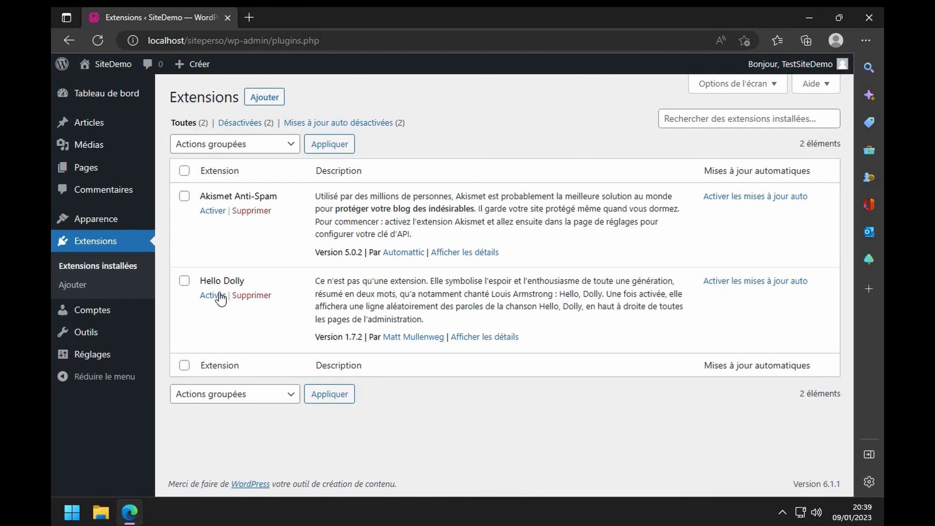
- Delete the Hello Dolly plugin after confirming, leaving only Akismet Anti-Spam installed
left_click(252, 295)
left_click(503, 120)
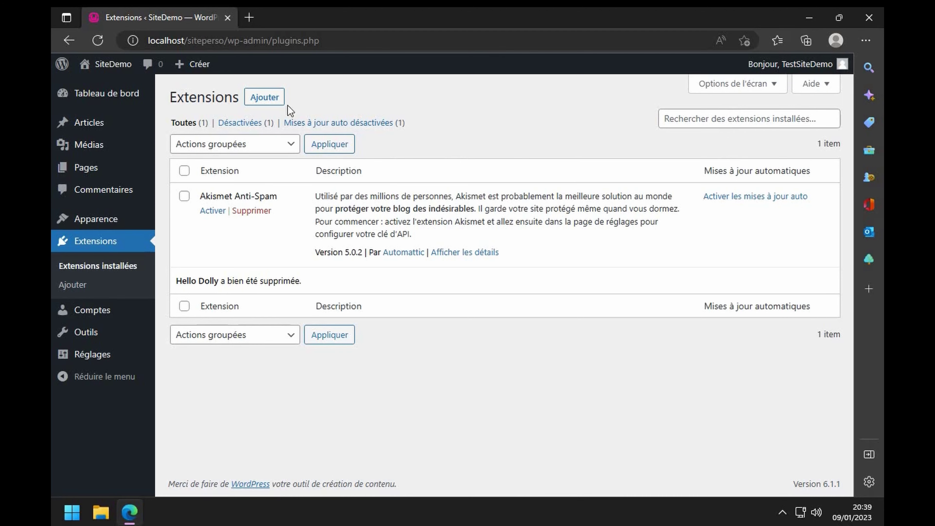
left_click(263, 98)
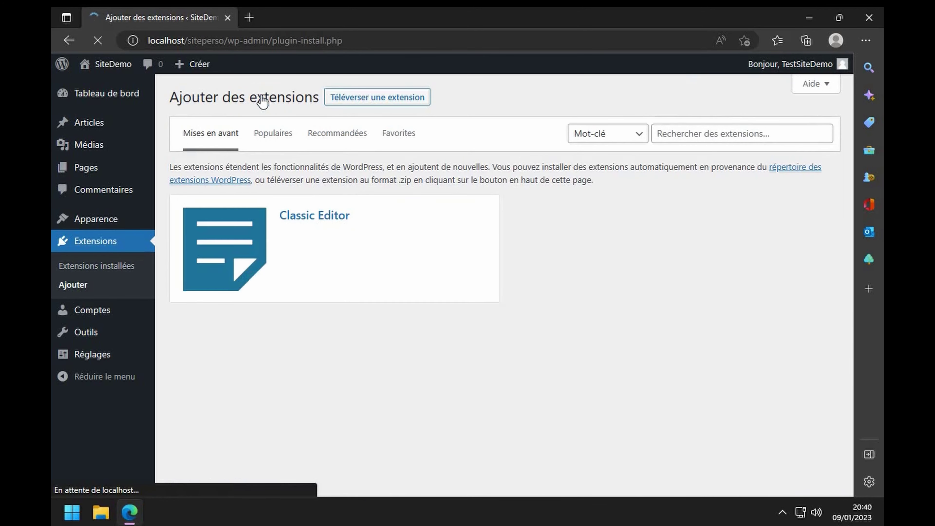
- Search the plugin directory for '3d flip book'
scroll(454, 296, "down", 15)
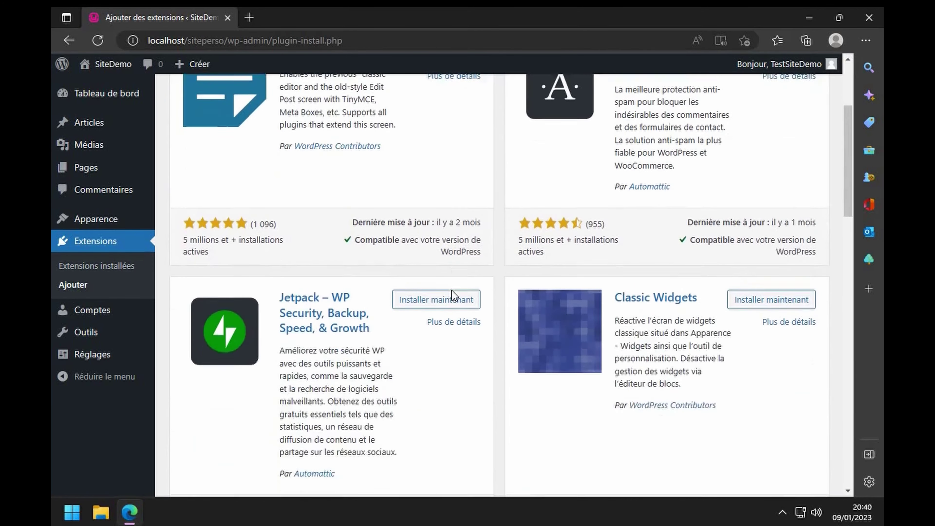
scroll(455, 296, "up", 15)
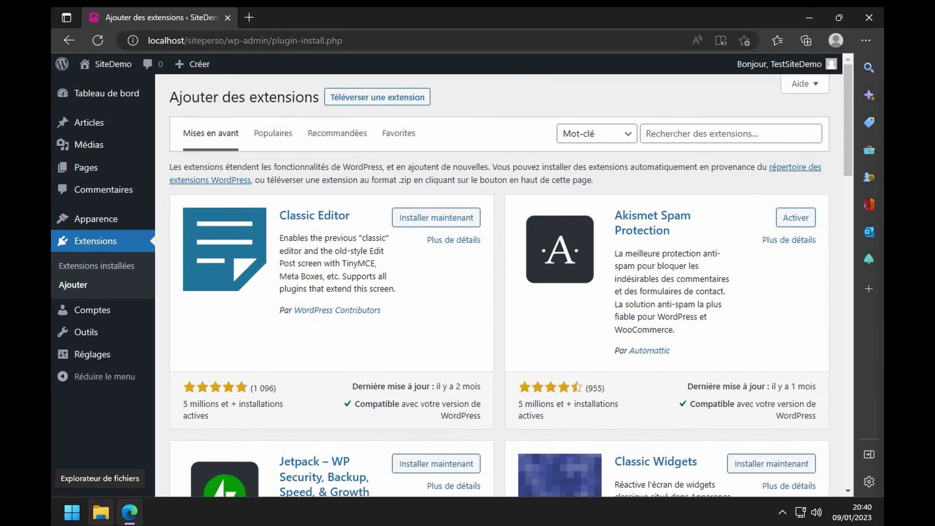
left_click(748, 133)
type("3d flip")
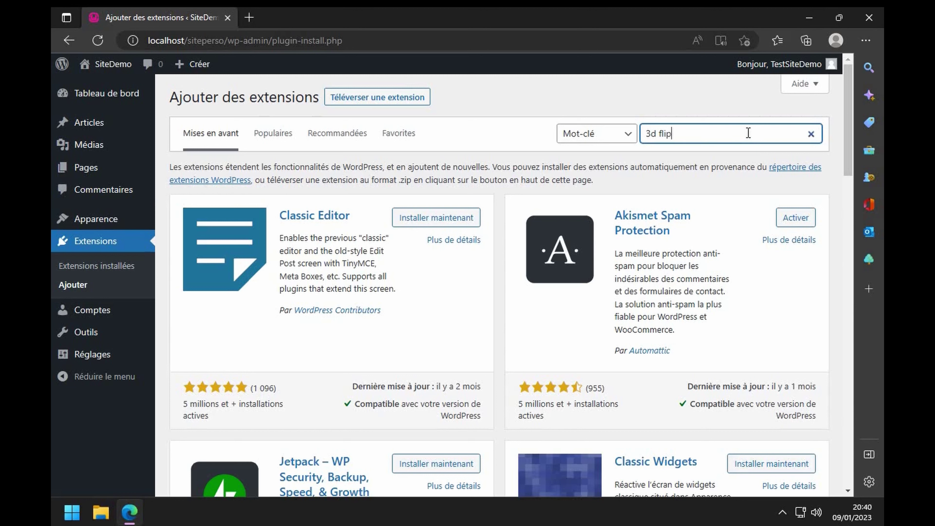
type(" book")
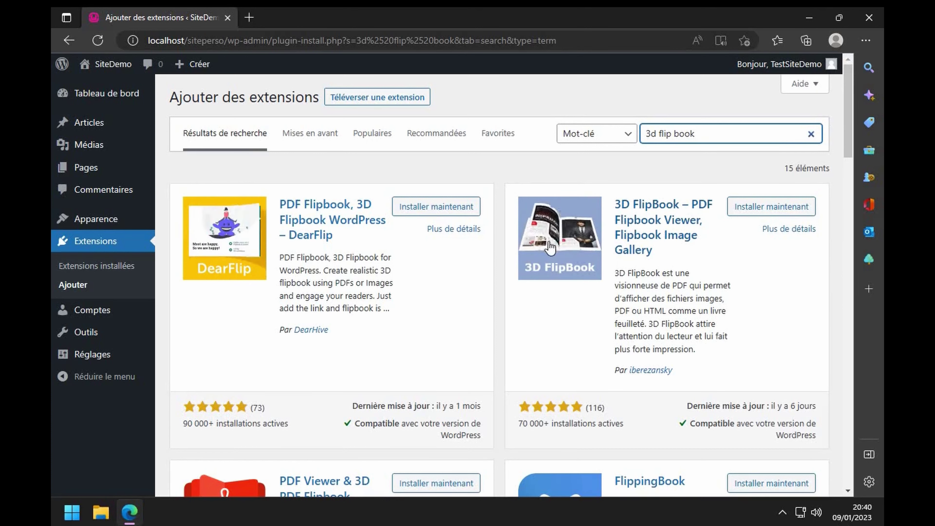
- Install and activate the 3D FlipBook plugin from the results
left_click(777, 214)
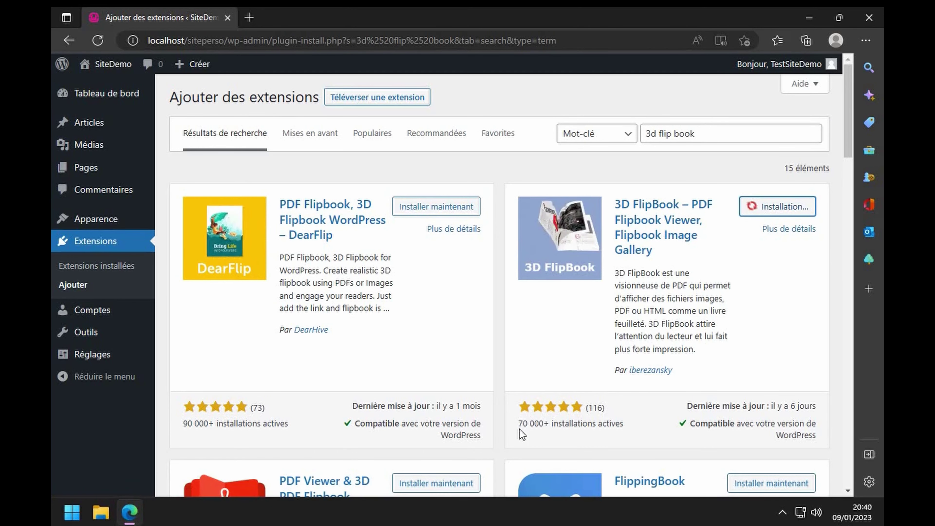
left_click_drag(518, 424, 605, 423)
left_click(593, 423)
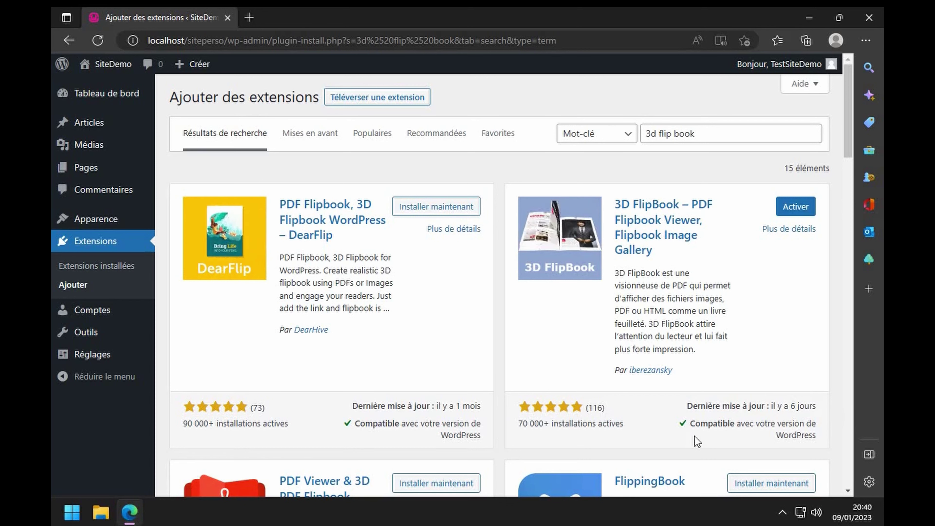
left_click_drag(694, 425, 802, 437)
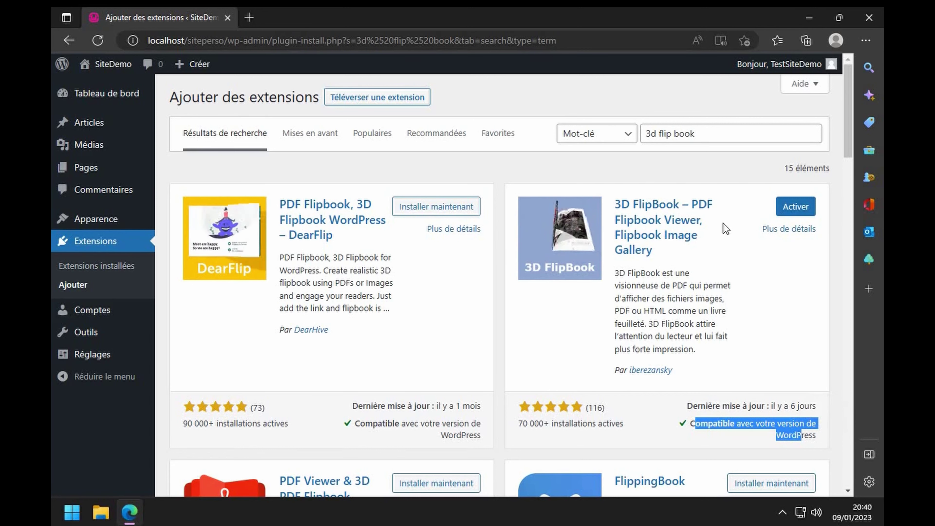
left_click(794, 214)
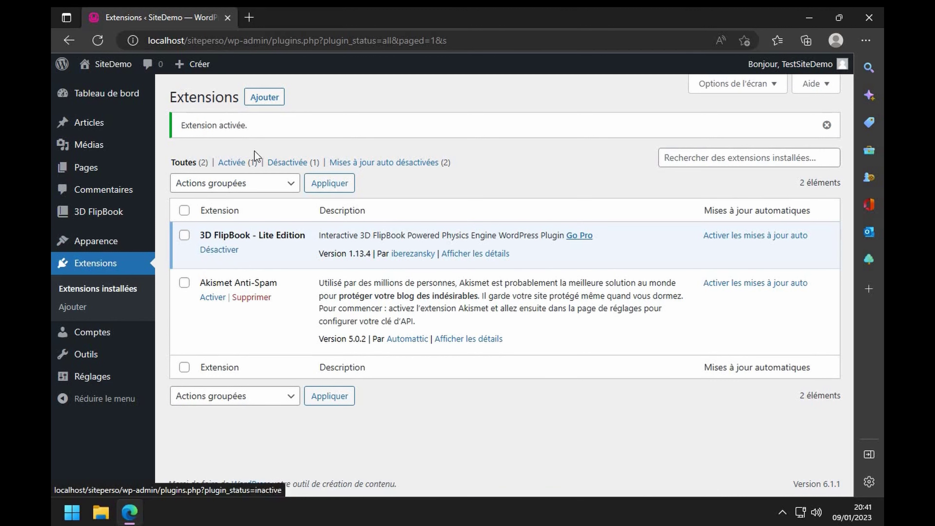
- Search 'advanced access', then install and activate Advanced Access Manager
left_click(274, 97)
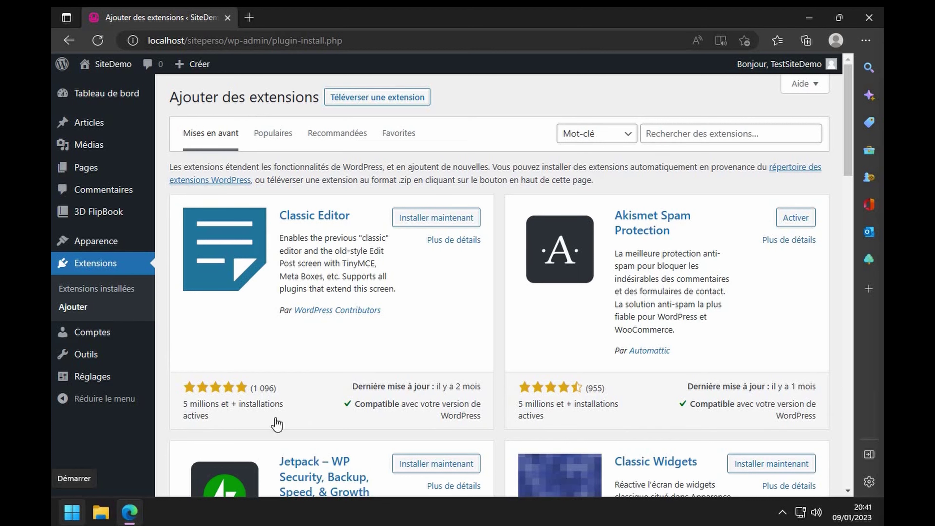
left_click(691, 135)
type("advanced ")
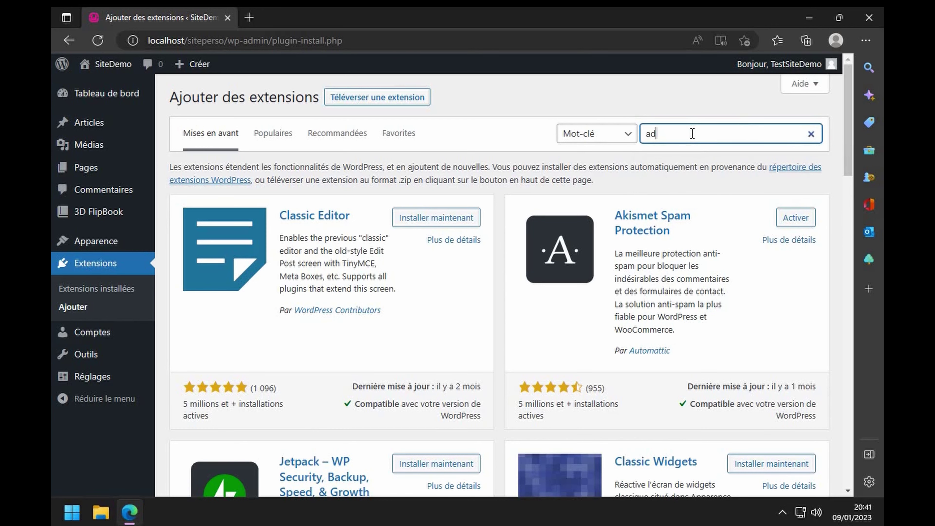
type("access")
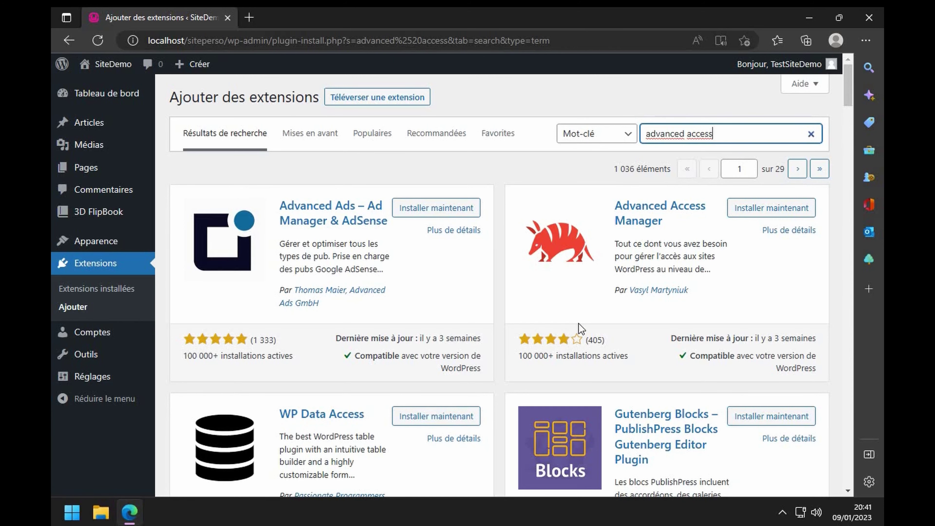
scroll(359, 271, "down", 3)
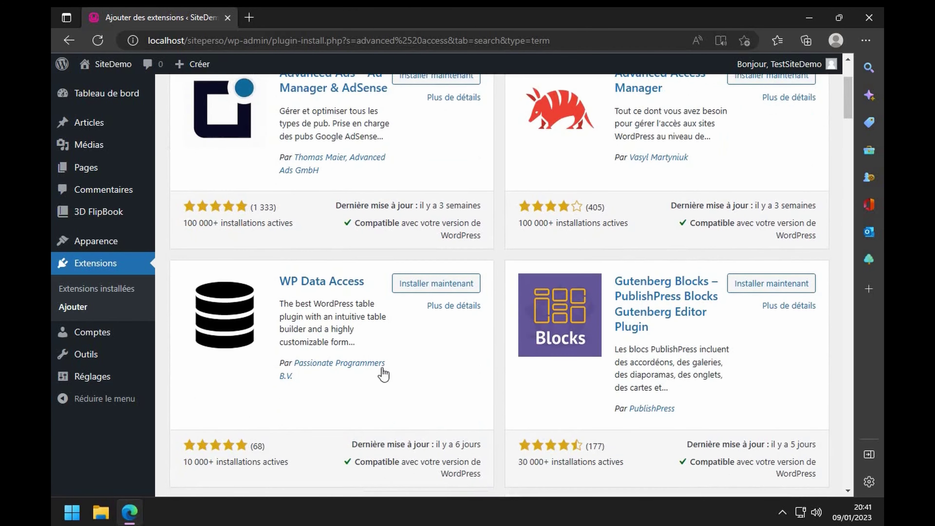
scroll(760, 337, "up", 3)
left_click(764, 208)
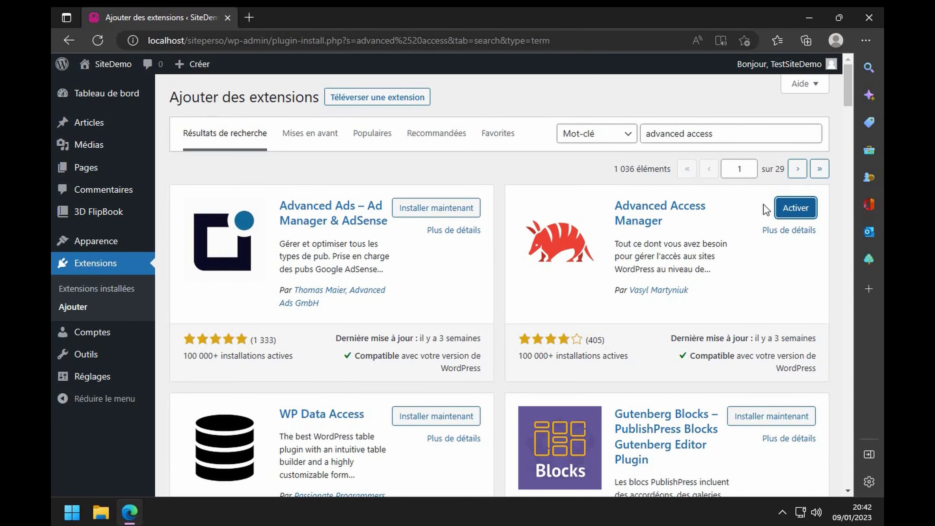
left_click(794, 215)
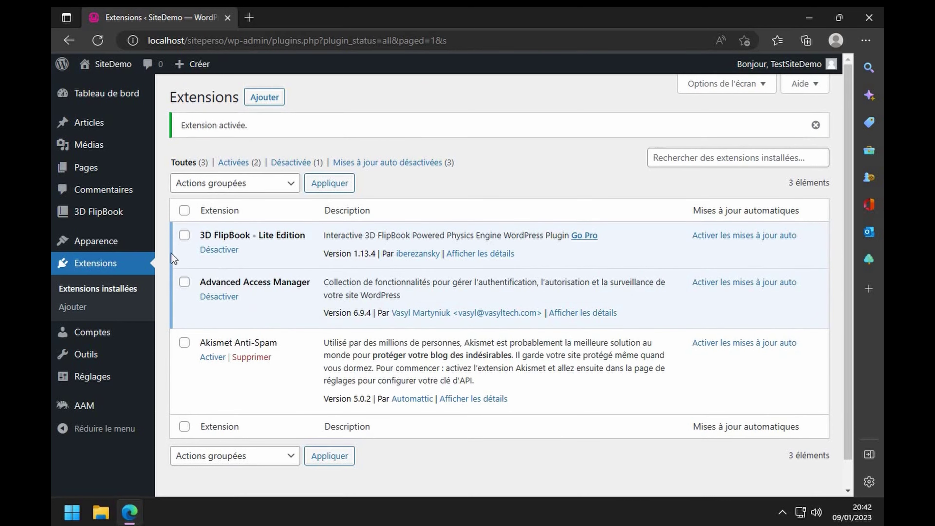
- Look through the Users list and Advanced Access Manager's role settings before returning to Extensions
mouse_move(100, 218)
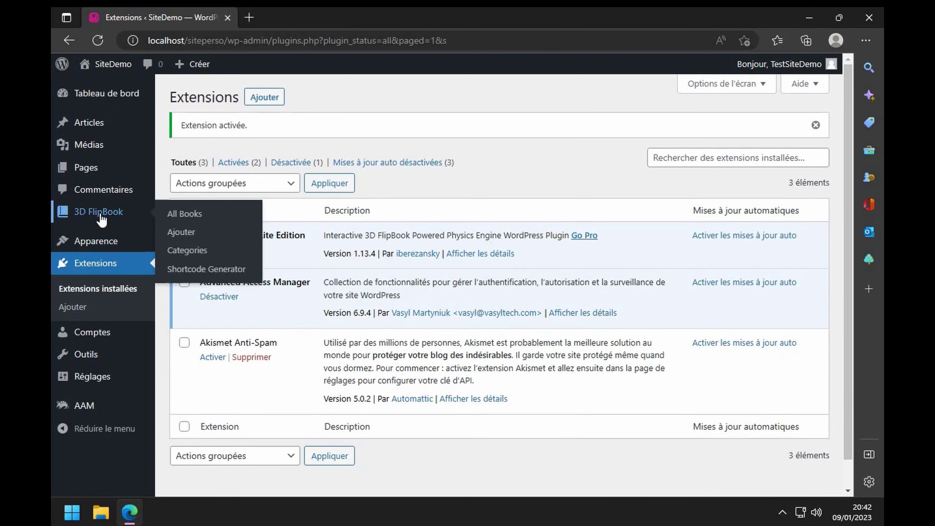
left_click(86, 333)
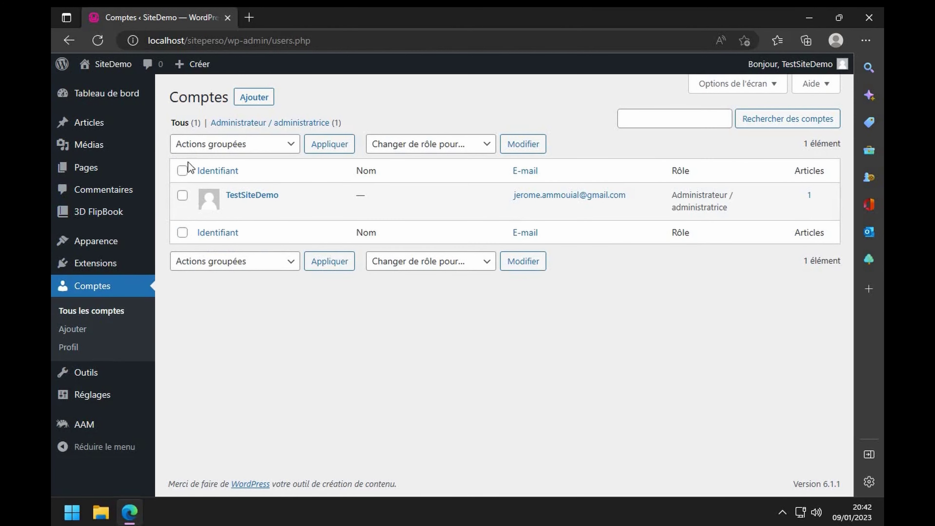
mouse_move(97, 213)
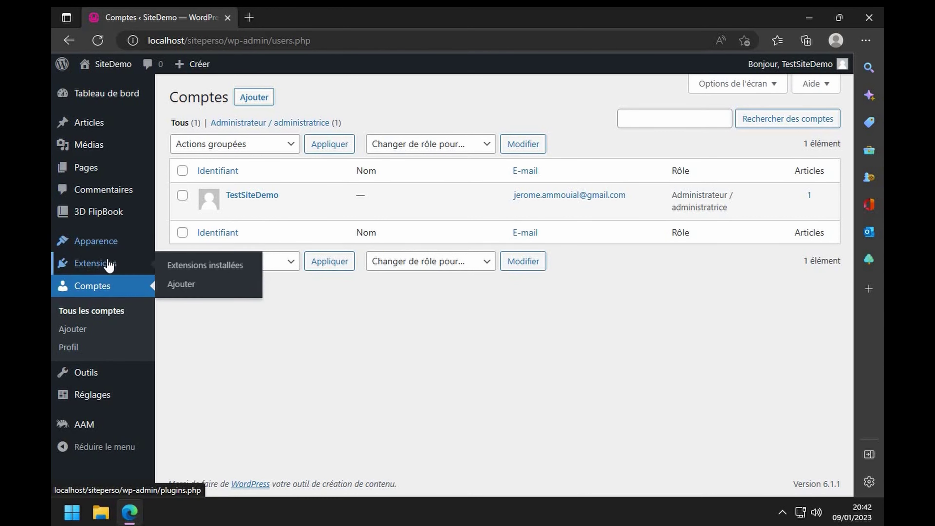
left_click(81, 424)
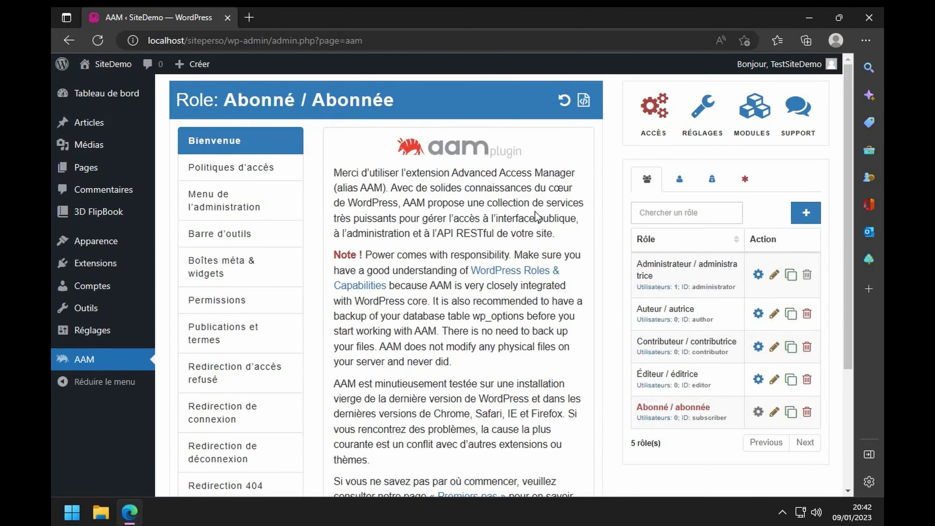
scroll(535, 212, "down", 3)
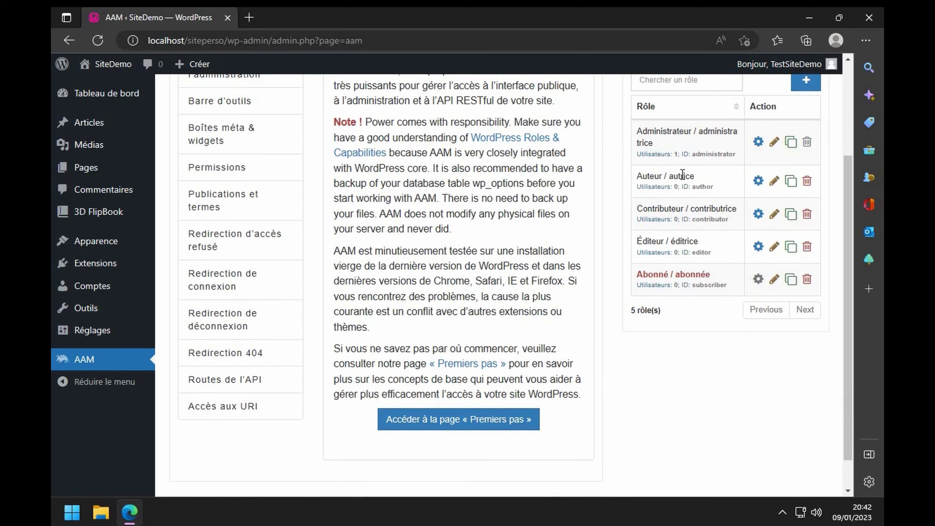
scroll(675, 238, "up", 3)
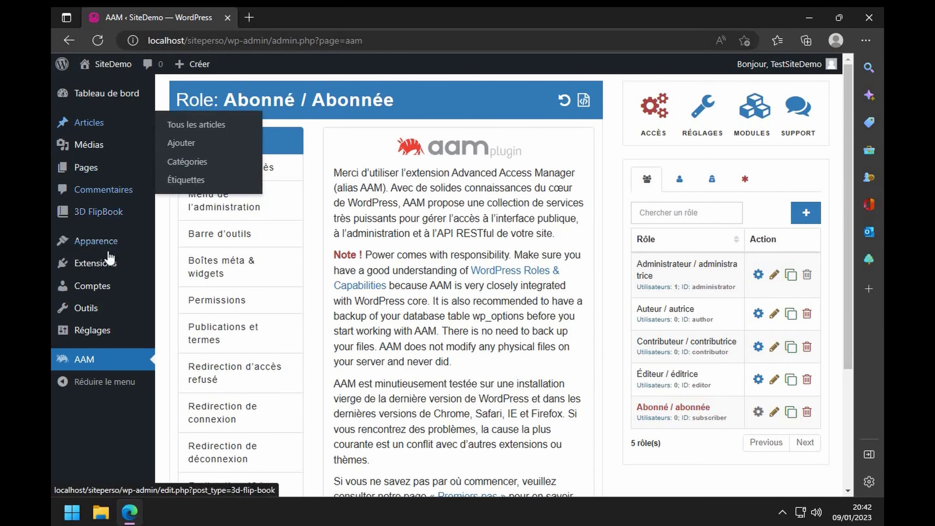
mouse_move(100, 274)
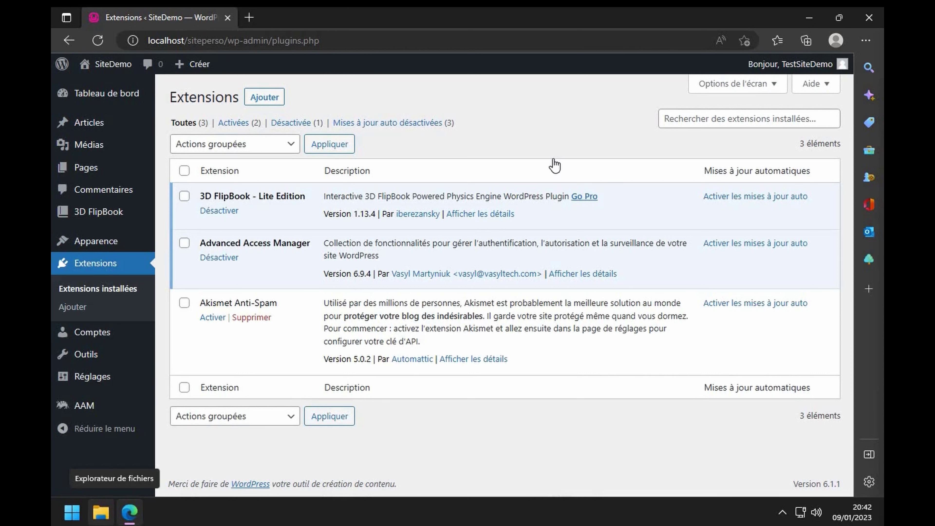
- Search 'better robots' and install the WordPress Robots.txt optimization (+ XML Sitemap) plugin
left_click(683, 121)
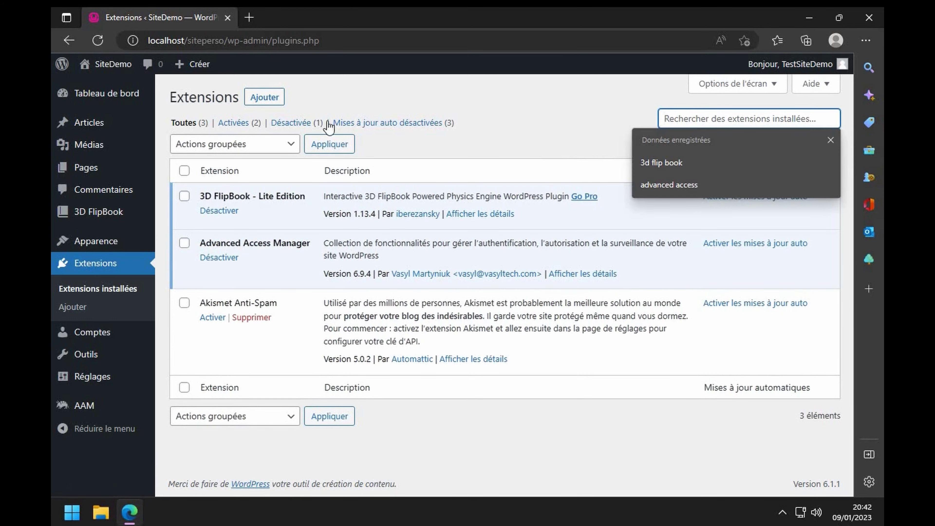
left_click(341, 123)
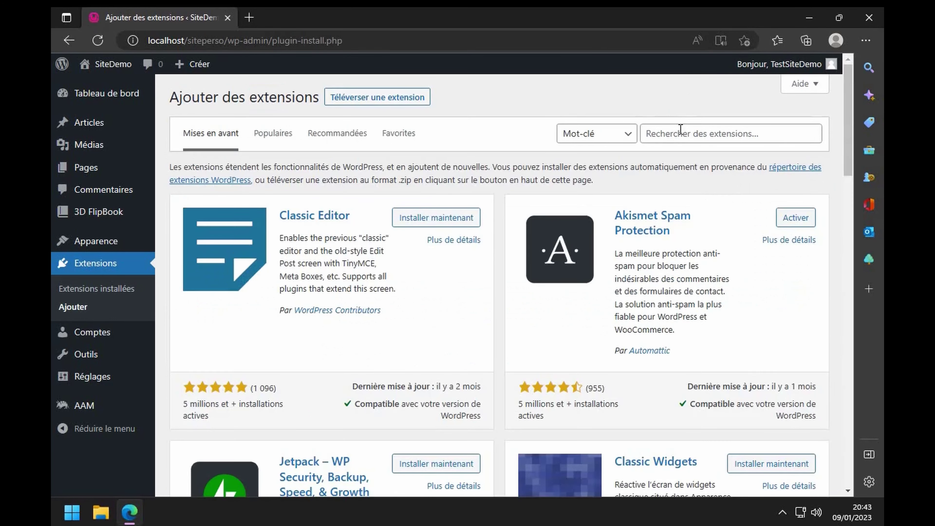
left_click(675, 136)
type("bere")
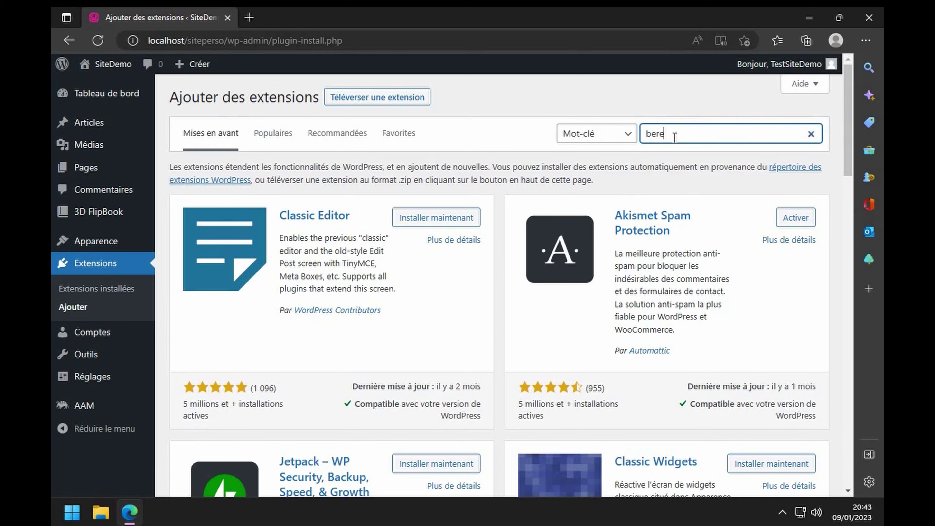
key("BackSpace")
key("BackSpace")
type("tter robots")
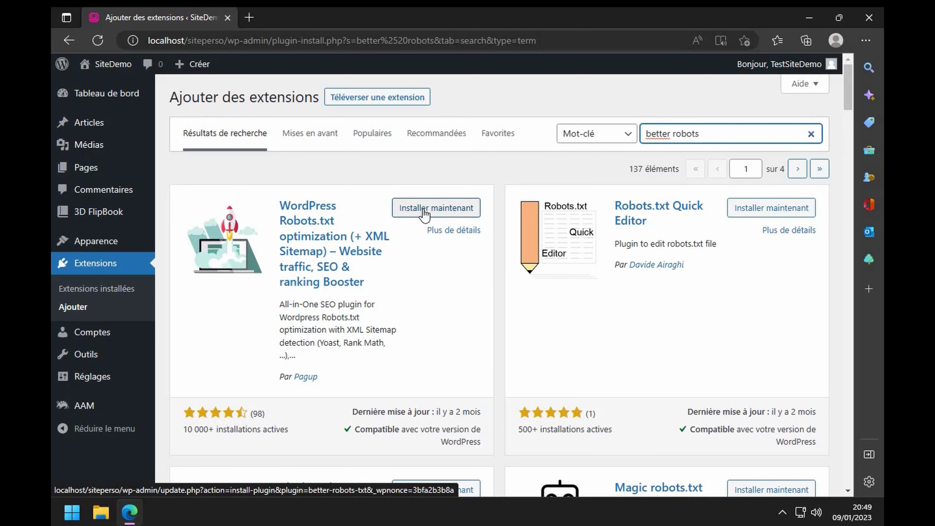
left_click(425, 210)
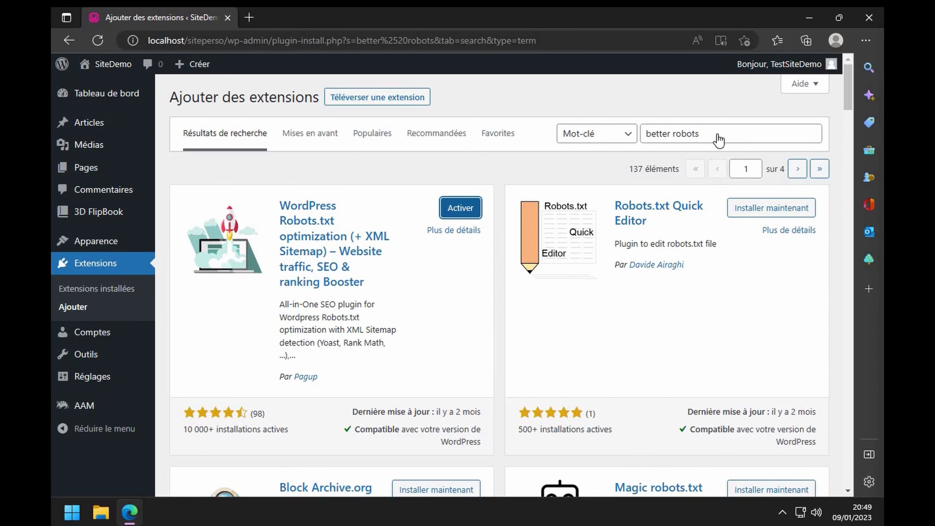
left_click_drag(718, 134, 545, 140)
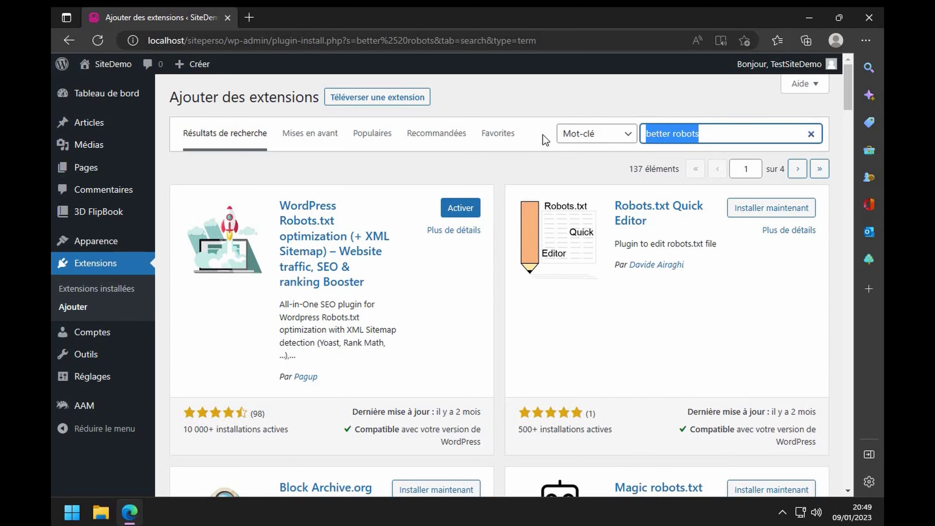
- Search 'bing webmaster' and install the Extension Bing URL Submissions plugin
type("bing")
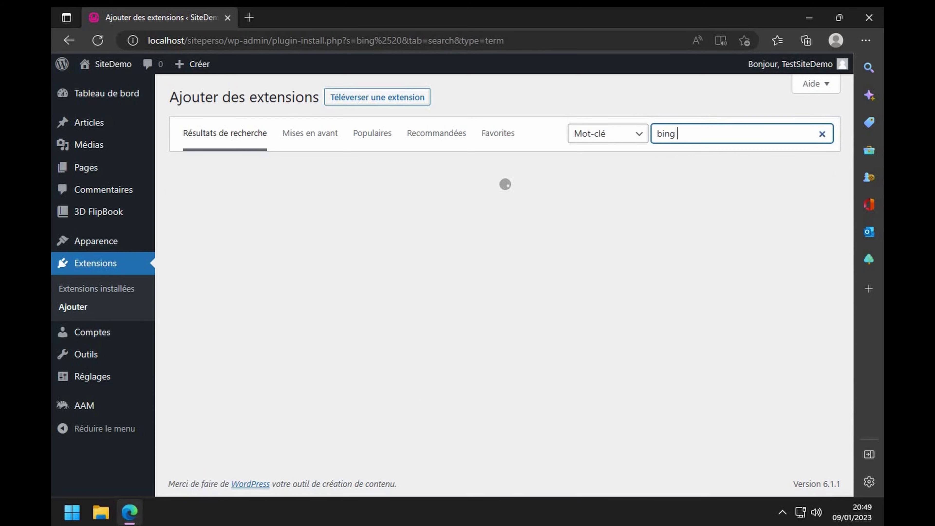
mouse_move(130, 512)
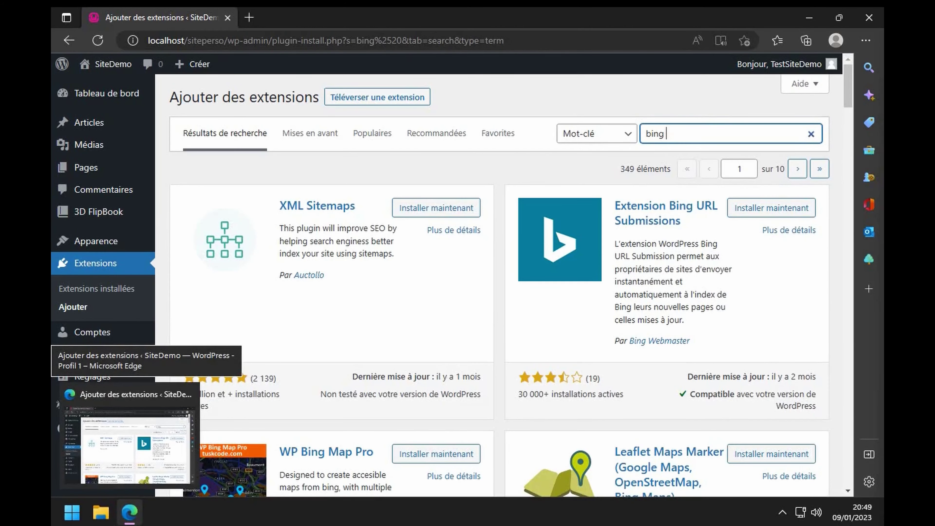
type("webmast")
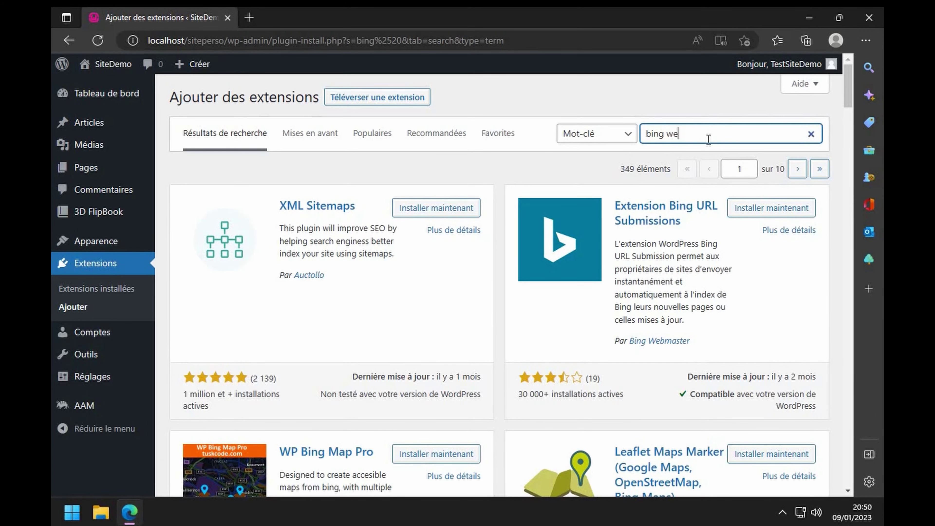
type("er")
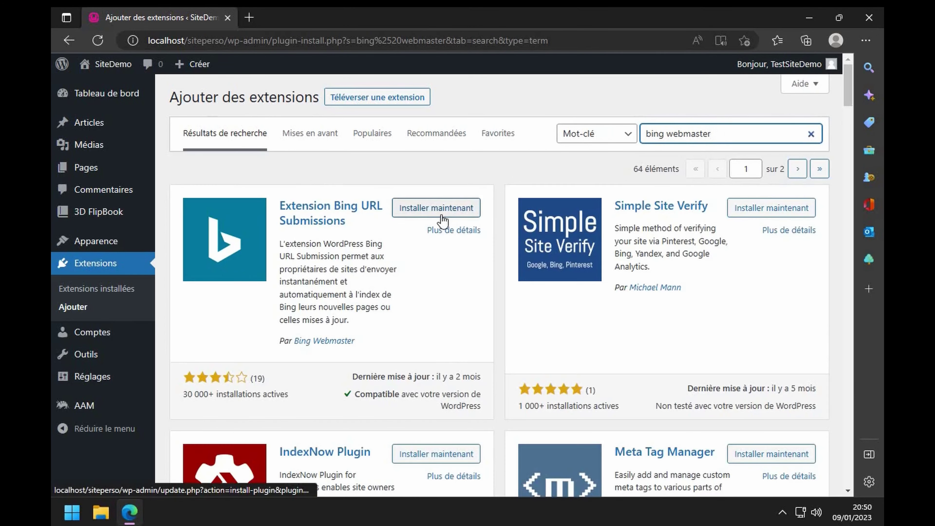
left_click(436, 208)
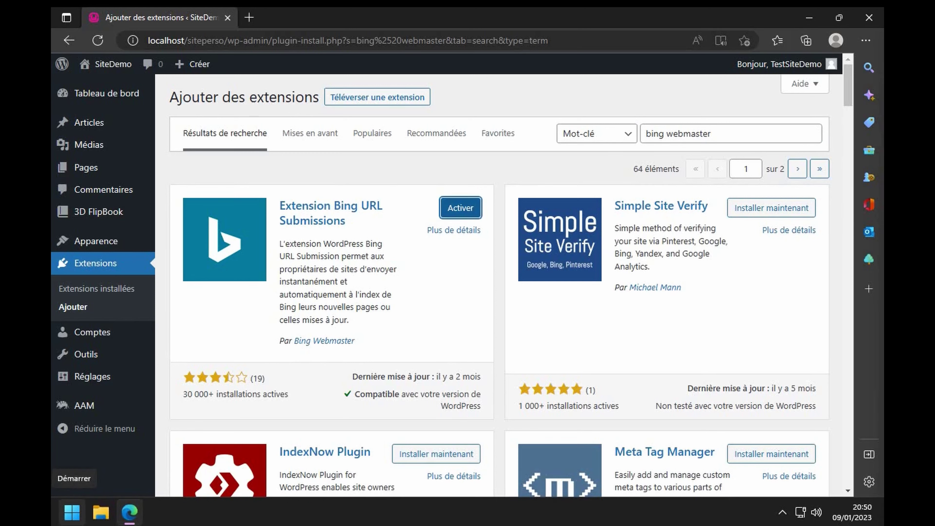
left_click_drag(723, 134, 552, 140)
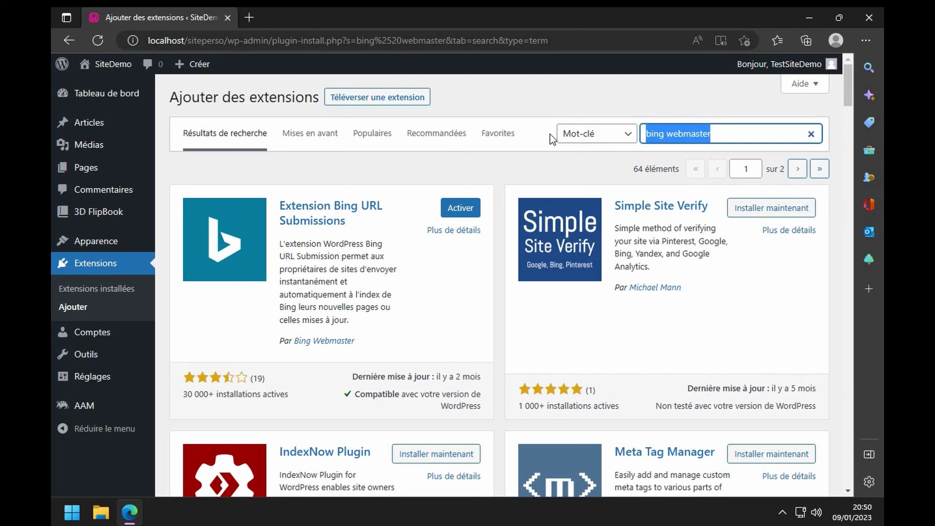
type("contas")
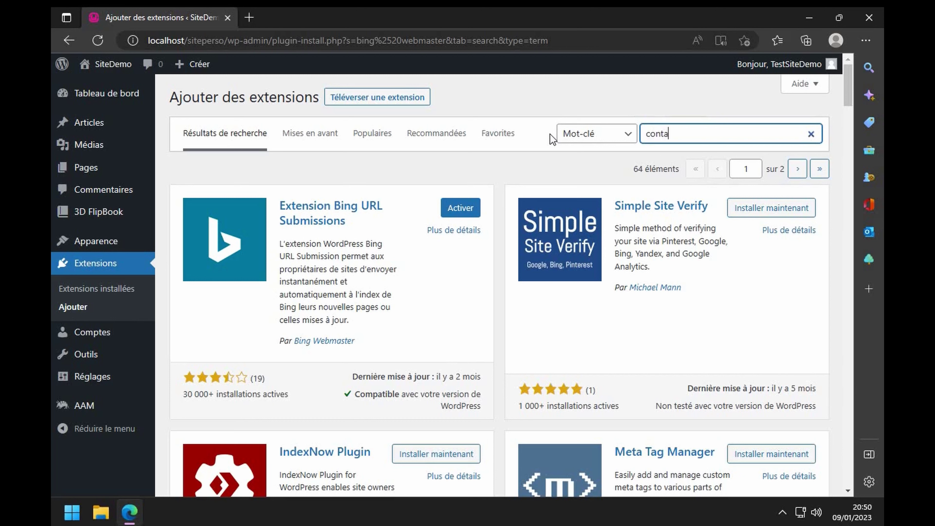
type("t fom")
type("m 7")
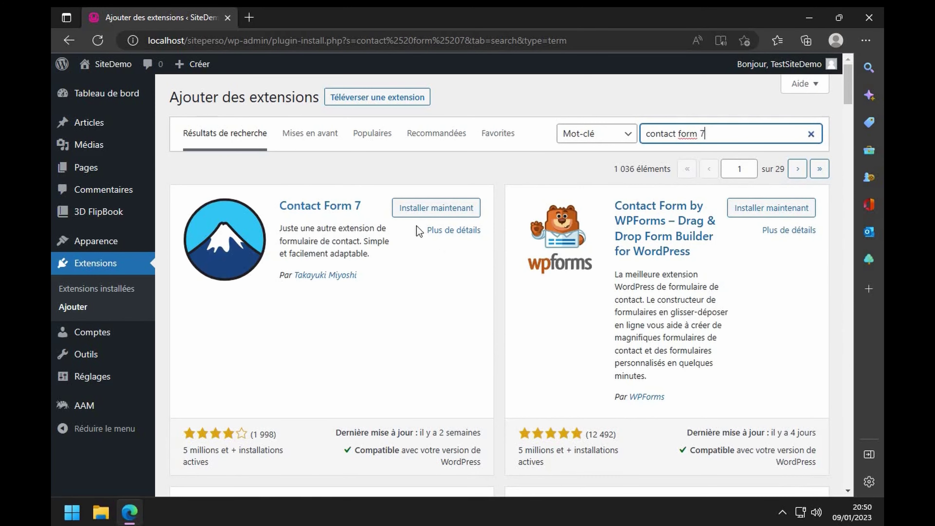
- Install and activate Contact Form 7 from the 'contact form 7' search results
left_click(427, 210)
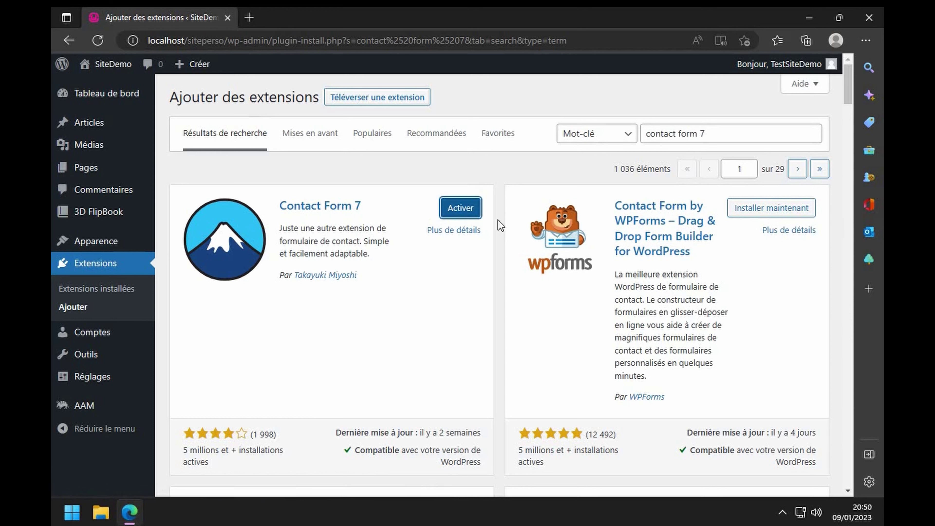
left_click(469, 216)
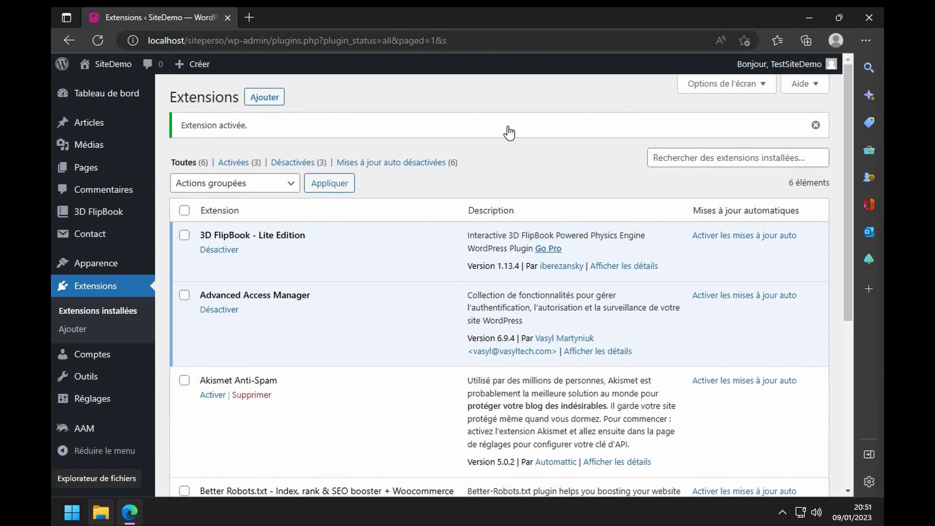
left_click(265, 98)
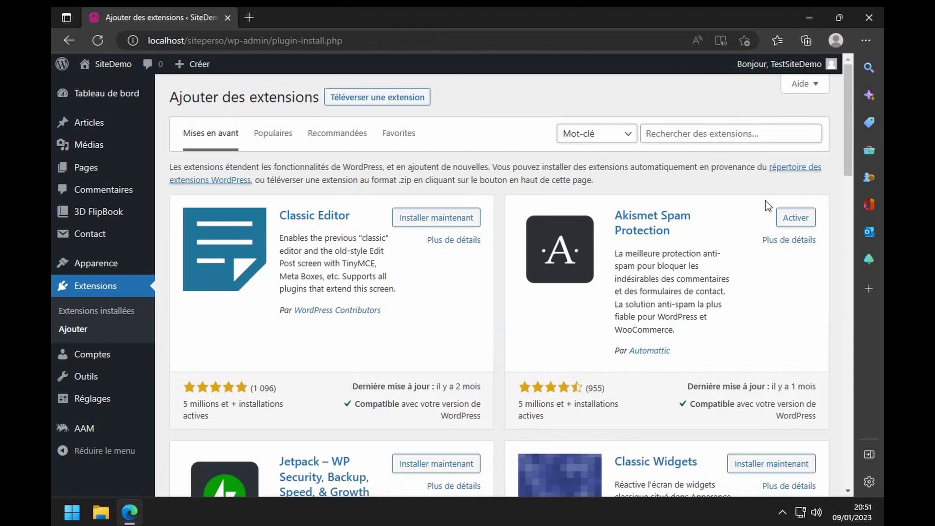
- Search 'duplicate page' and install the Duplicate Page plugin
left_click(737, 131)
type("duplicat")
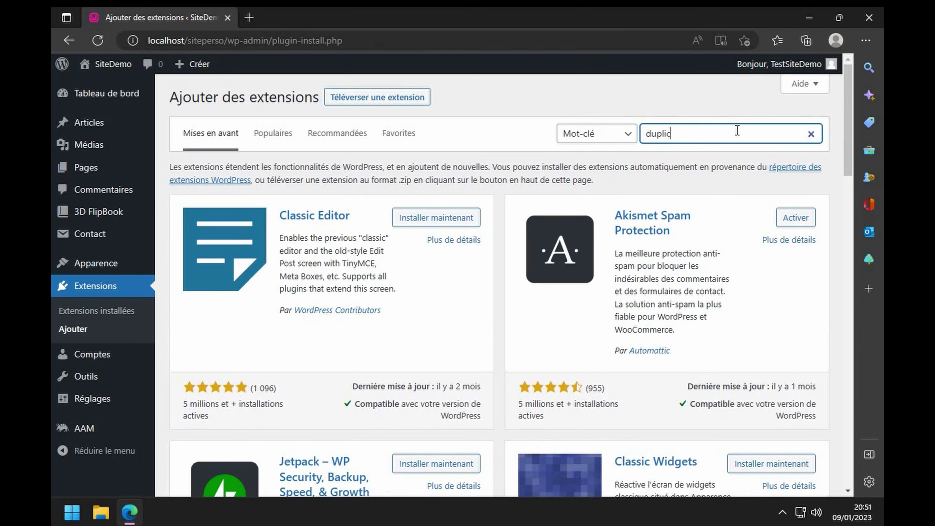
type("e page")
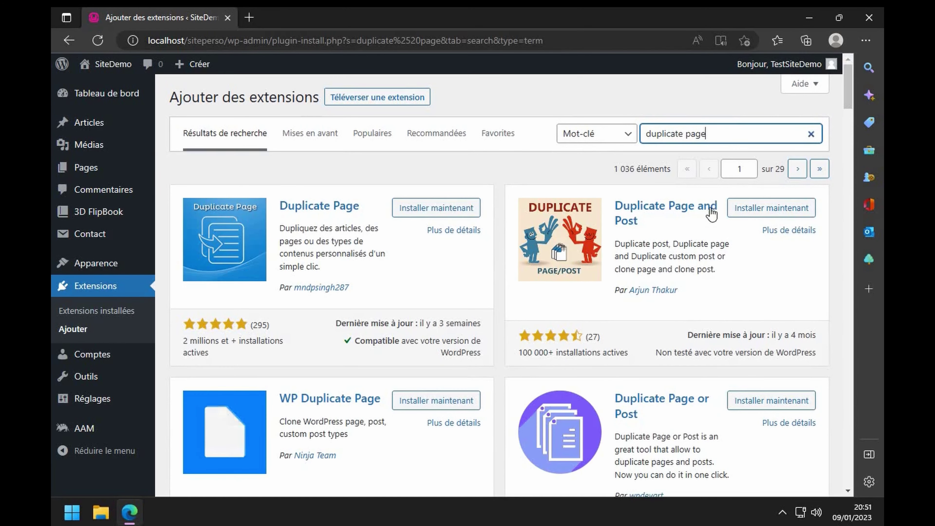
left_click(431, 213)
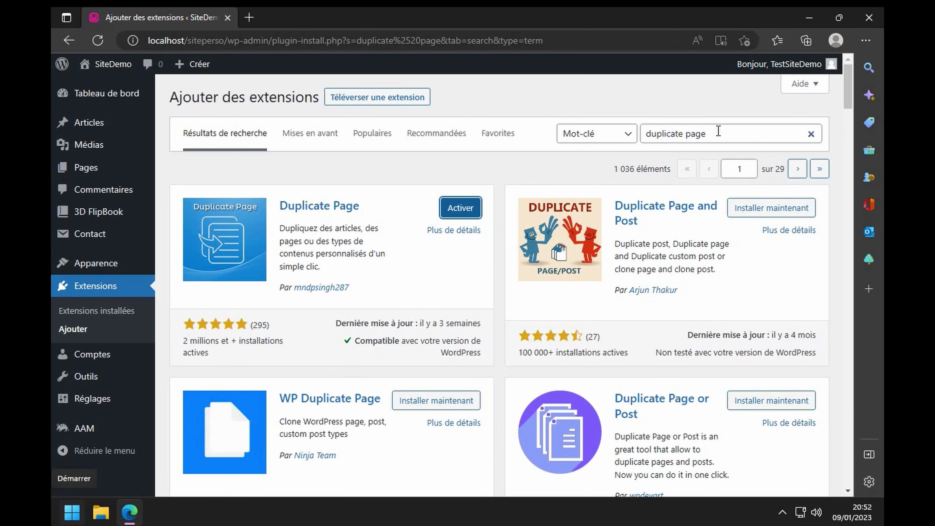
- Replace the search with 'import csv' to list matching extensions
left_click_drag(718, 131, 559, 138)
key("BackSpace")
type("import csv")
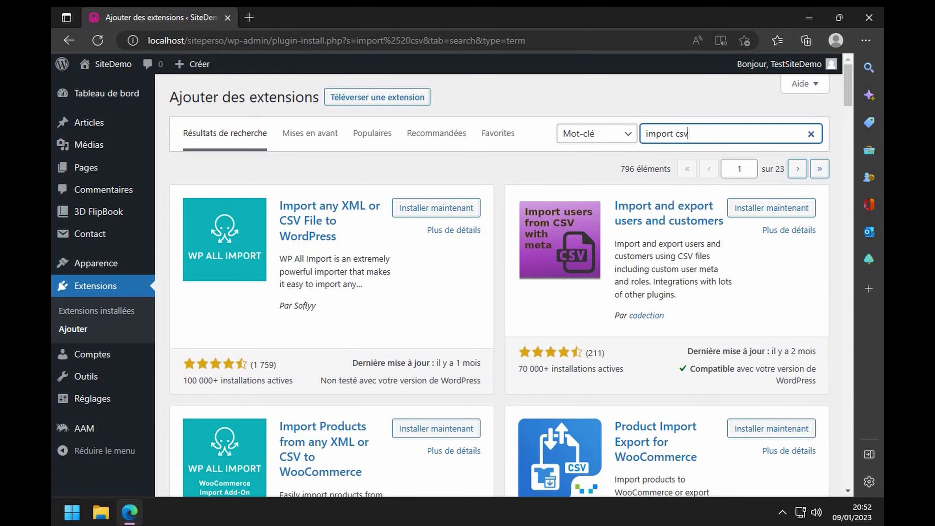
- Install Import Users from CSV from the 'import csv' search results
scroll(789, 302, "down", 5)
scroll(788, 302, "down", 12)
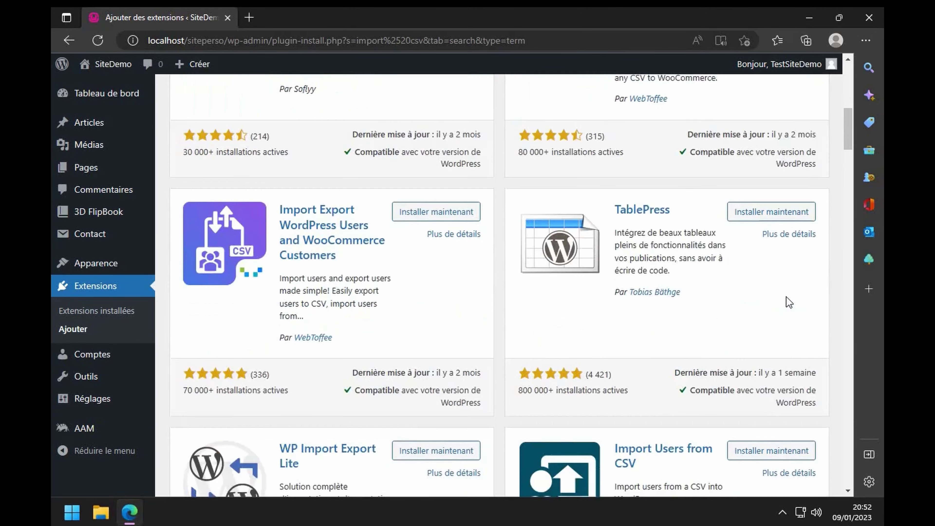
left_click(802, 251)
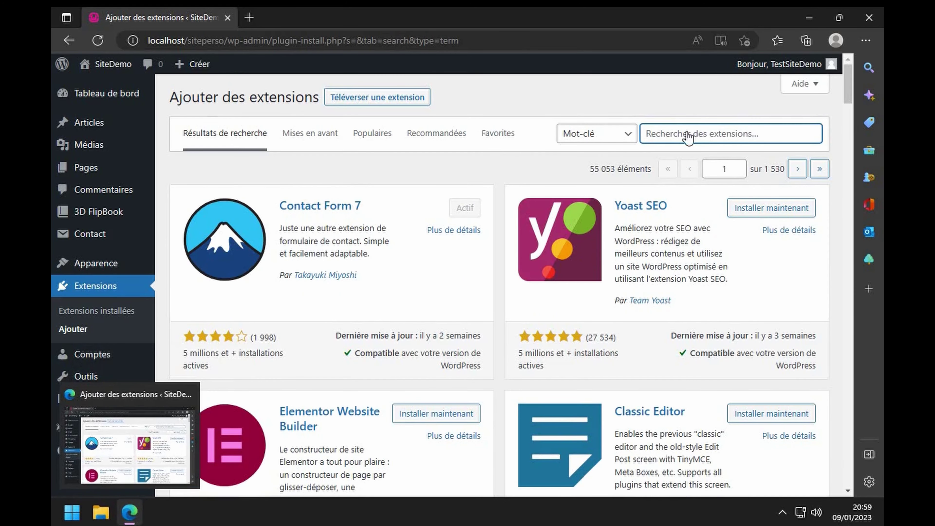
left_click(687, 137)
- Search 'themeisle', install LightStart – Maintenance Mode, then search for 'login logout'
left_click(686, 131)
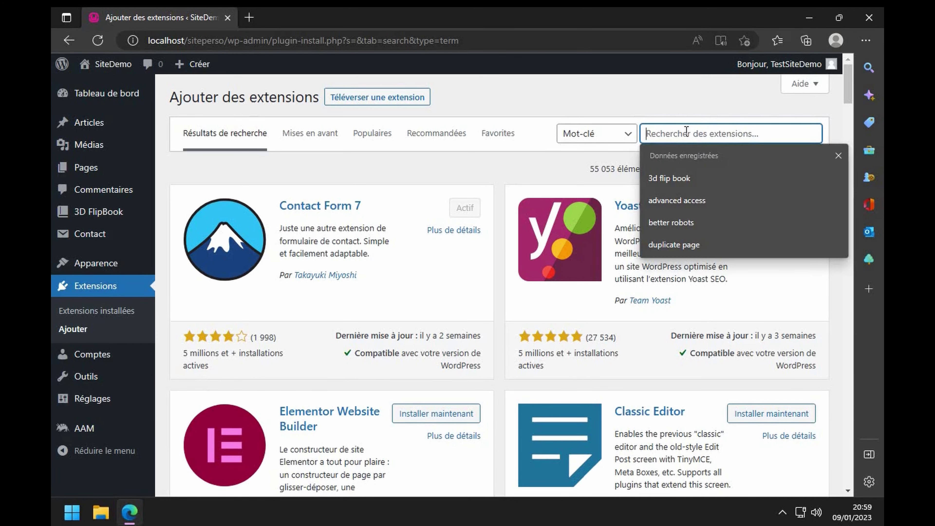
type("themeisle")
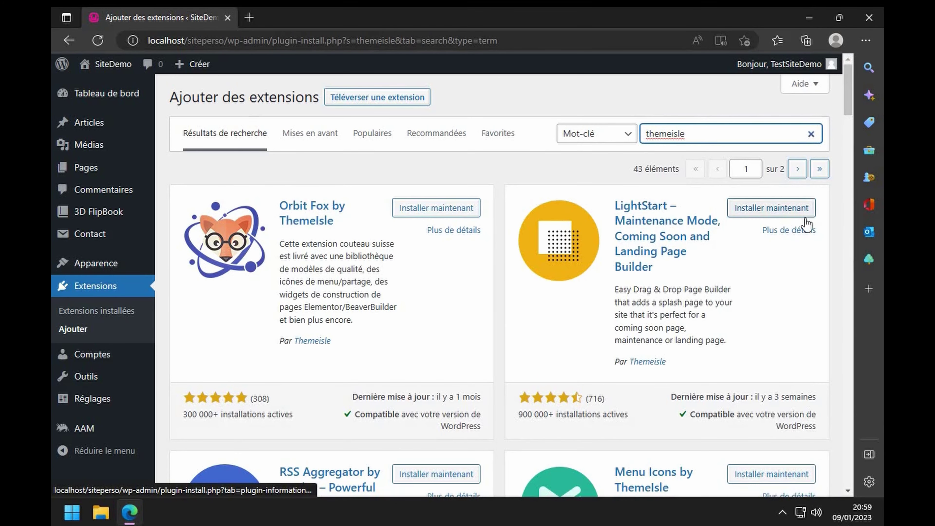
left_click(796, 213)
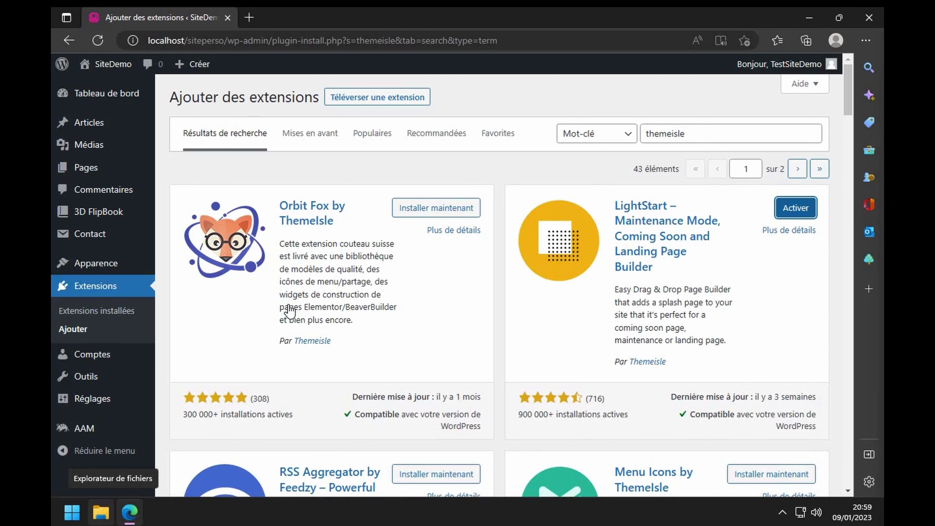
double_click(661, 129)
type("logi")
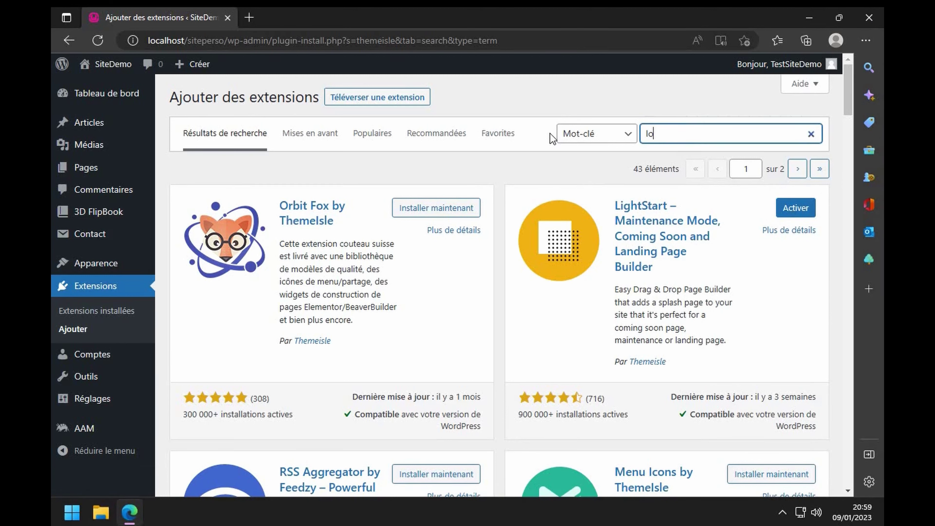
type("n logout")
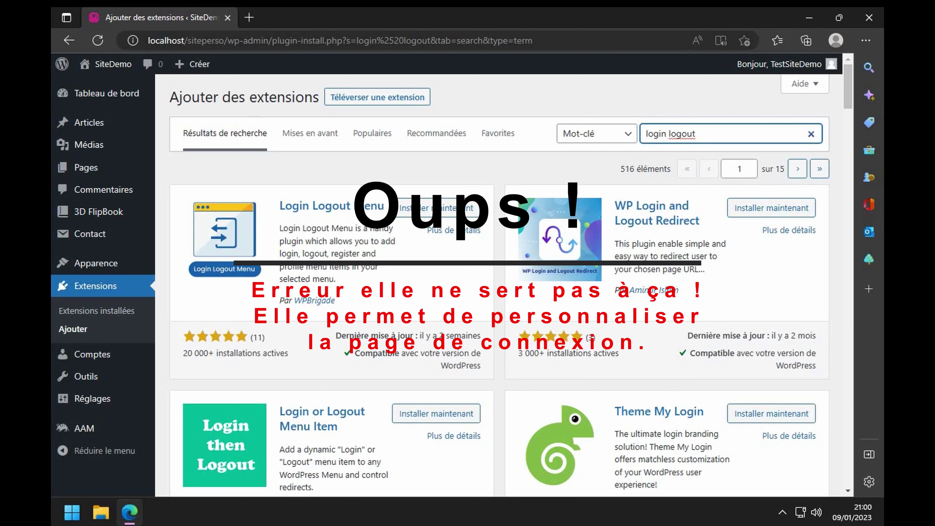
- Install Login or Logout Menu Item from the 'login logout' results
mouse_move(106, 523)
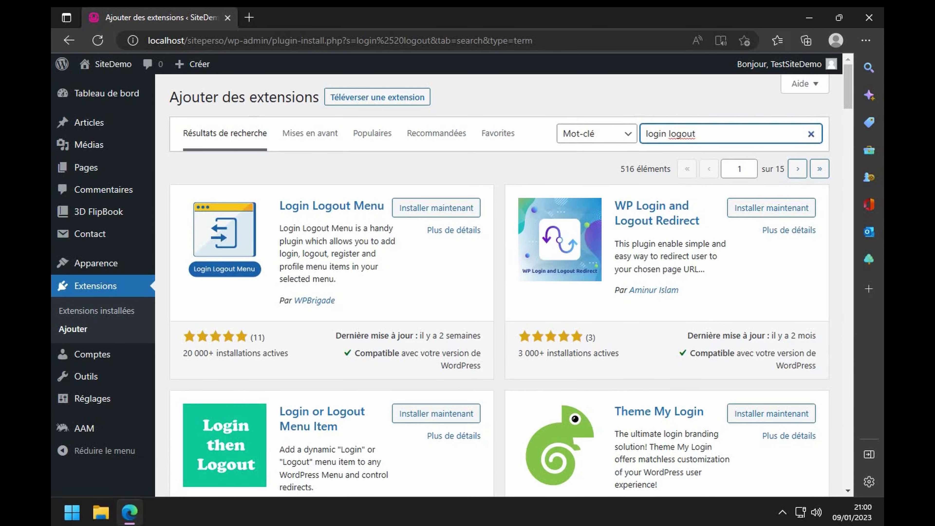
scroll(316, 240, "down", 5)
left_click(418, 148)
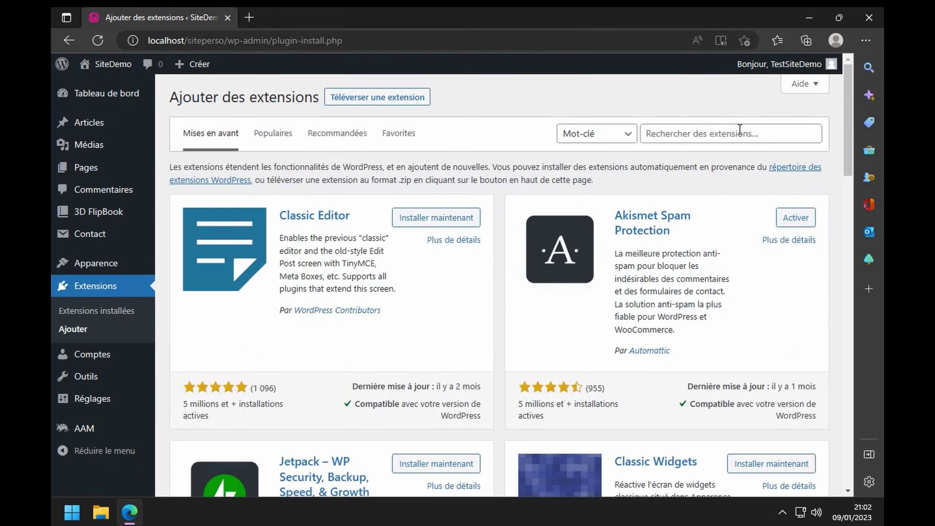
- Search 'loginpress customizing' and install LoginPress | Custom Login Page Customizer
left_click(736, 129)
type("logi")
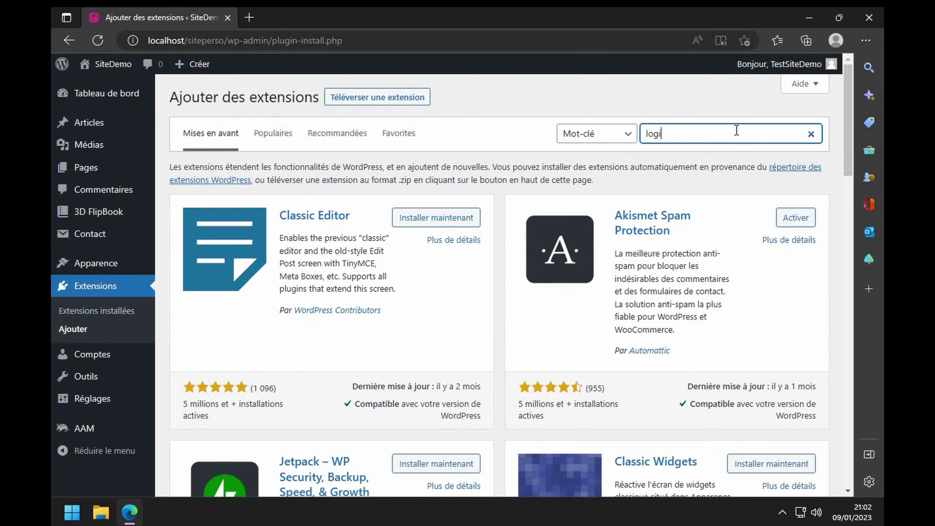
type("npress customi")
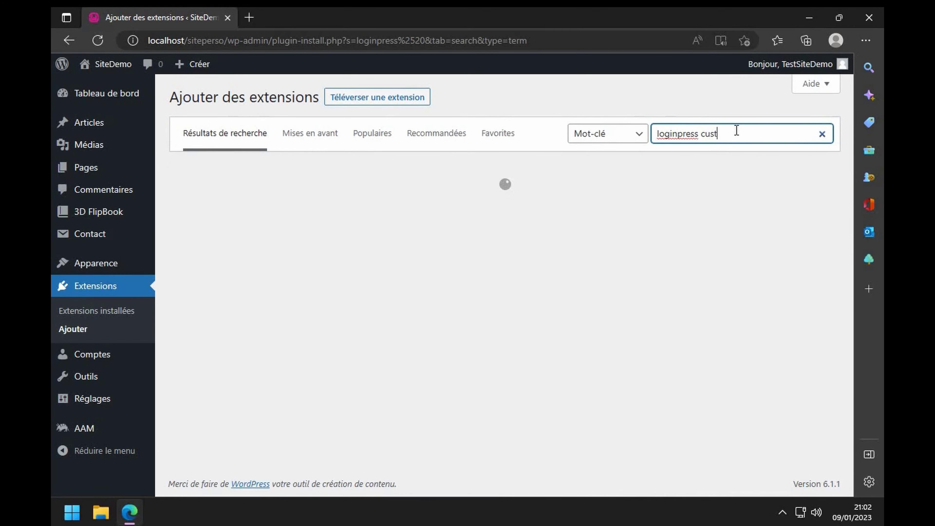
type("zing")
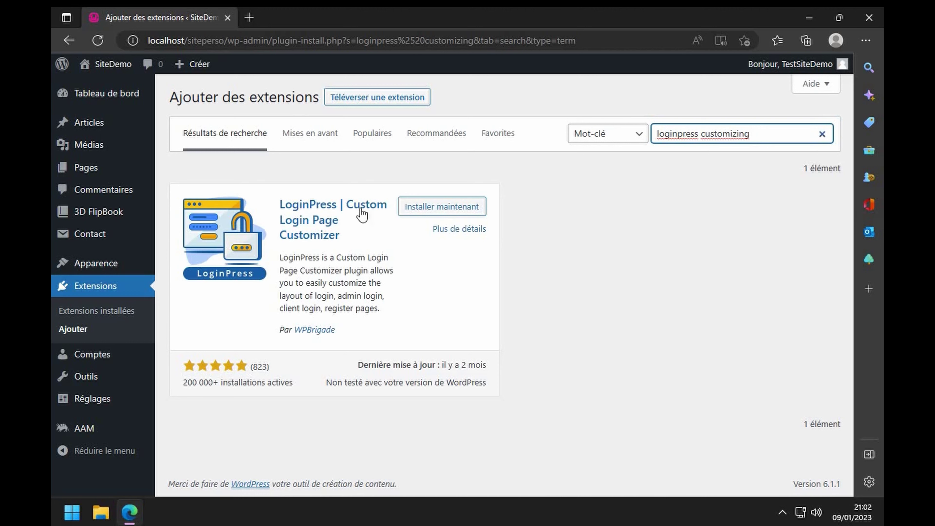
left_click(439, 206)
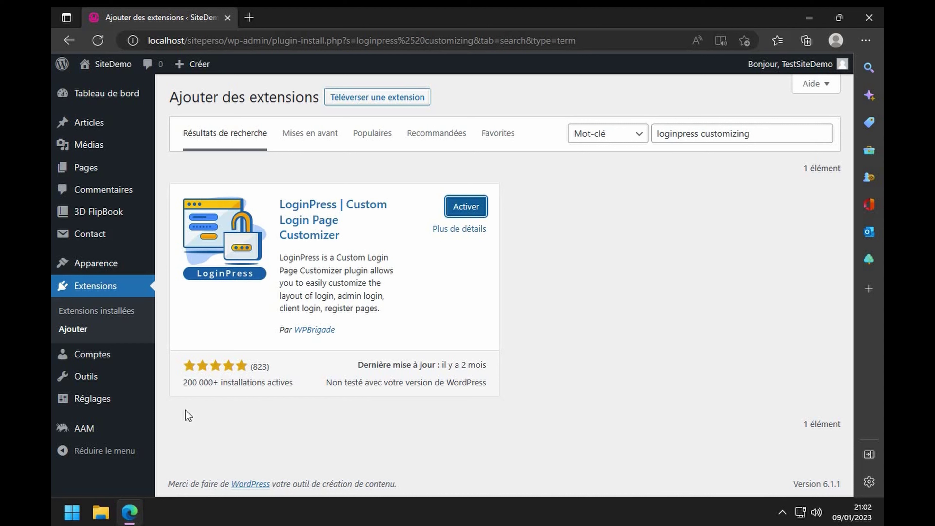
mouse_move(125, 512)
- Search 'newsletter', install and activate the Newsletter plugin, and review the plugin list
left_click_drag(788, 133, 564, 138)
type("newslee")
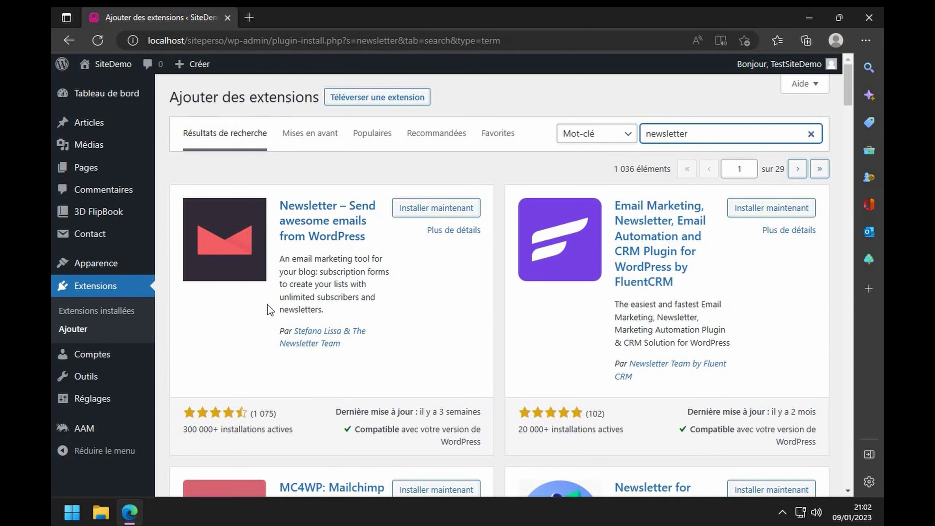
left_click(436, 208)
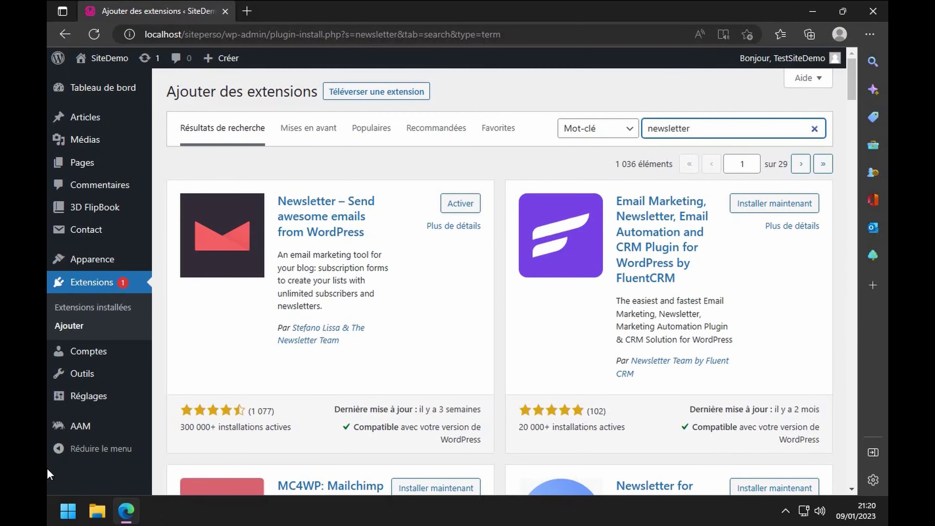
left_click(460, 202)
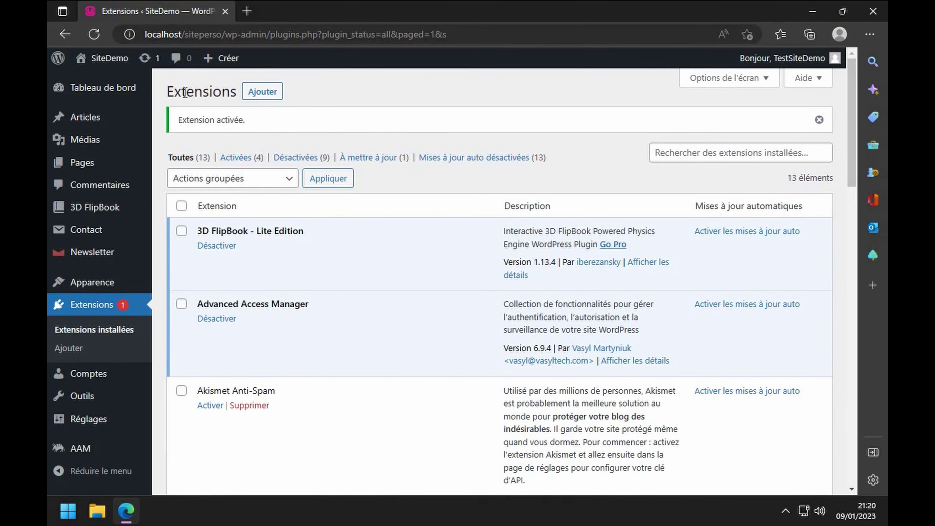
left_click_drag(185, 92, 225, 93)
scroll(317, 326, "down", 10)
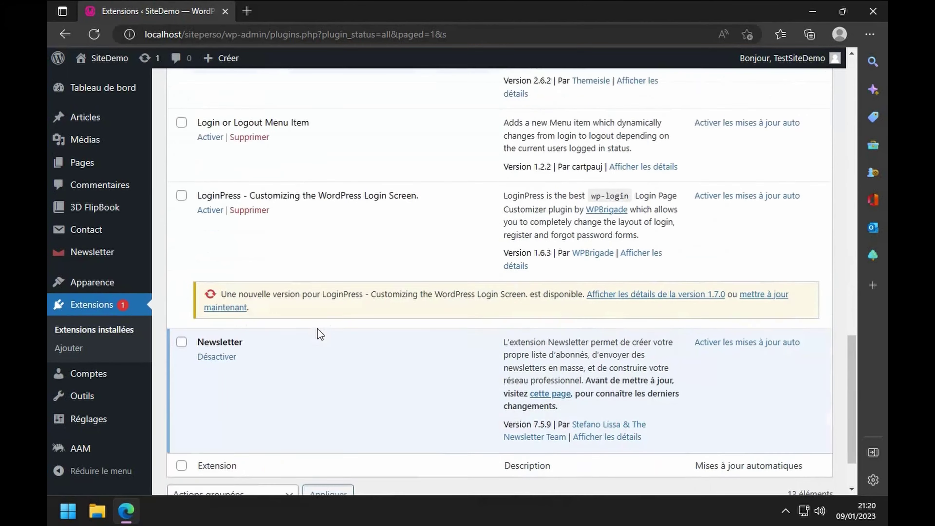
scroll(317, 329, "down", 1)
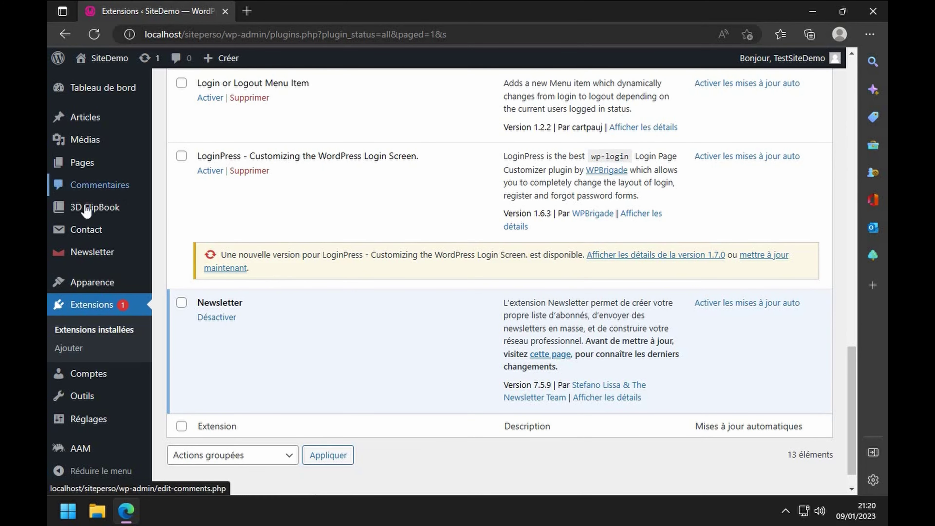
- Download the Addons Manager zip from the Newsletter Modules page
left_click(87, 253)
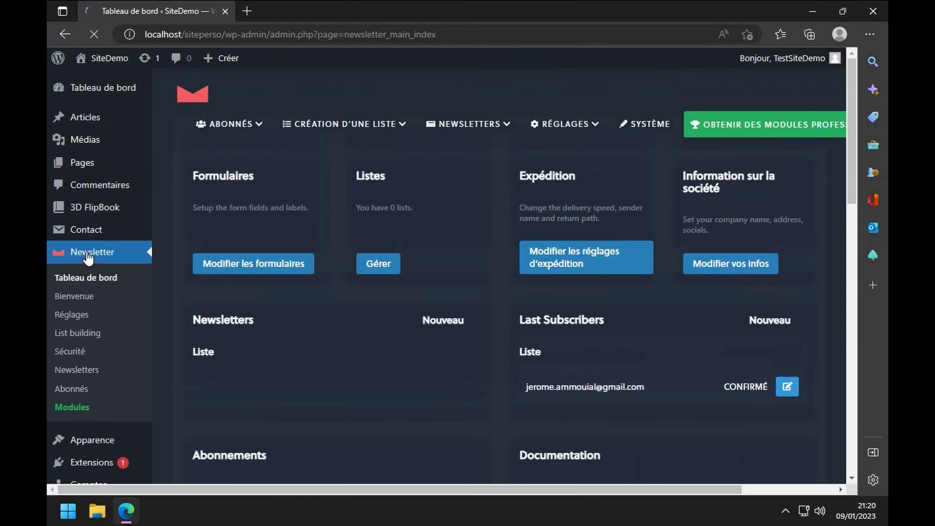
scroll(328, 236, "down", 2)
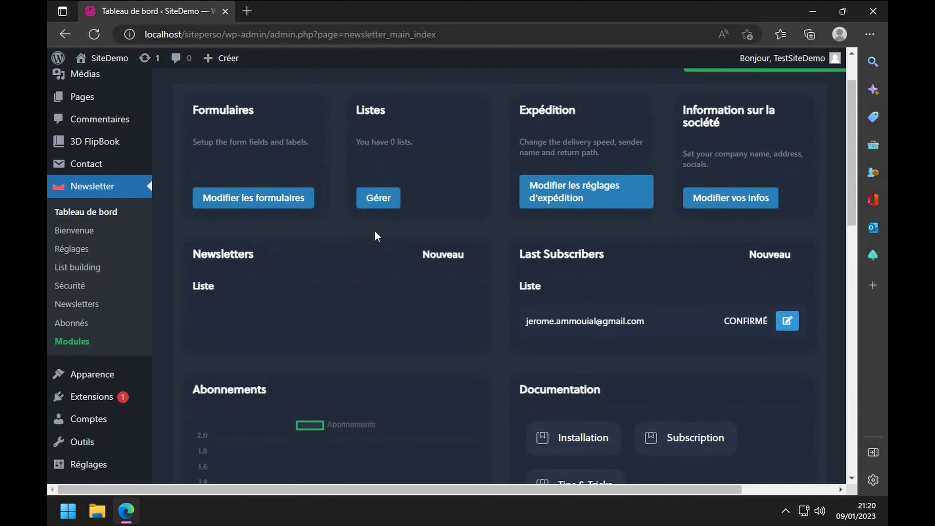
left_click(72, 341)
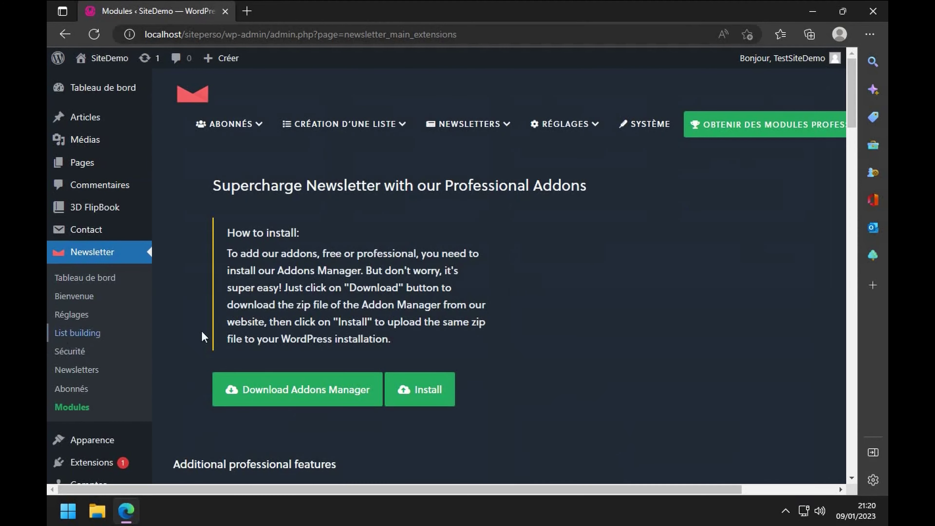
left_click(323, 396)
- Upload, install and activate newsletter-extensions-1.1.8.zip as a plugin
left_click(426, 389)
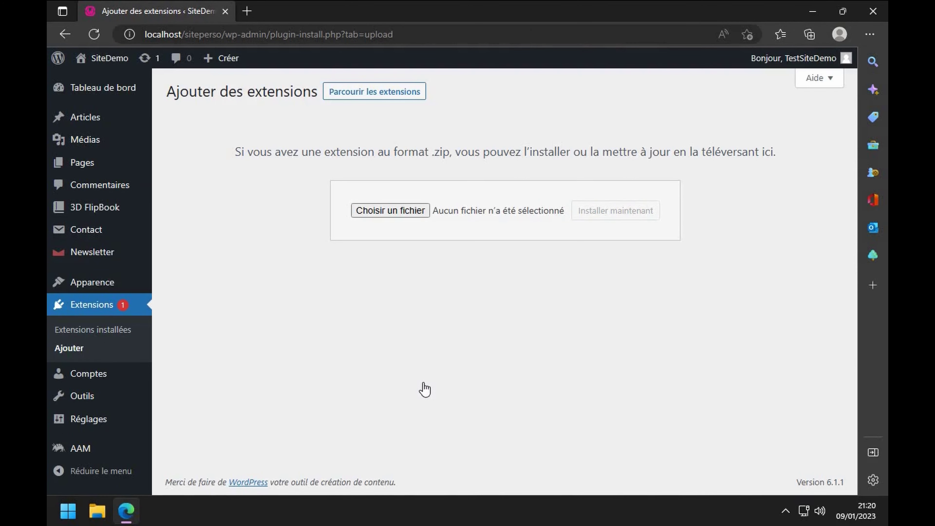
left_click(360, 210)
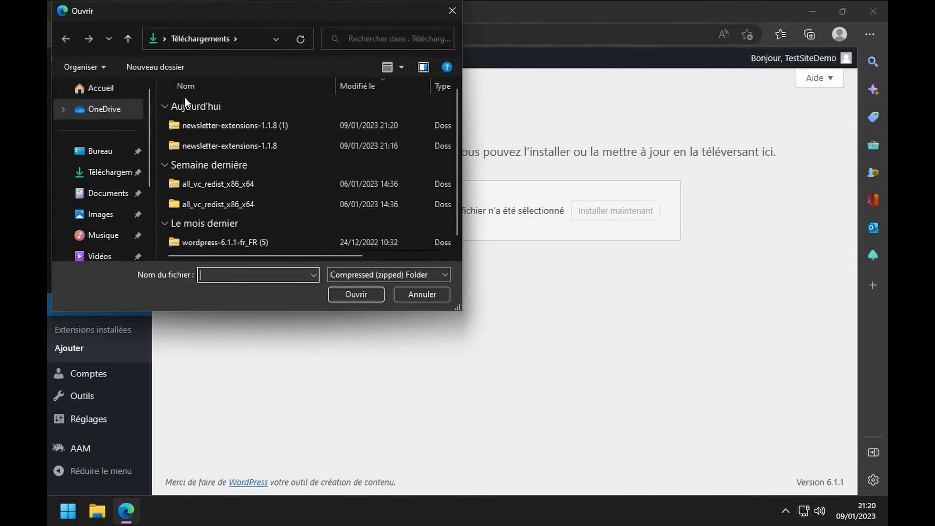
double_click(220, 145)
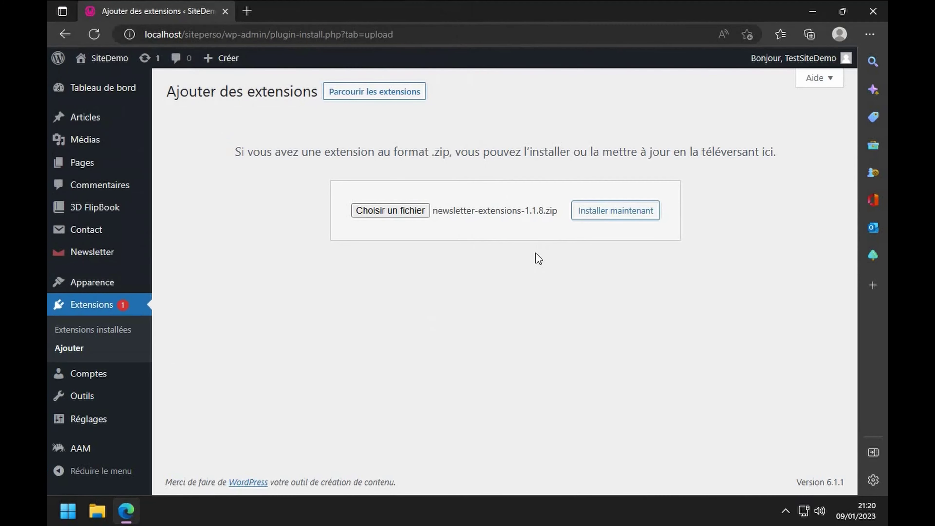
left_click(598, 217)
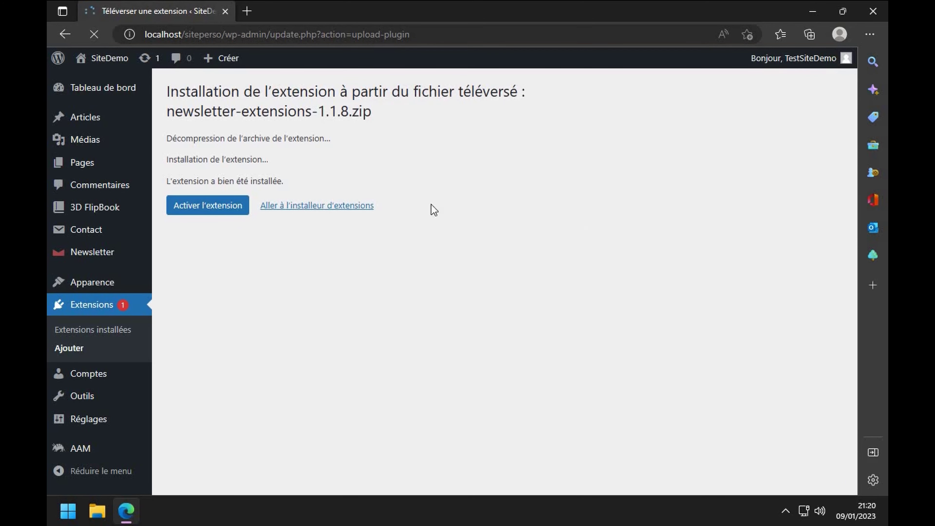
left_click(202, 203)
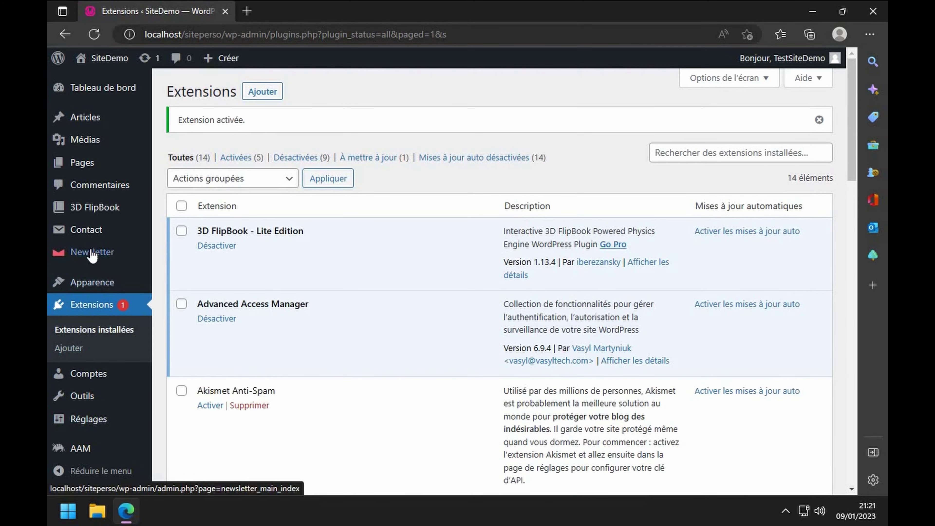
- Open Newsletter's Addons manager and fill the free-account field with an autofilled e-mail
left_click(104, 252)
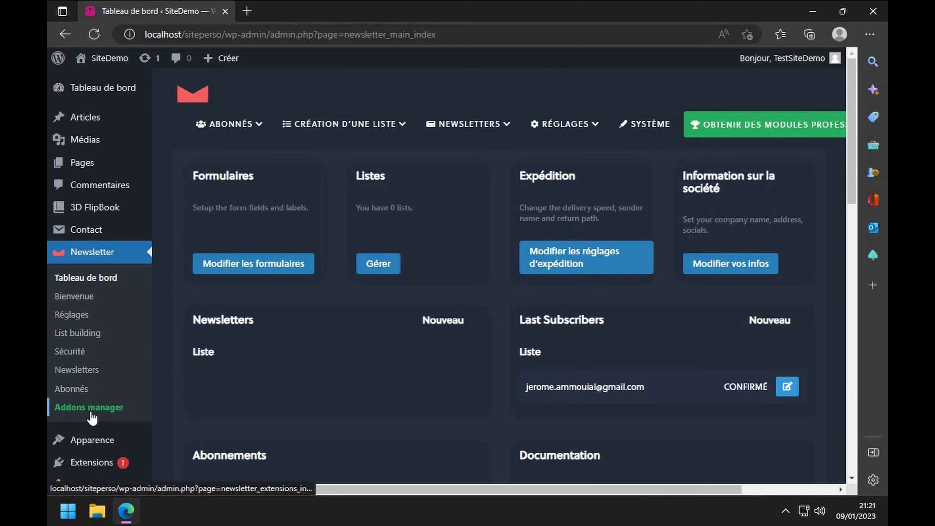
left_click(90, 409)
scroll(375, 387, "down", 3)
scroll(374, 386, "down", 3)
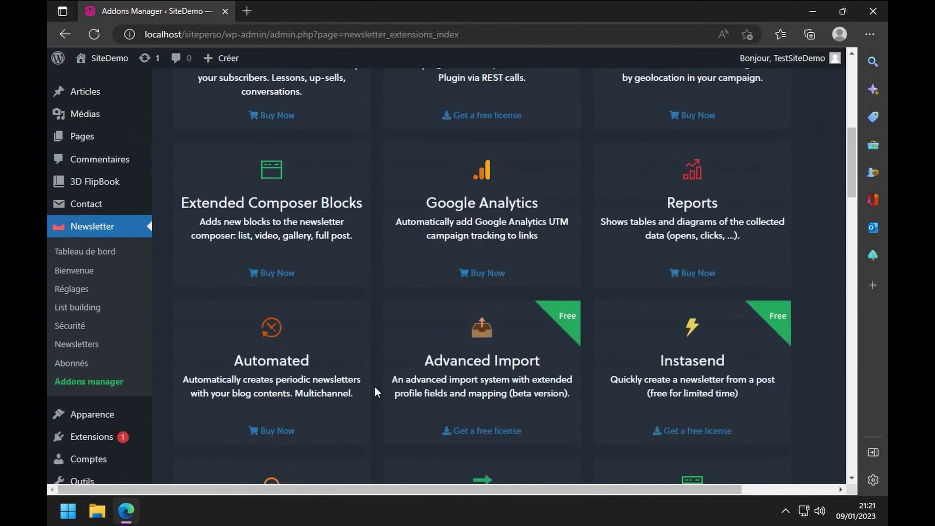
scroll(374, 386, "up", 10)
left_click(309, 303)
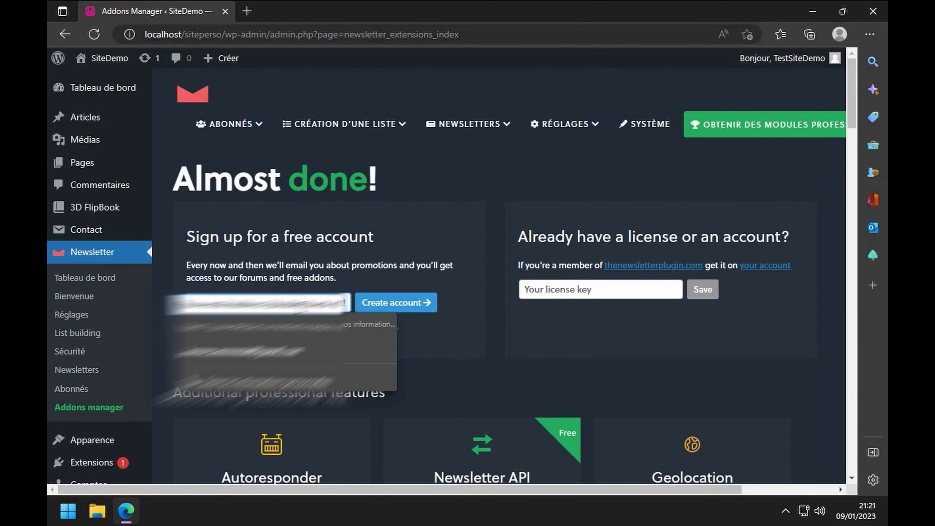
left_click(258, 363)
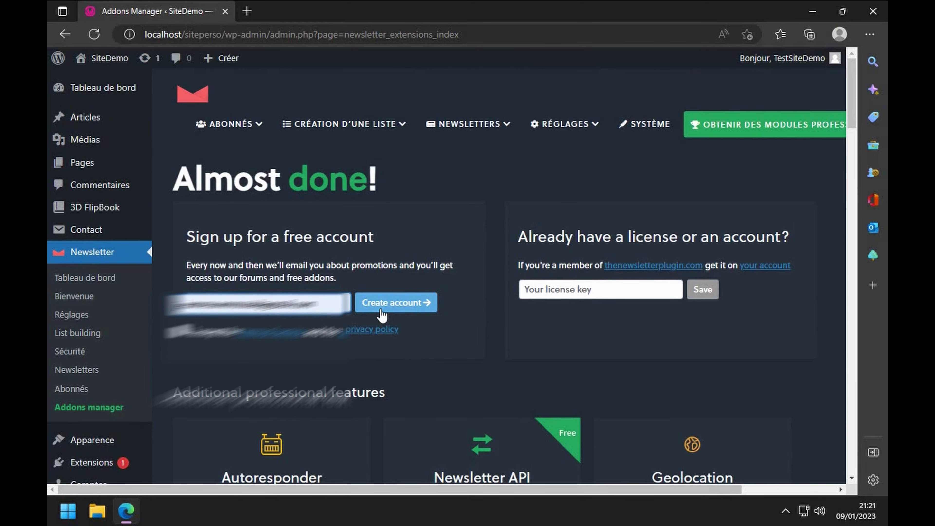
- Browse the free and paid add-ons list, then return to the Extensions page
scroll(342, 325, "down", 15)
scroll(341, 324, "down", 10)
scroll(342, 325, "up", 10)
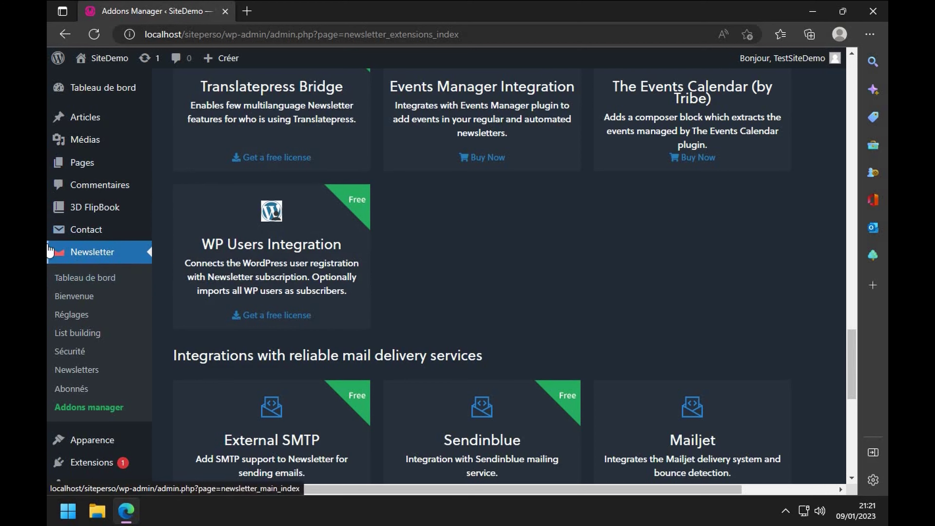
left_click(89, 464)
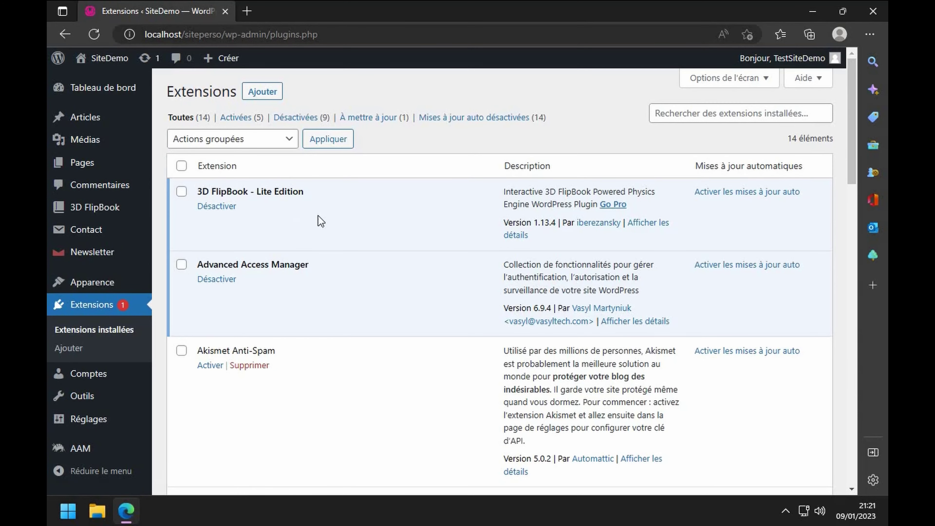
- Search 'paid memberships', correcting the typo, and install Paid Memberships Pro
left_click(263, 94)
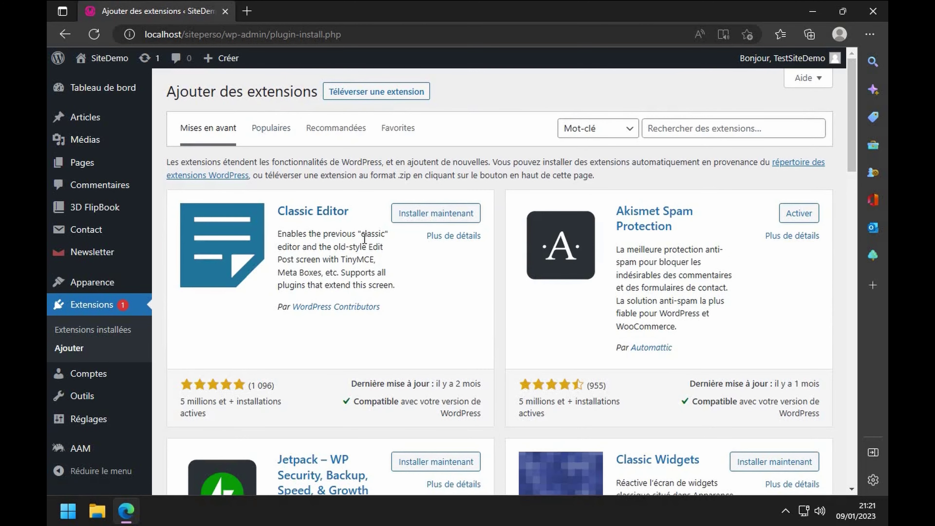
left_click(691, 130)
type("pa")
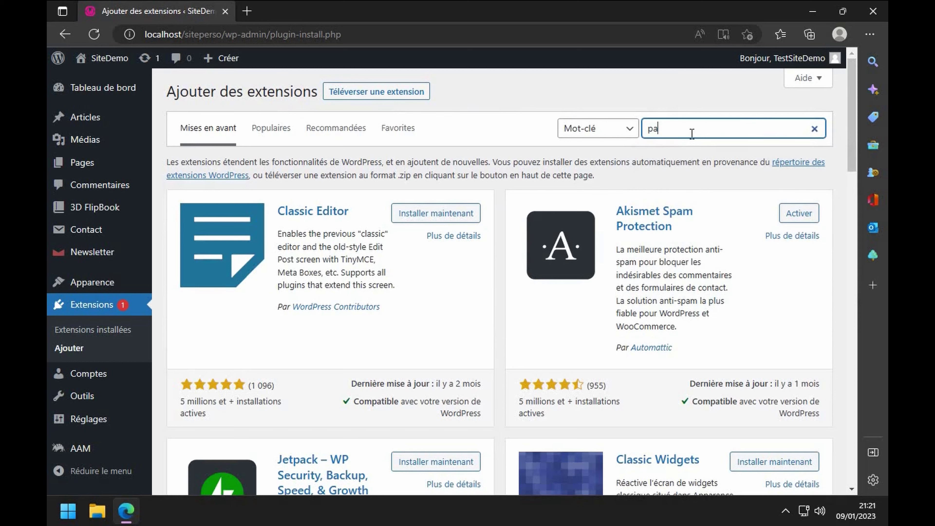
type("id members")
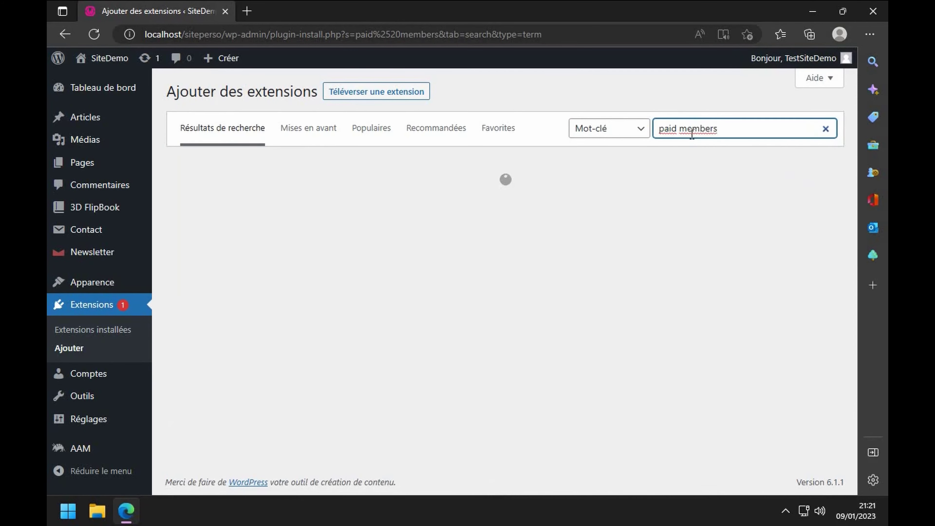
type("ships")
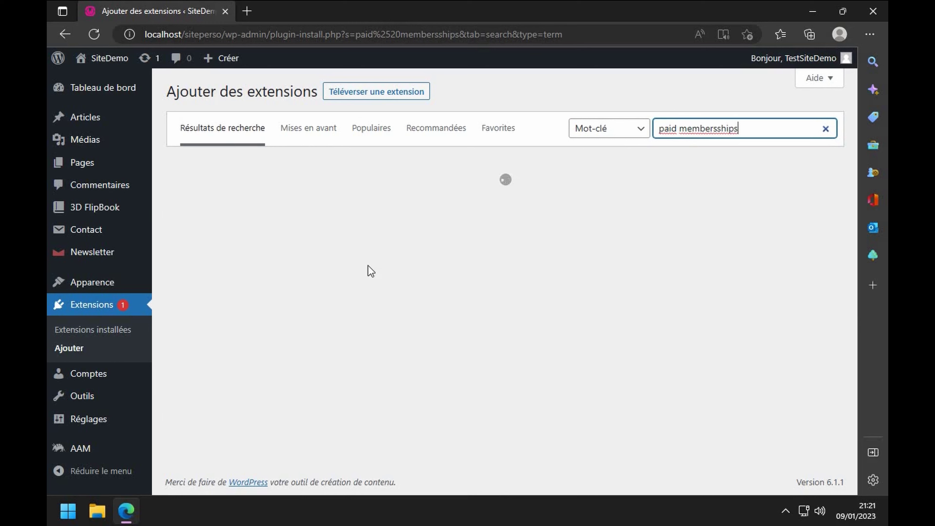
left_click(721, 128)
key("BackSpace")
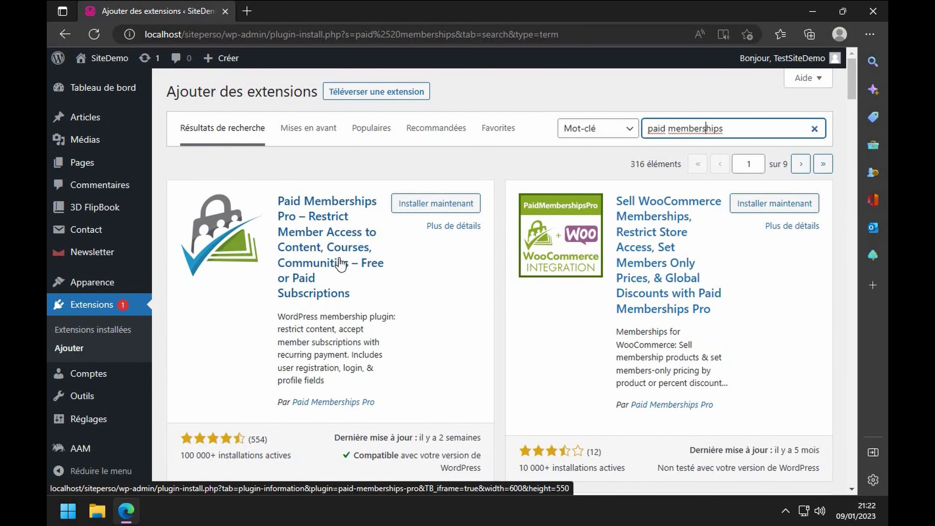
left_click(411, 208)
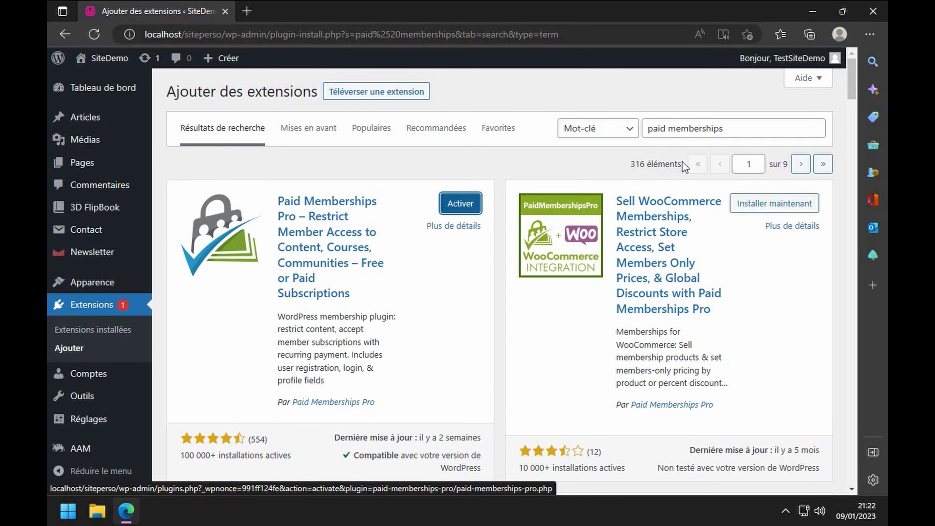
left_click_drag(733, 129, 495, 135)
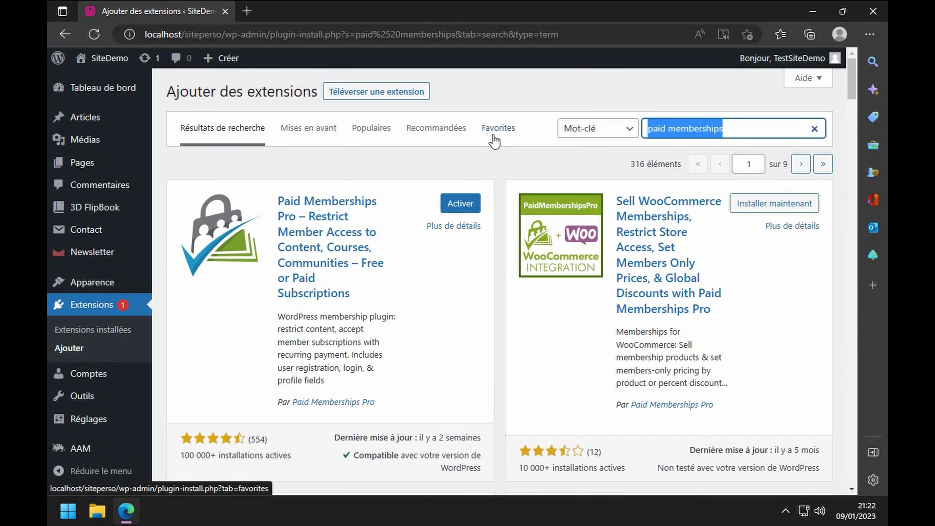
- Search 're-add' and install Re-add text underline and justify
type("re-")
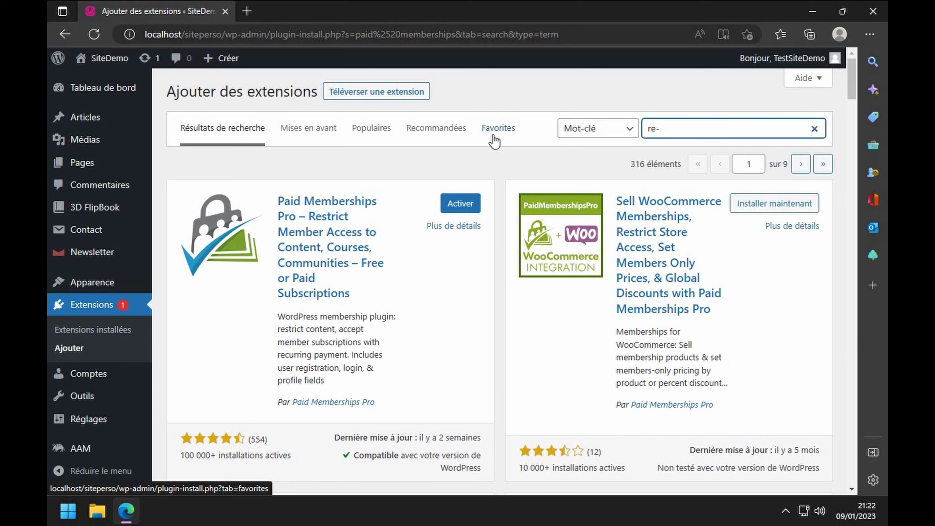
type("add")
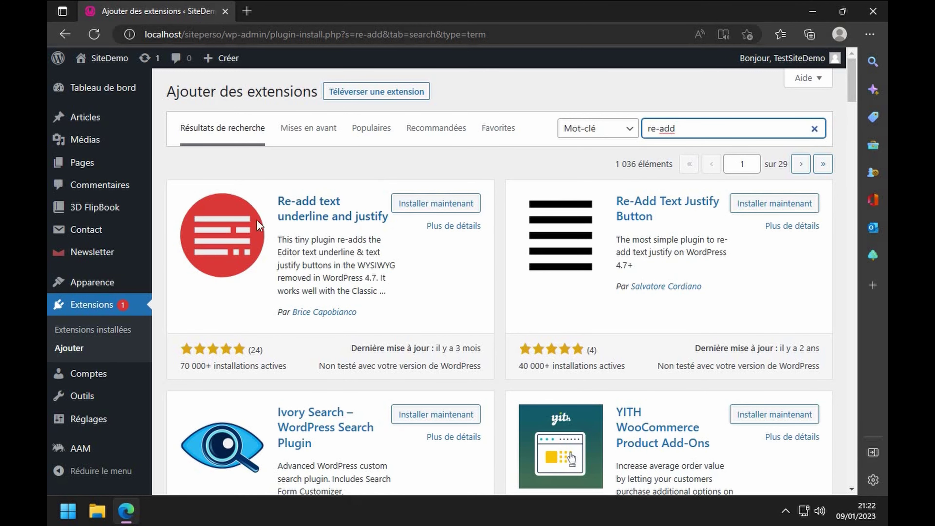
left_click(438, 210)
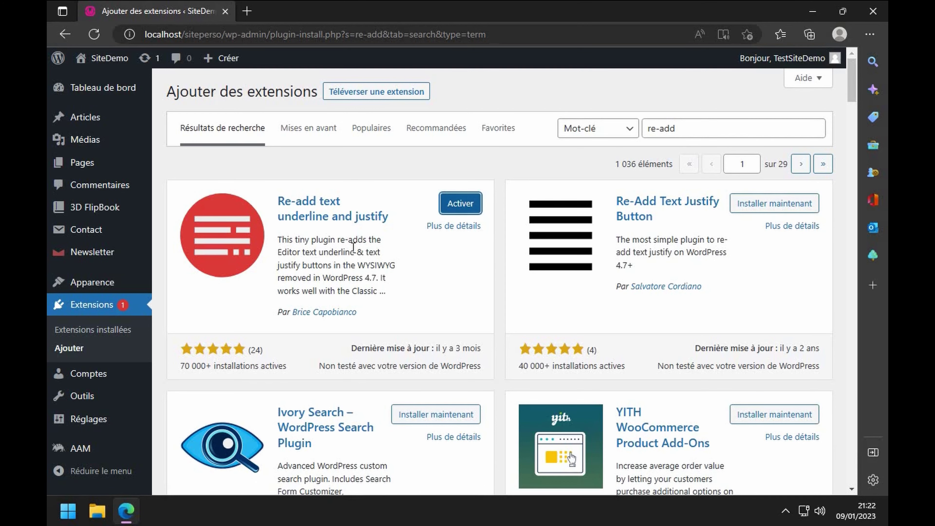
left_click(719, 131)
key("ctrl+a")
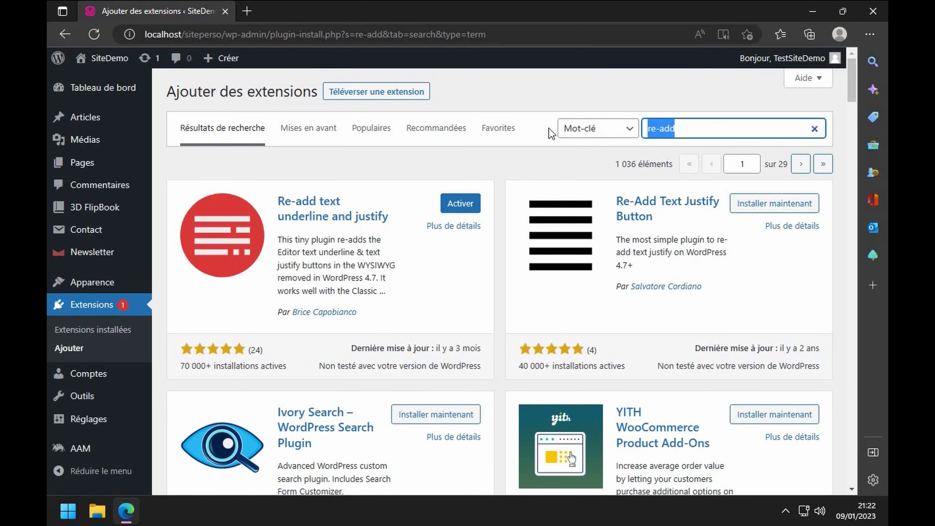
- Search 'remplisseur de formulaire', find no results, then search 'maximum.software' instead
type("remplisseur de formulaire")
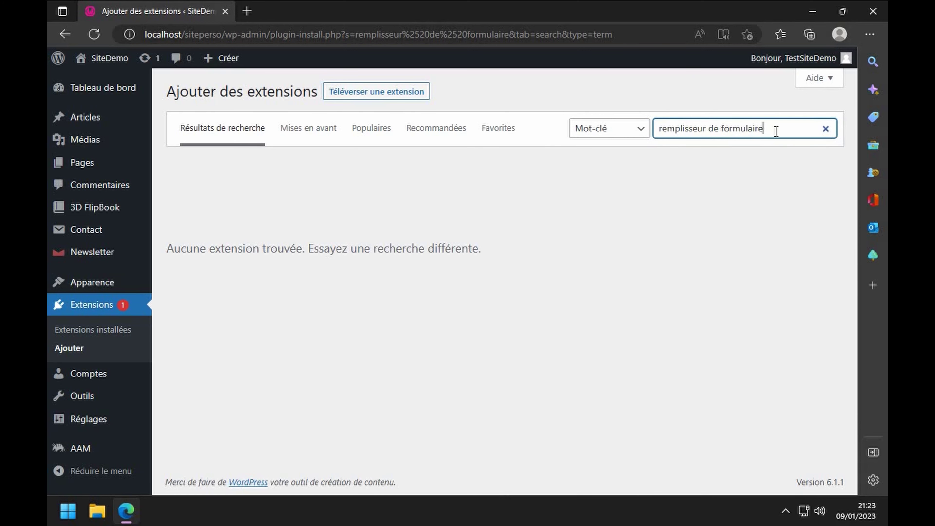
left_click_drag(774, 129, 634, 134)
type("ma")
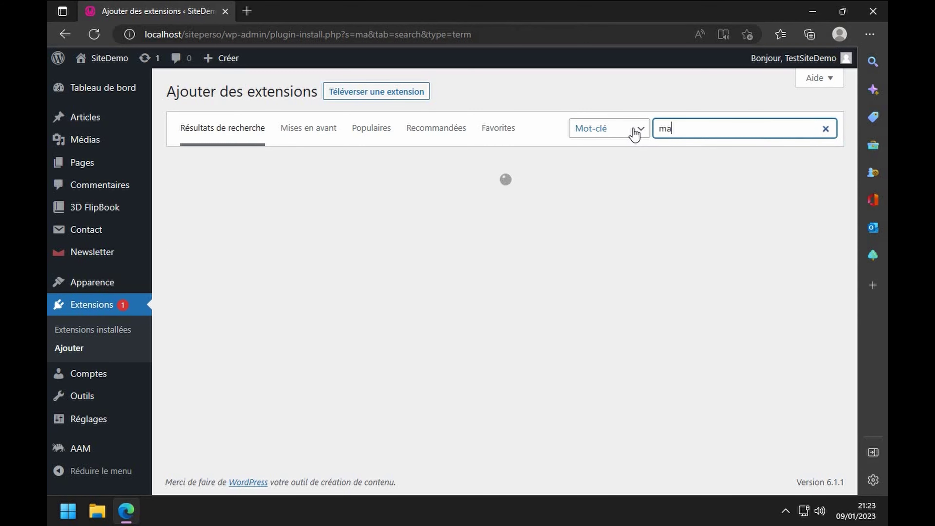
type("ximum")
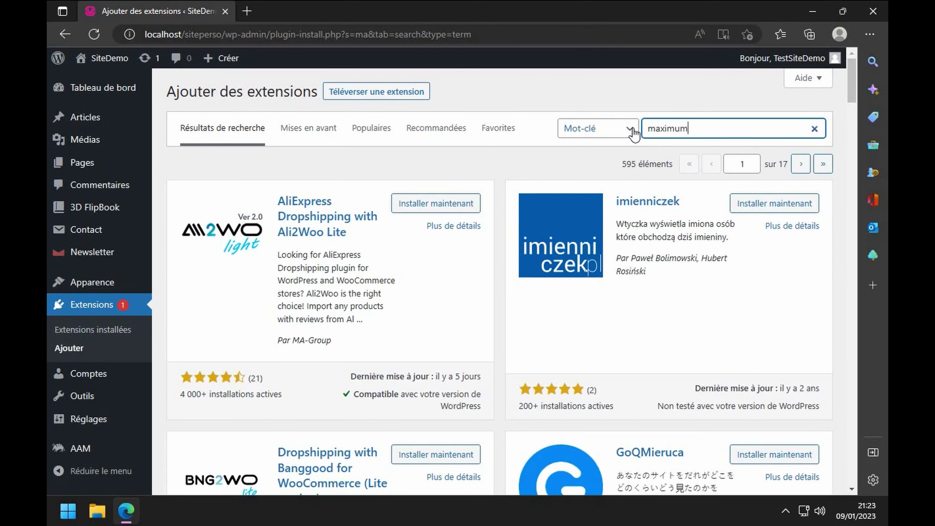
type(".so")
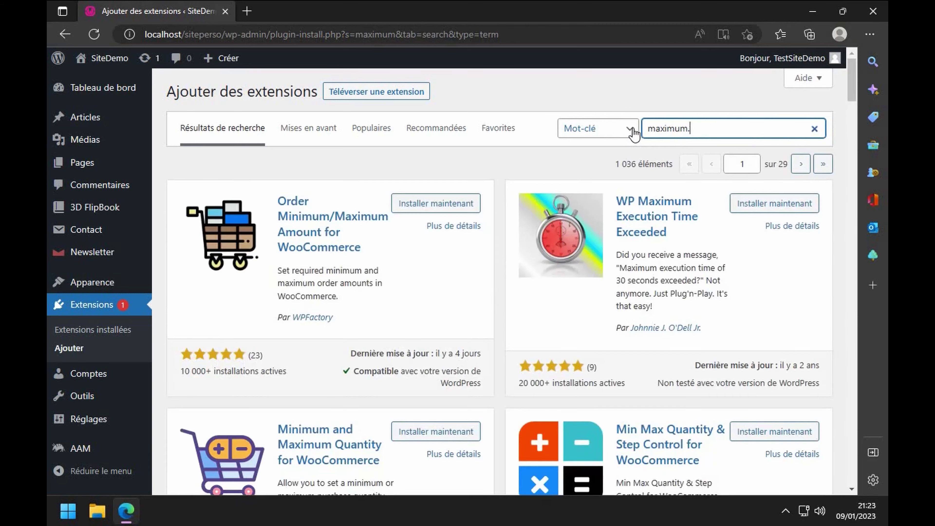
type("ftware")
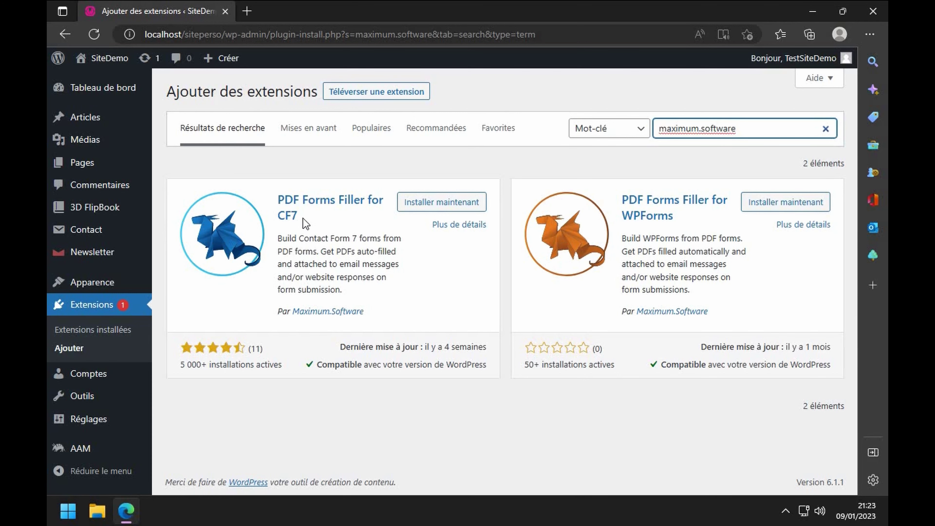
- Install PDF Forms Filler for CF7 by Maximum.Software from the 'maximum.software' search results
left_click(438, 212)
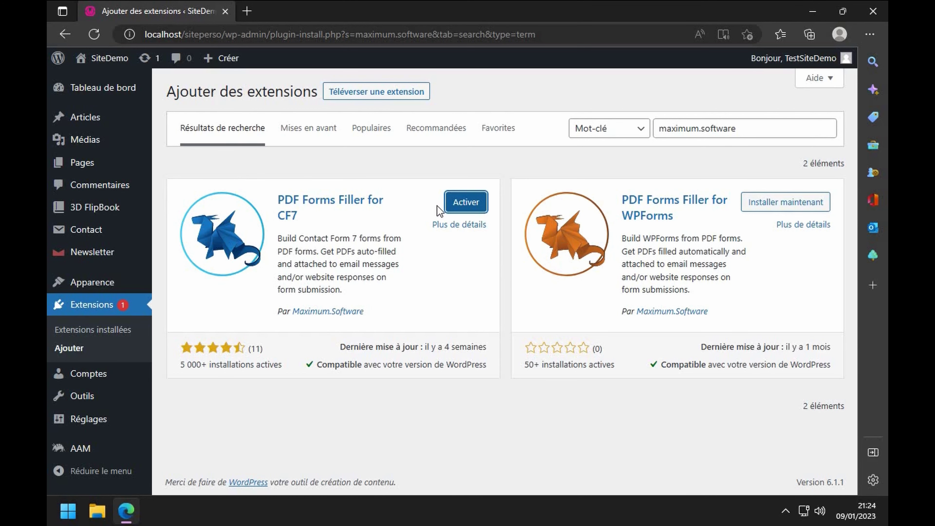
- Search for 'rise blocks' and install Rise Blocks – A Complete Gutenberg Page Builder
left_click_drag(747, 128, 576, 132)
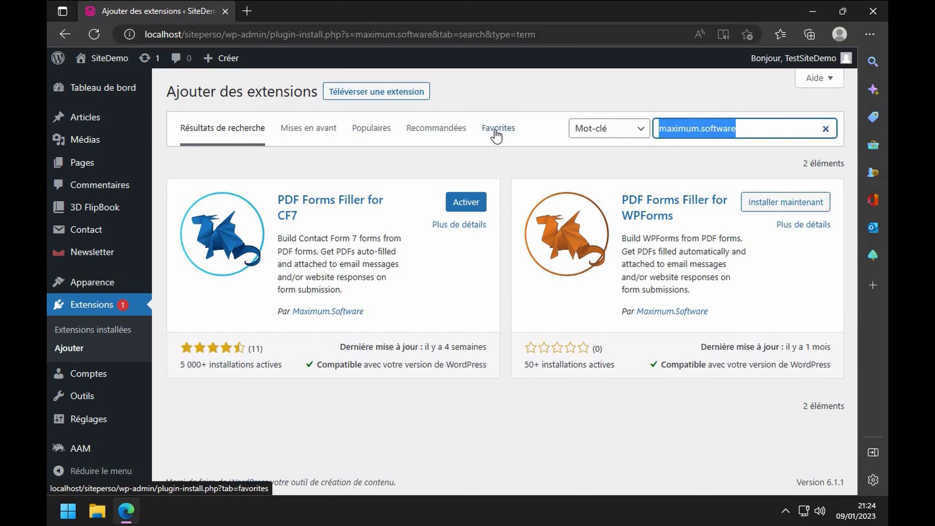
type("rise")
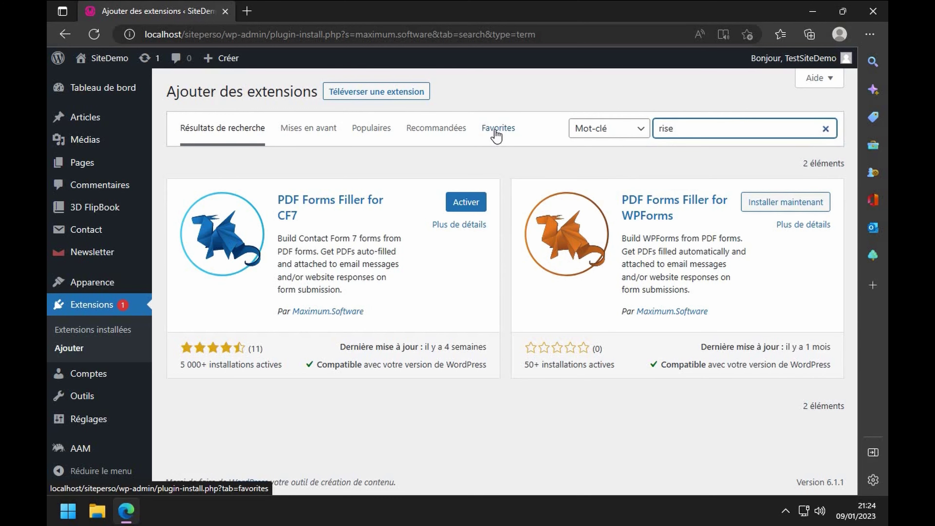
type(" blocks")
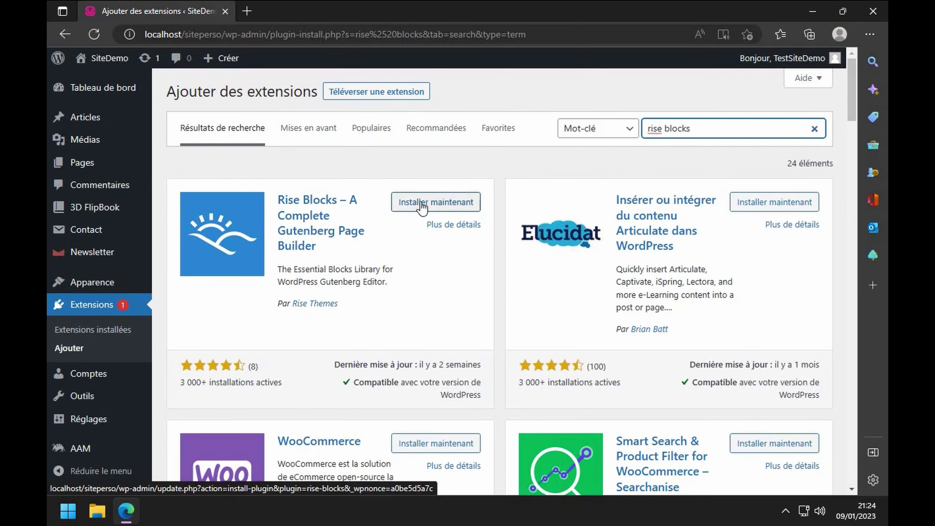
left_click(421, 203)
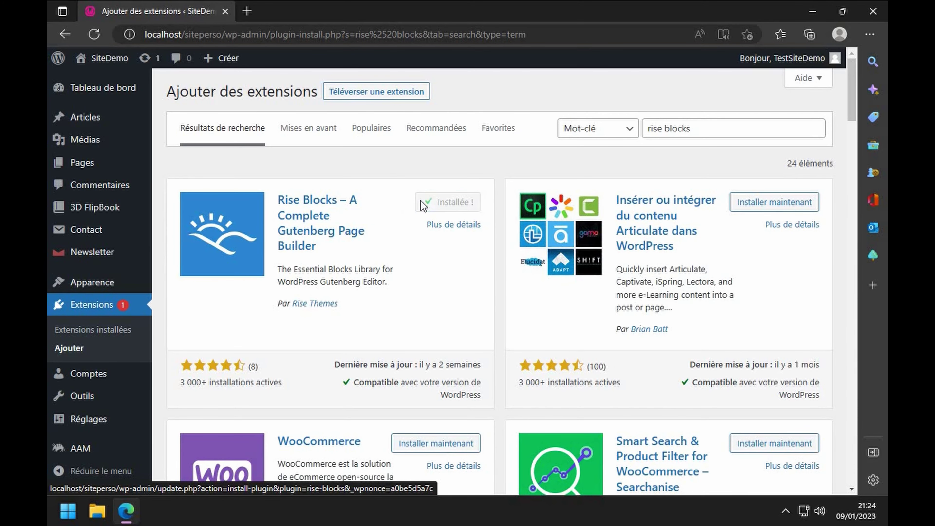
left_click_drag(705, 129, 509, 123)
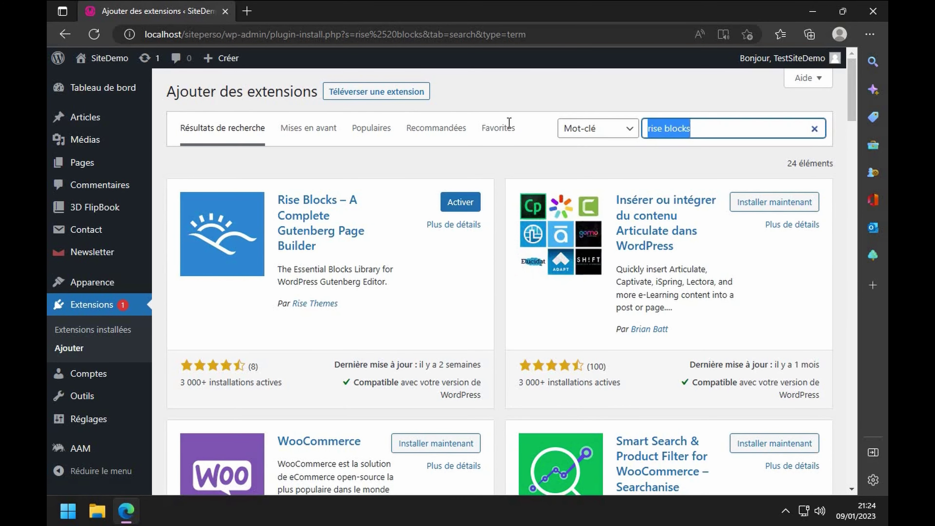
- Search 'user switching' and install User Switching, retrying from its details view after the first attempt fails
type("user ")
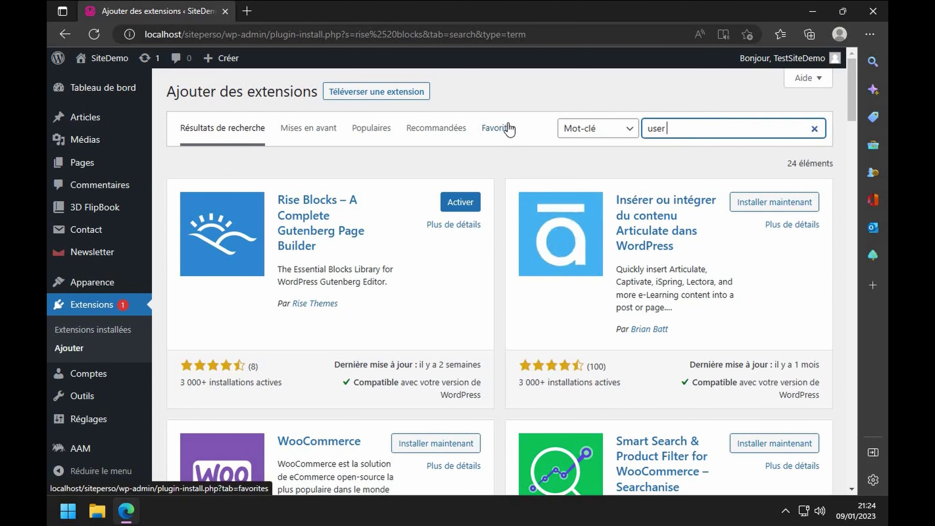
type("switching")
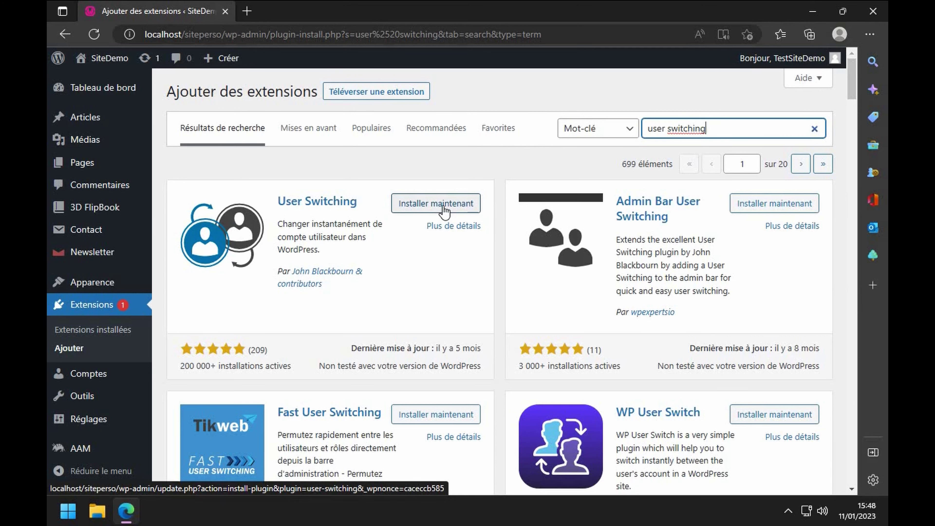
left_click(444, 206)
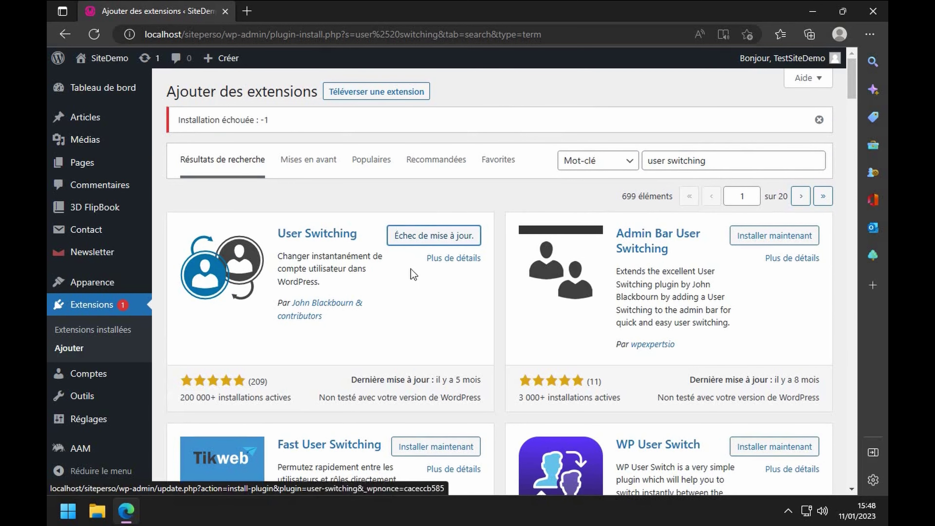
left_click(433, 240)
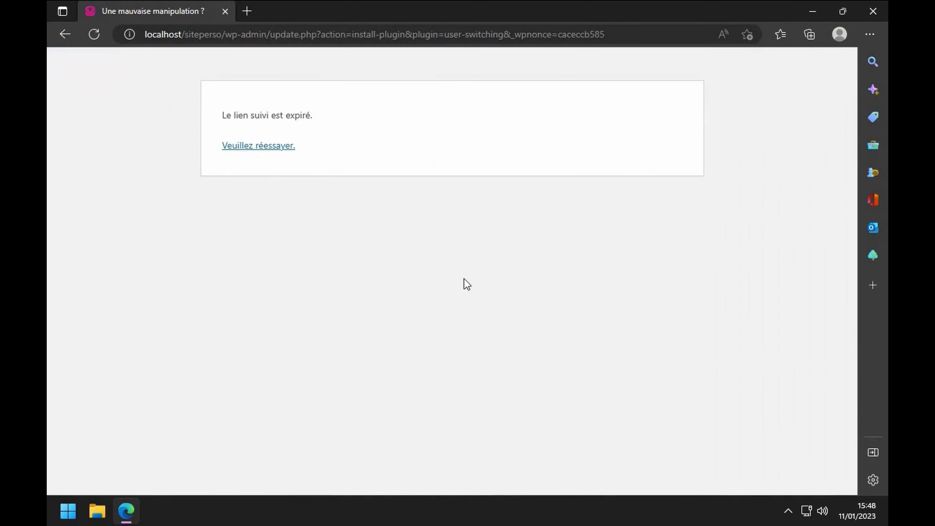
left_click(263, 146)
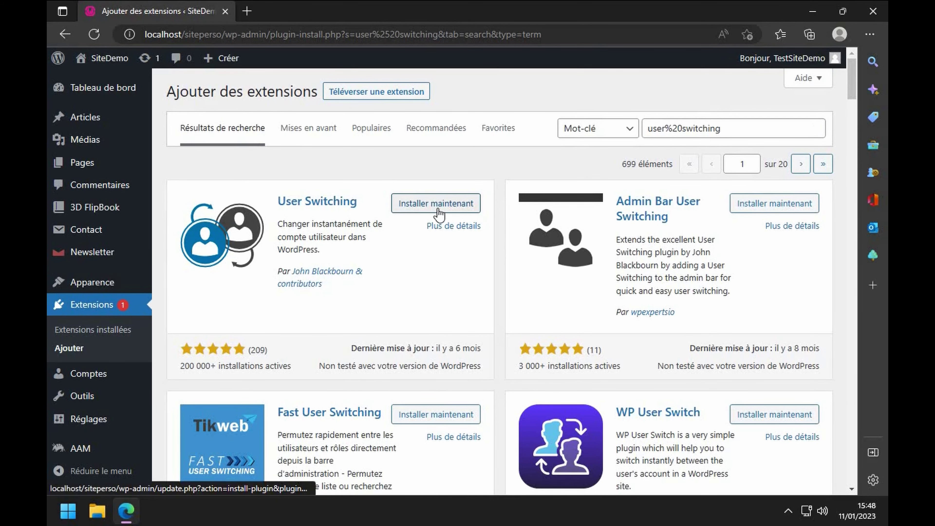
left_click(332, 202)
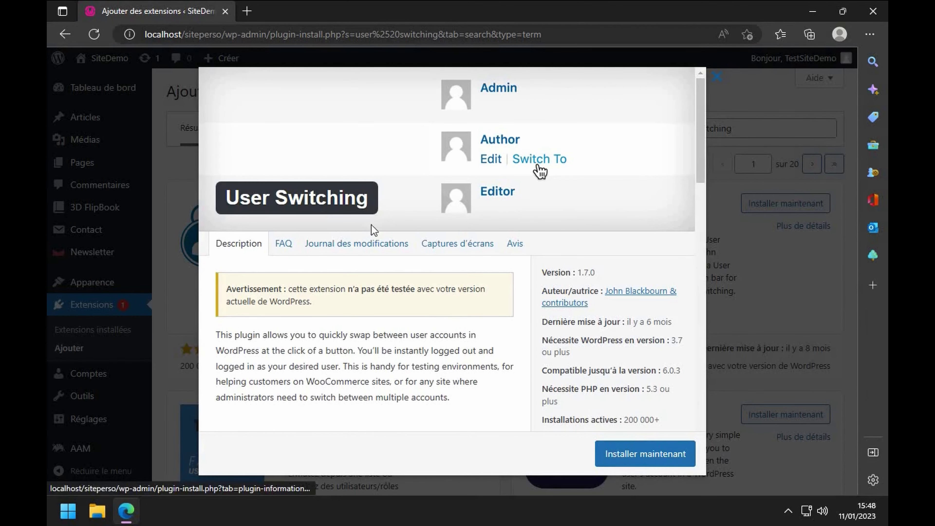
left_click(641, 465)
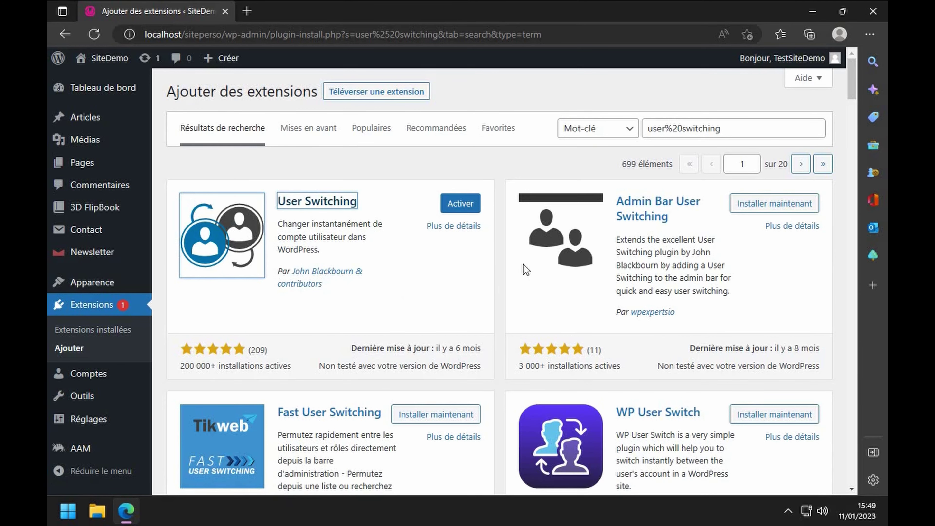
triple_click(714, 129)
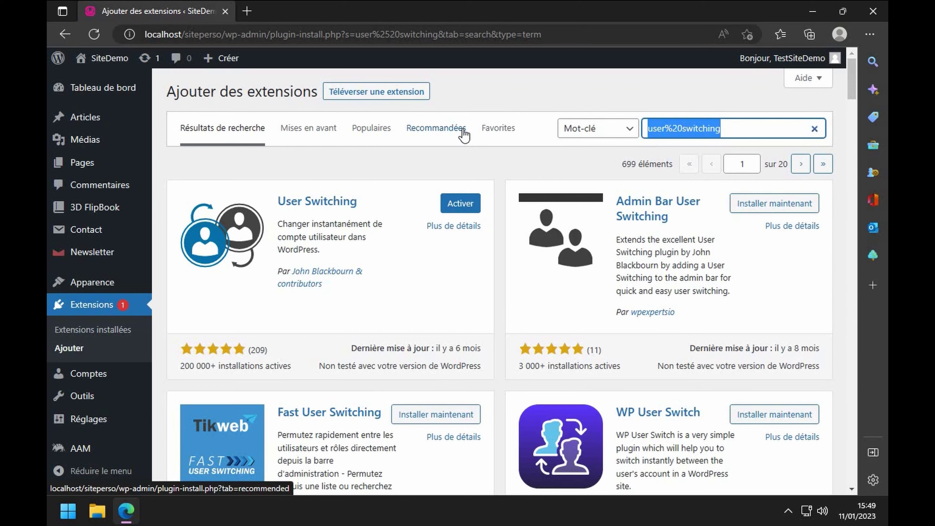
- Search for 'wordfence' and install Wordfence Security
type("word")
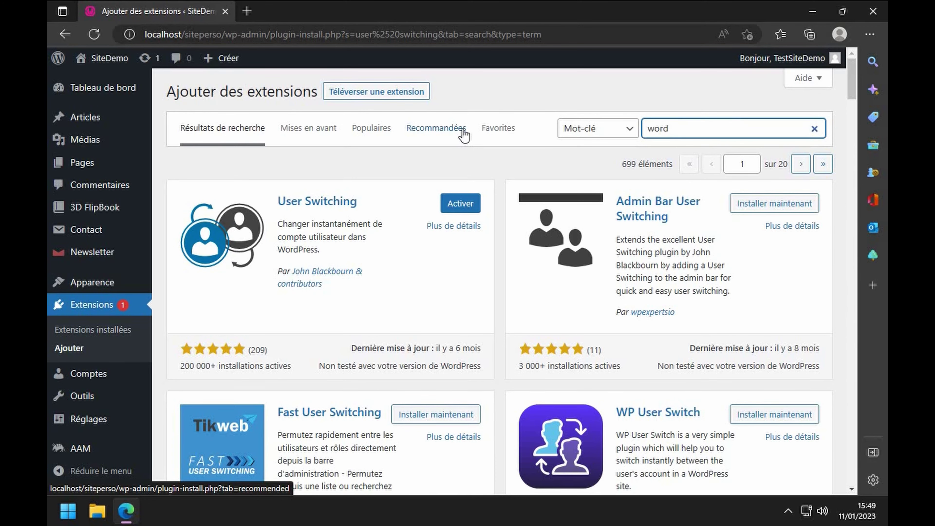
type("fe")
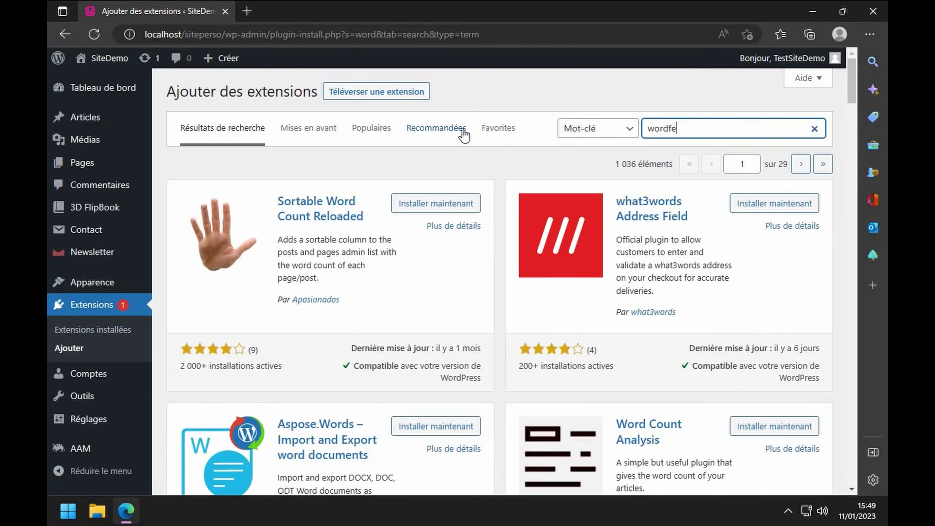
type("nce")
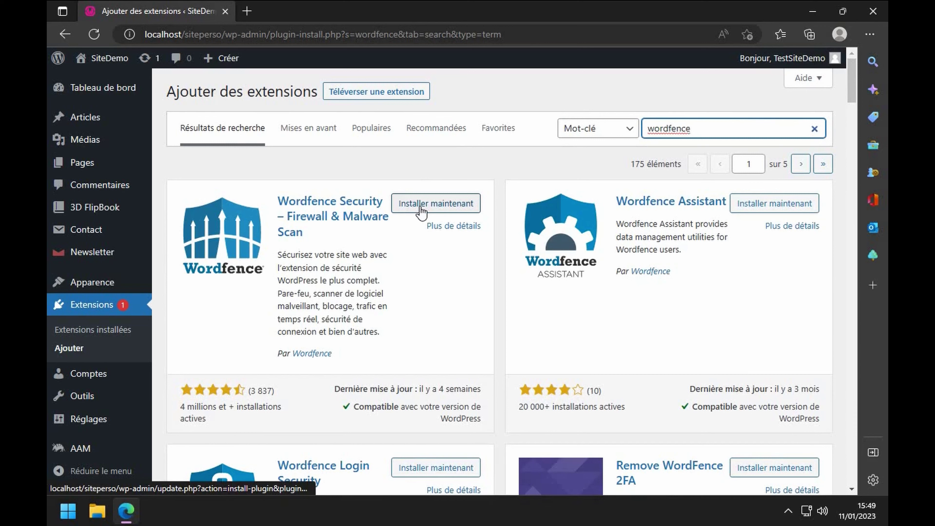
left_click(420, 208)
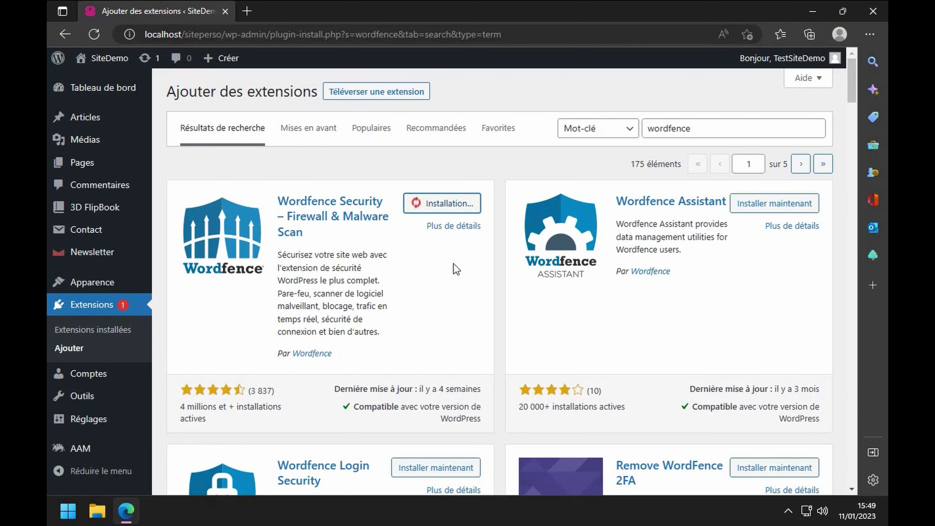
left_click_drag(720, 127, 565, 135)
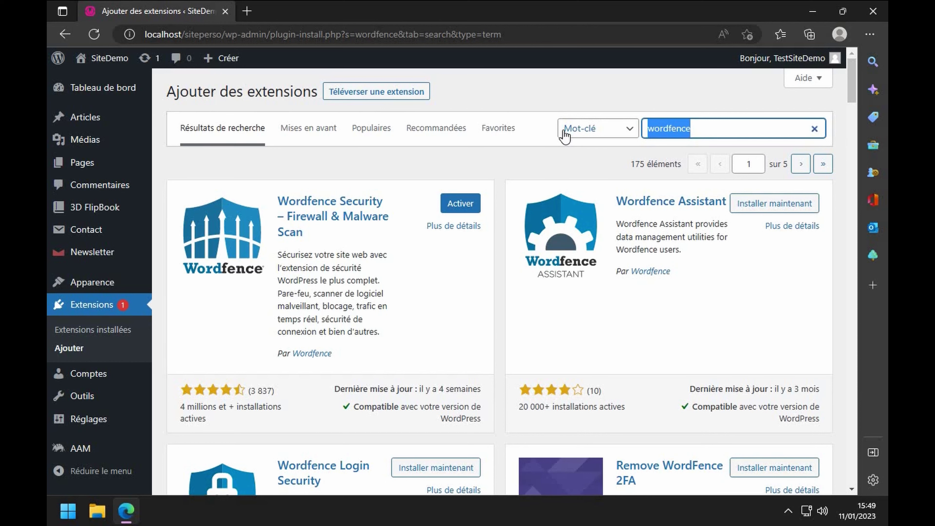
- Search for 'wp file manager' and install File Manager
type("wp file manager")
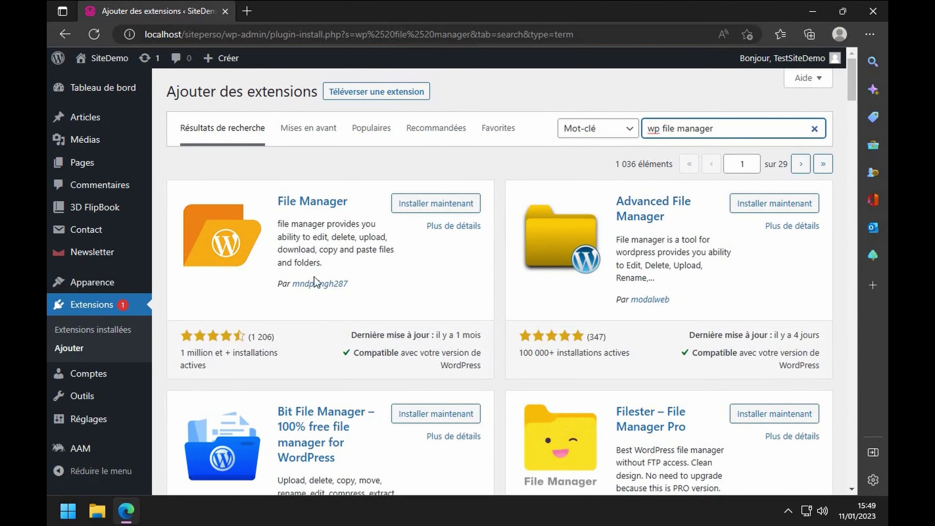
left_click(432, 203)
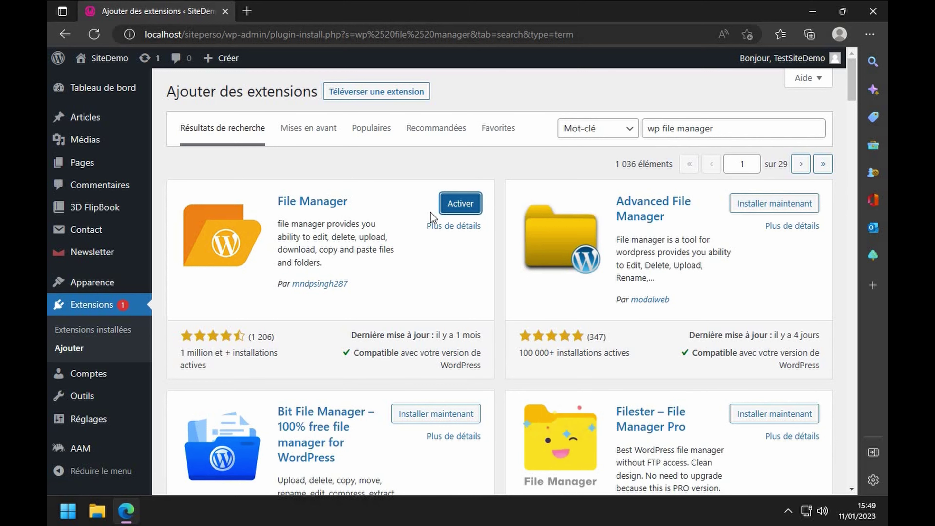
left_click_drag(718, 128, 630, 128)
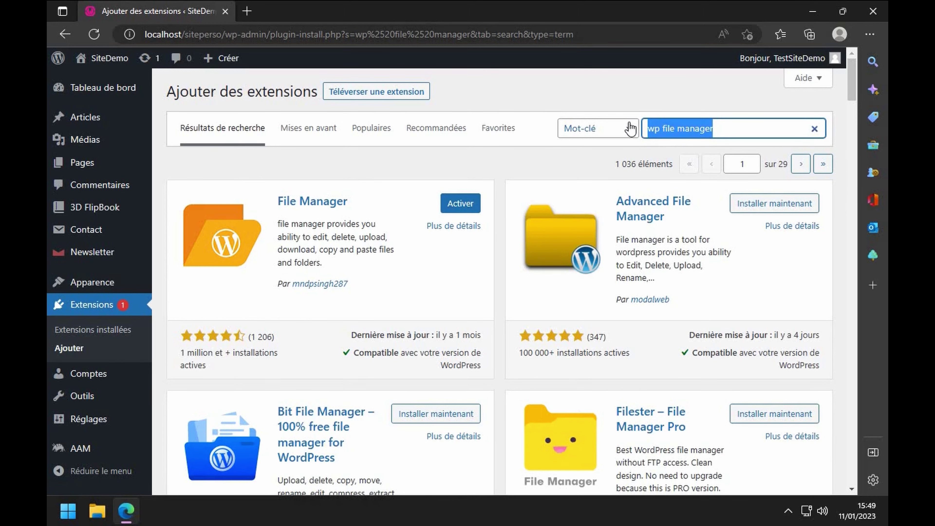
- Search for 'wp mail smtp', fixing a typo, and install WP Mail SMTP
type("wp mail ssmtp")
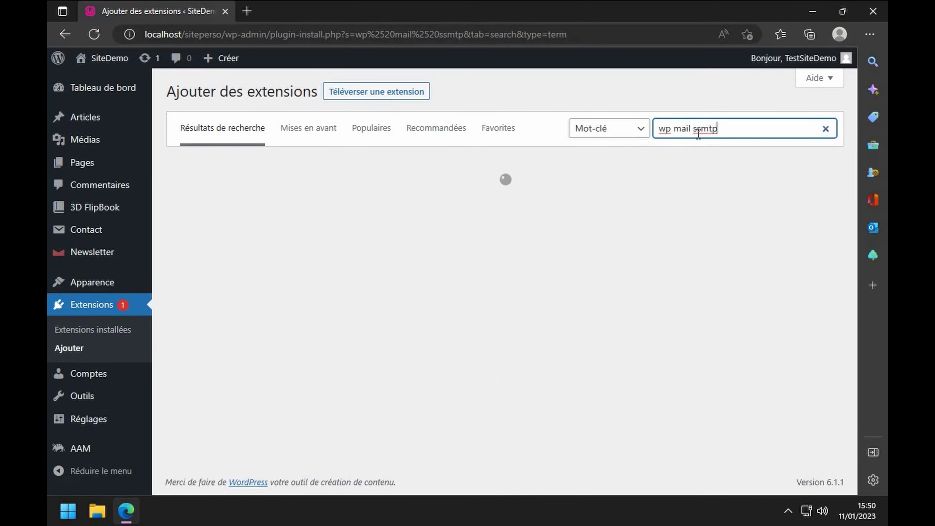
key("BackSpace")
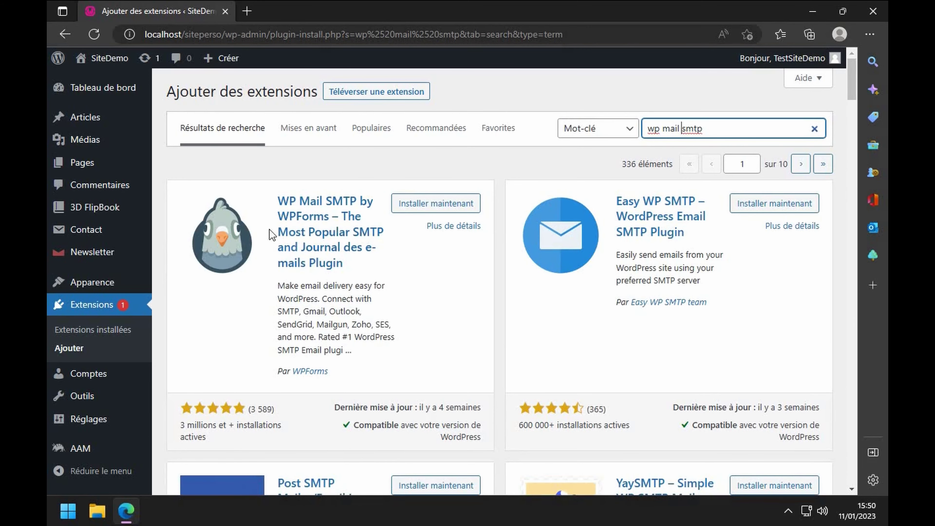
left_click(408, 205)
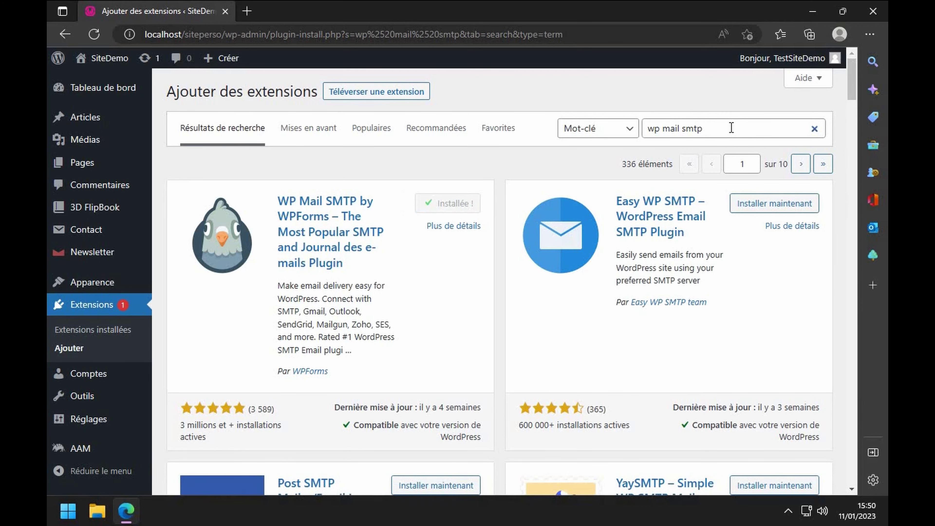
- Search for 'wp rollback', install WP Rollback, and go to the installed plugins list
left_click_drag(703, 128, 601, 130)
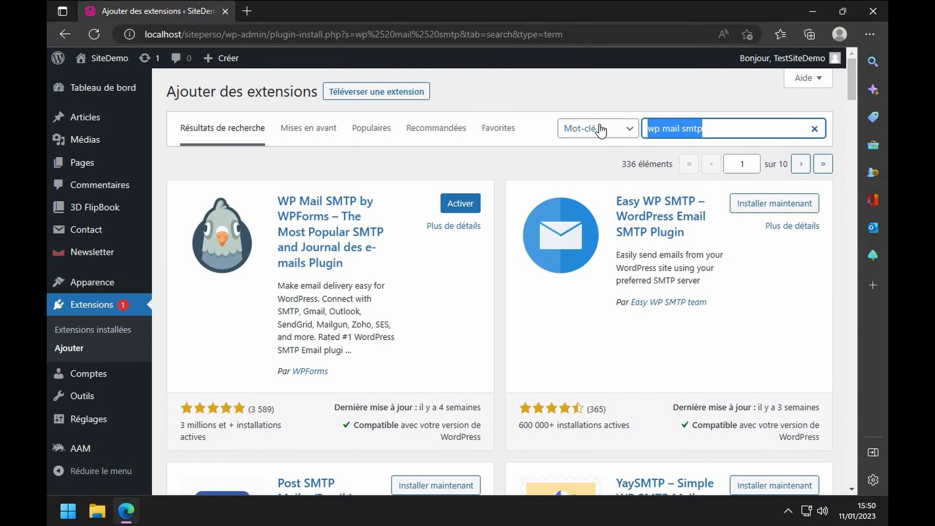
type("wp rollback")
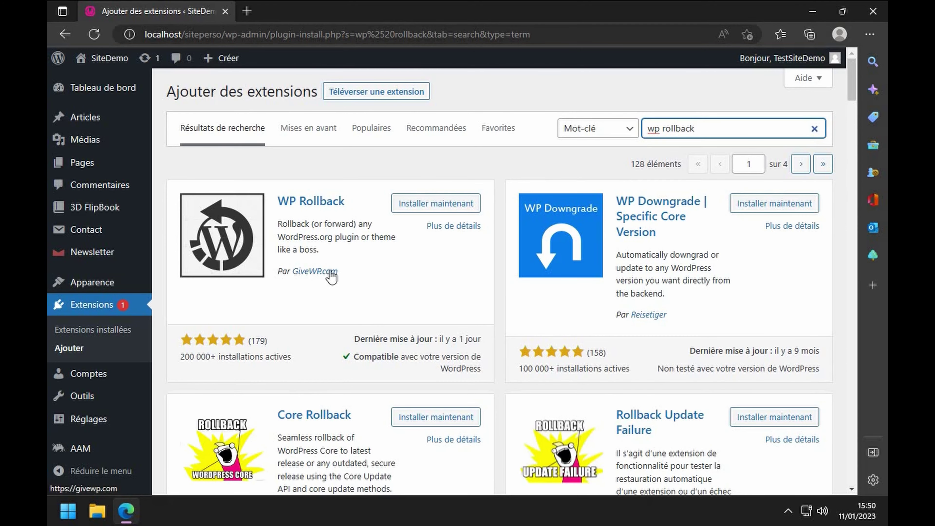
left_click(421, 205)
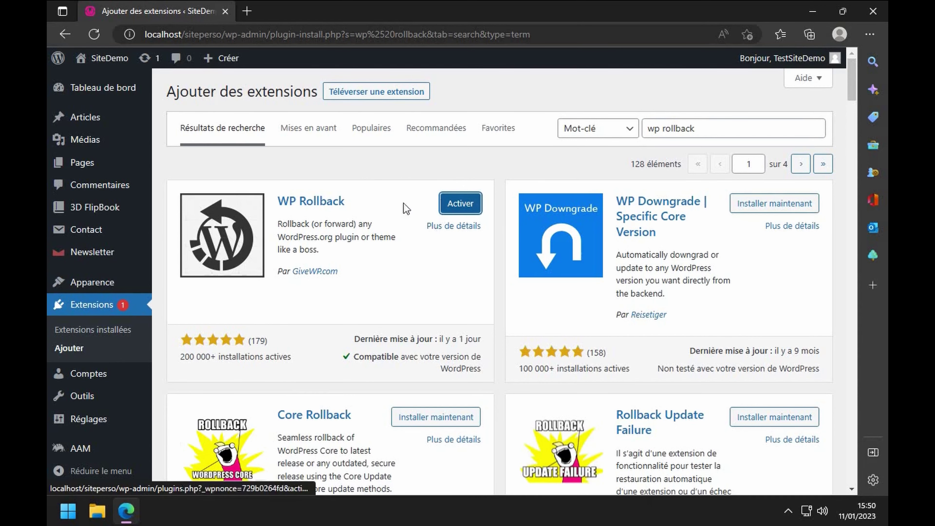
left_click(88, 308)
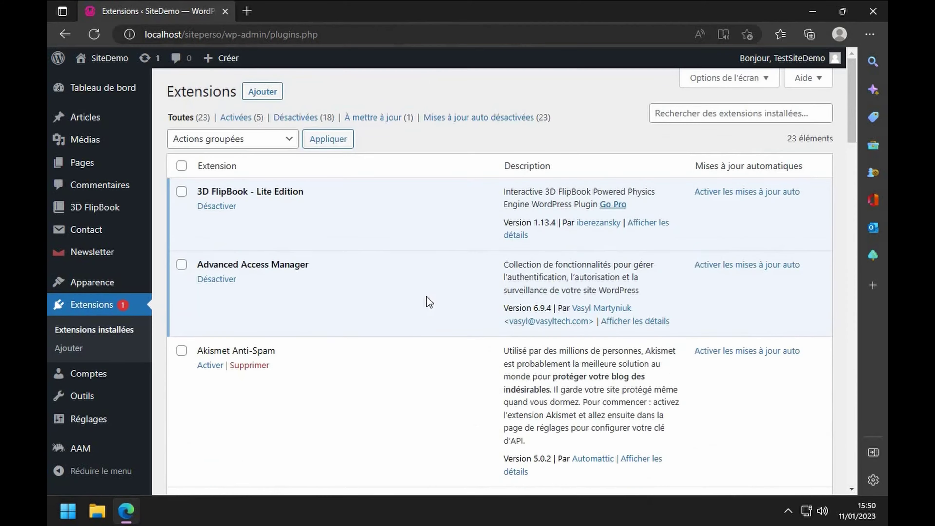
- Activate the WP Rollback plugin in the installed plugins list
scroll(427, 297, "down", 6)
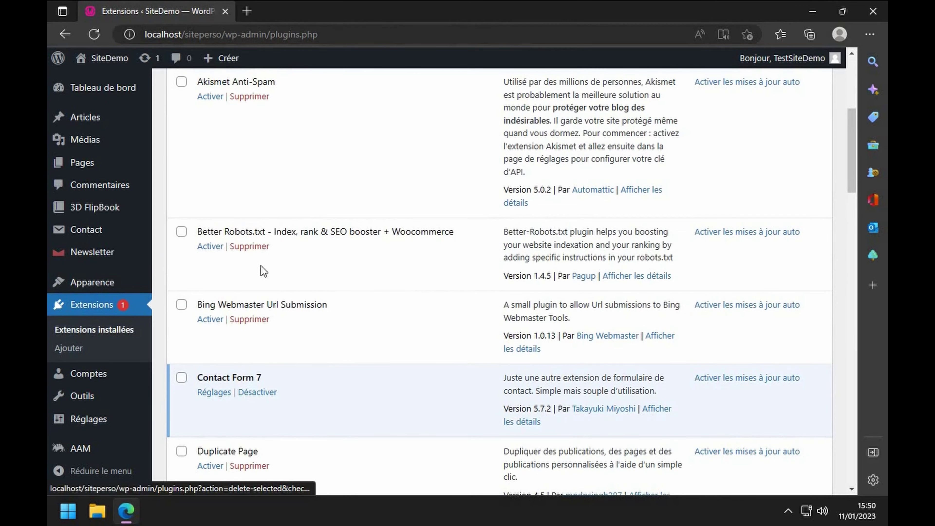
scroll(274, 350, "down", 15)
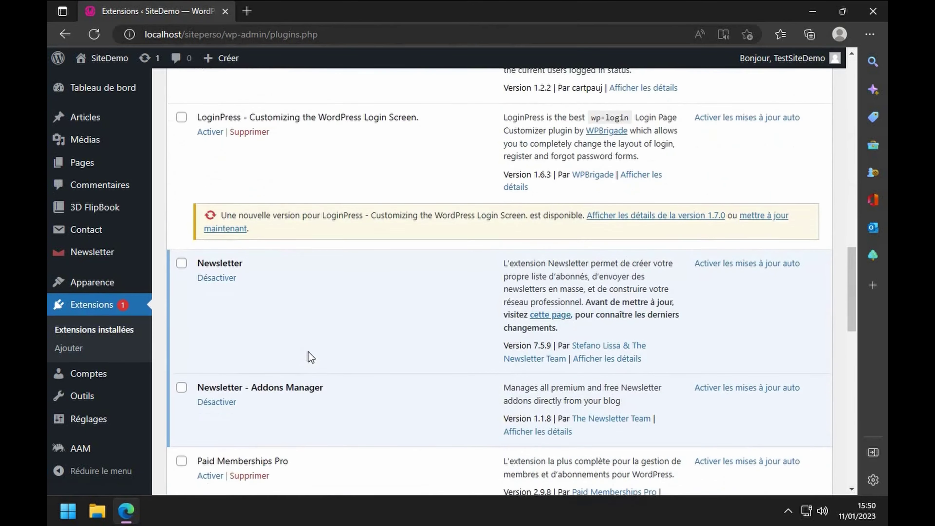
scroll(300, 234, "up", 3)
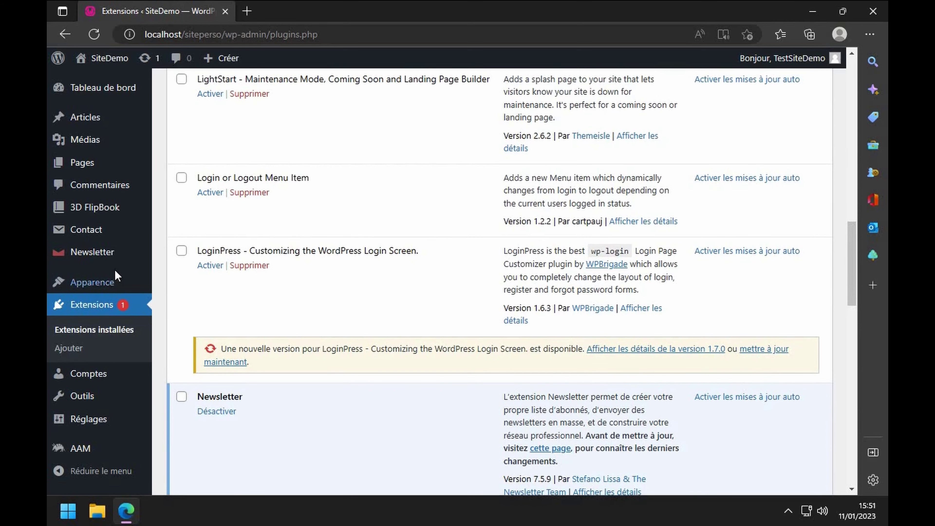
scroll(247, 271, "down", 15)
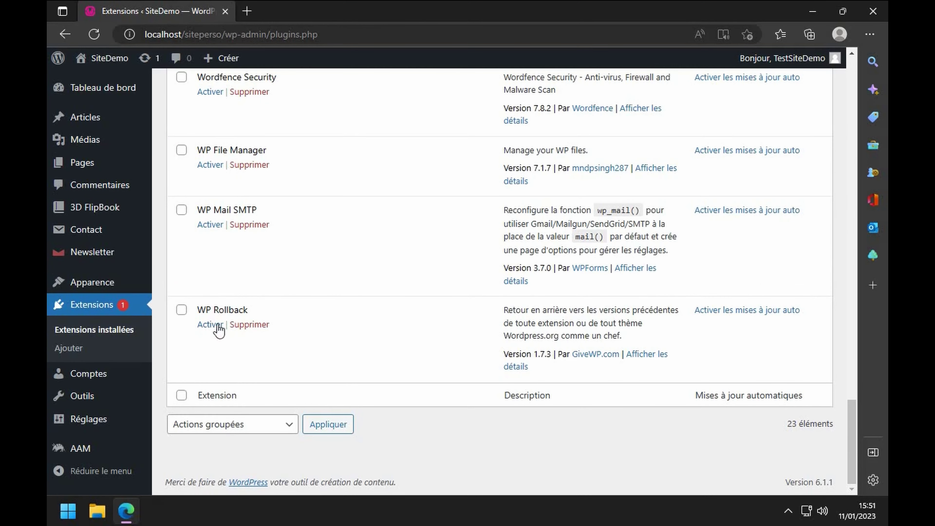
left_click(211, 328)
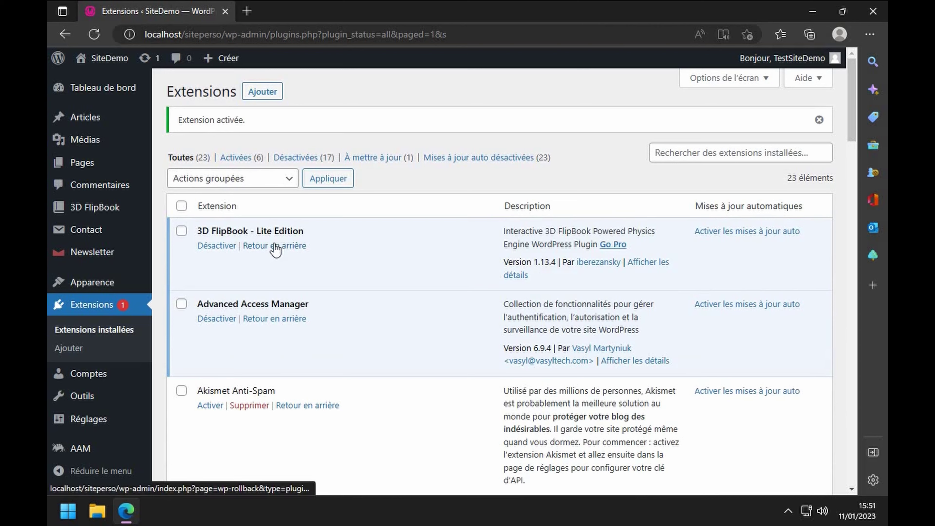
- Update LoginPress to version 1.7.0 from its update notice
scroll(294, 390, "down", 7)
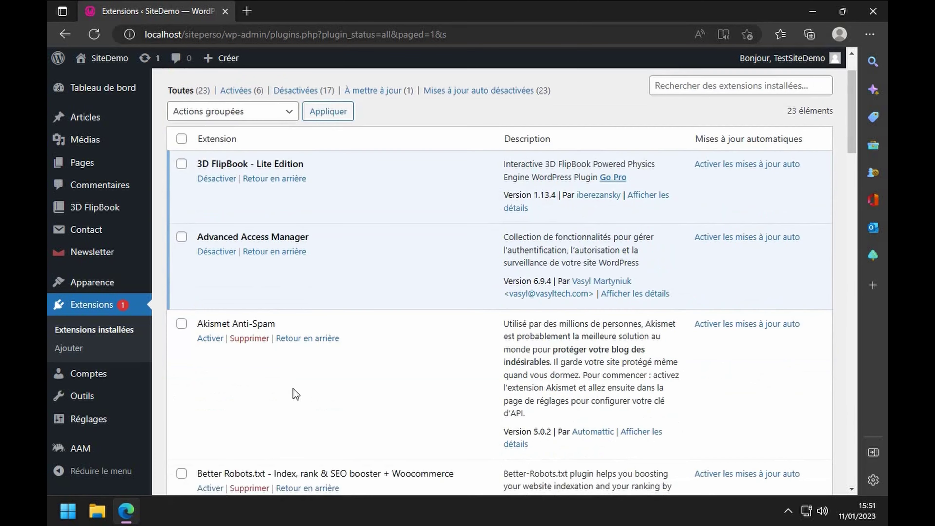
scroll(313, 369, "down", 12)
scroll(319, 370, "up", 4)
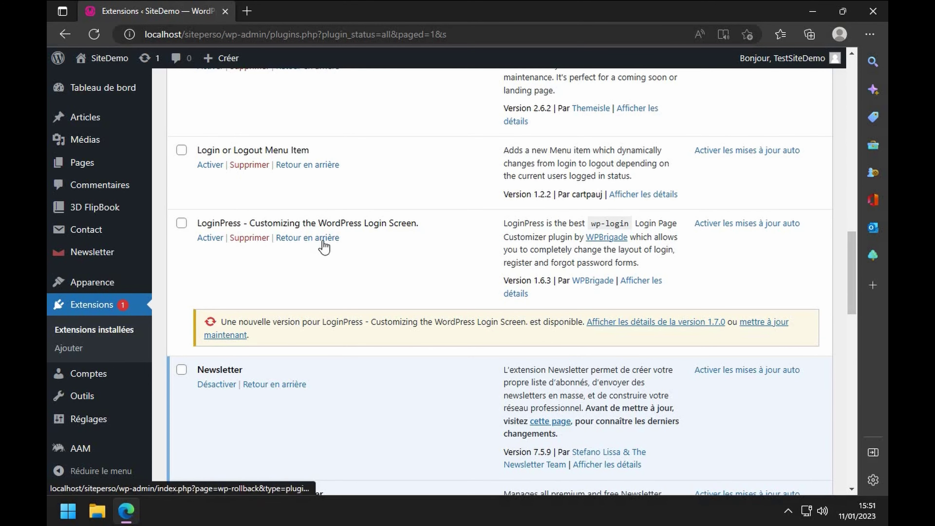
left_click(769, 321)
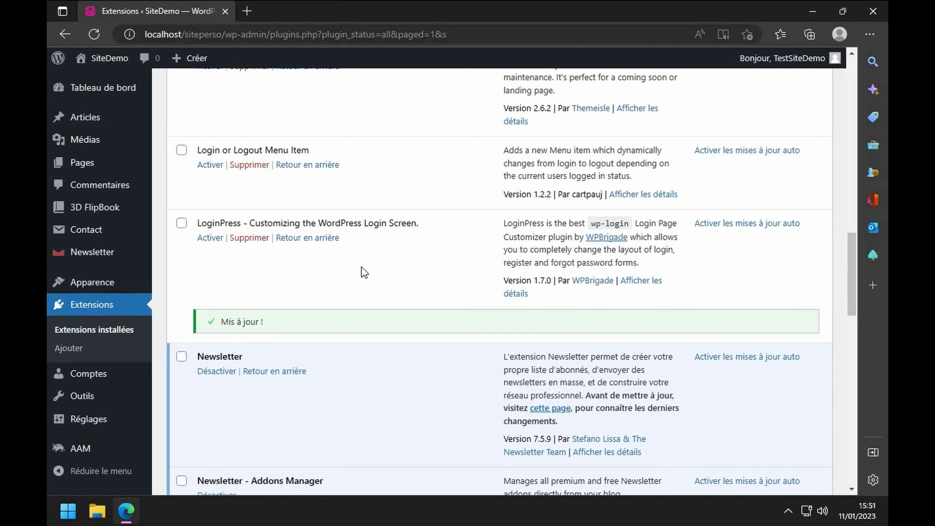
scroll(301, 207, "up", 15)
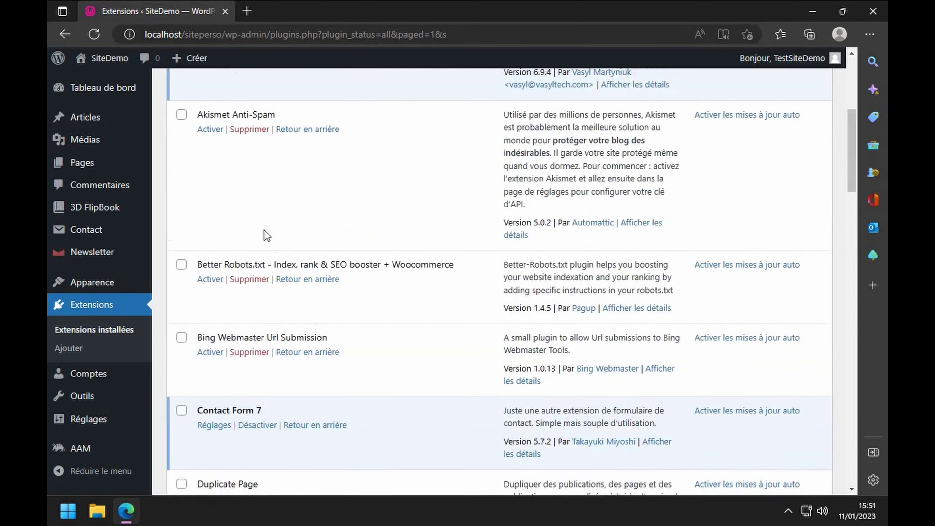
scroll(245, 98, "up", 8)
left_click(246, 98)
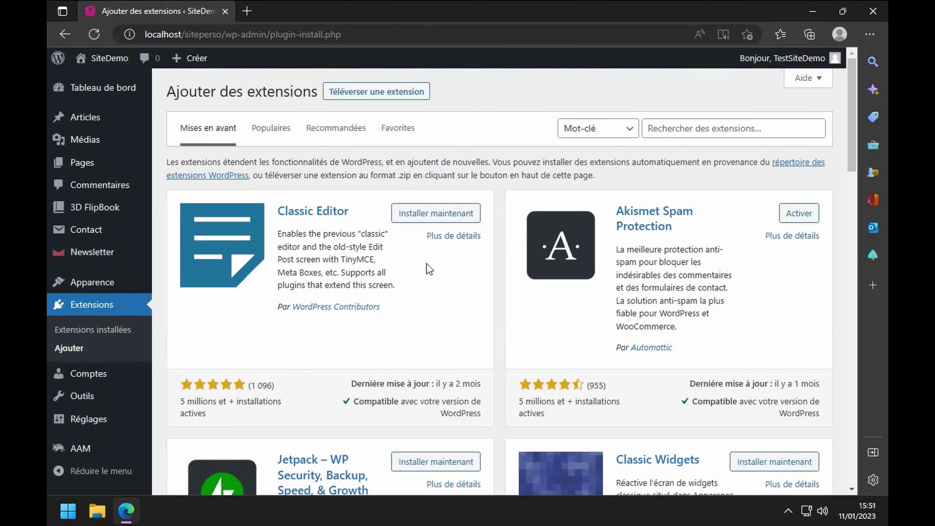
- Search for 'wp op' and install WP-Optimize – Cache, Clean, Compress
left_click(687, 131)
type("wp optimize")
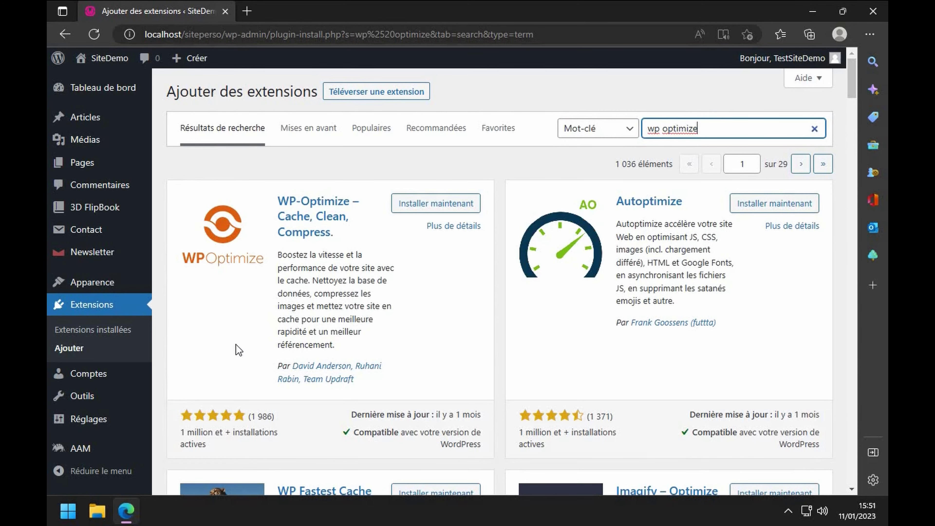
left_click(418, 210)
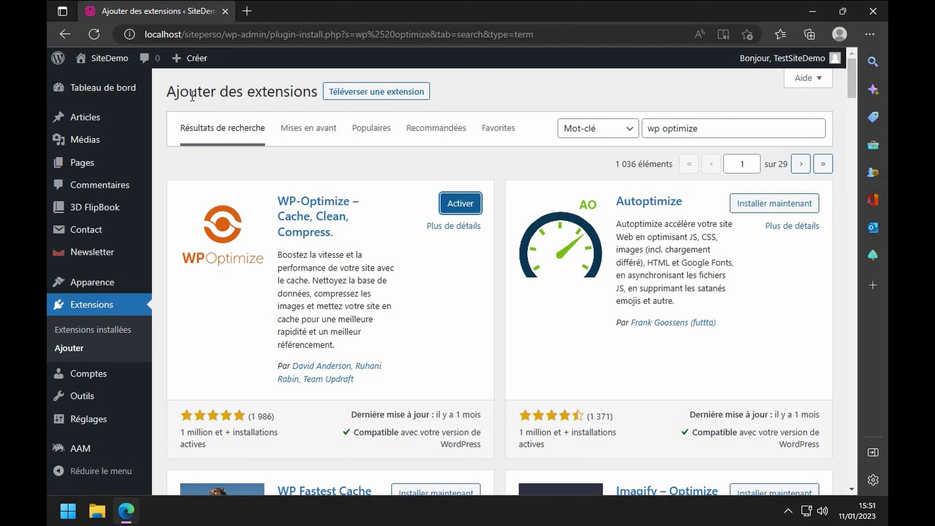
left_click(101, 311)
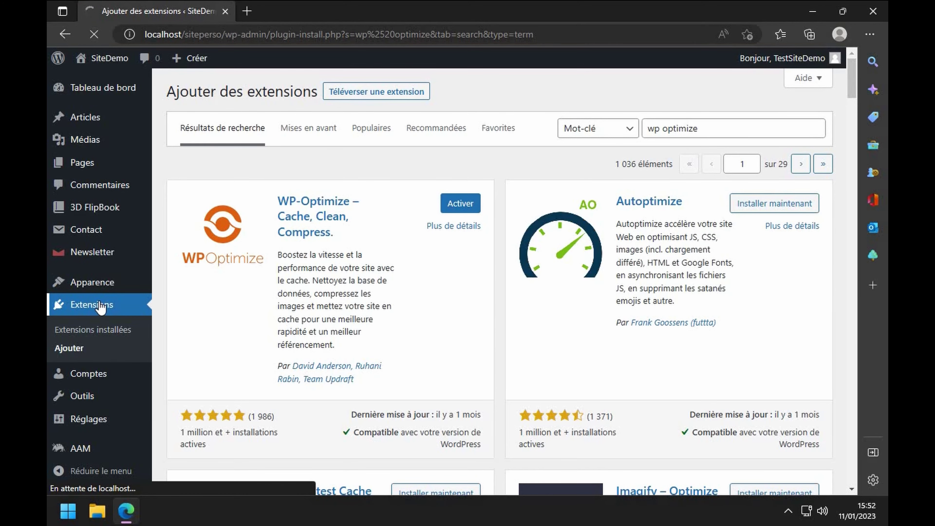
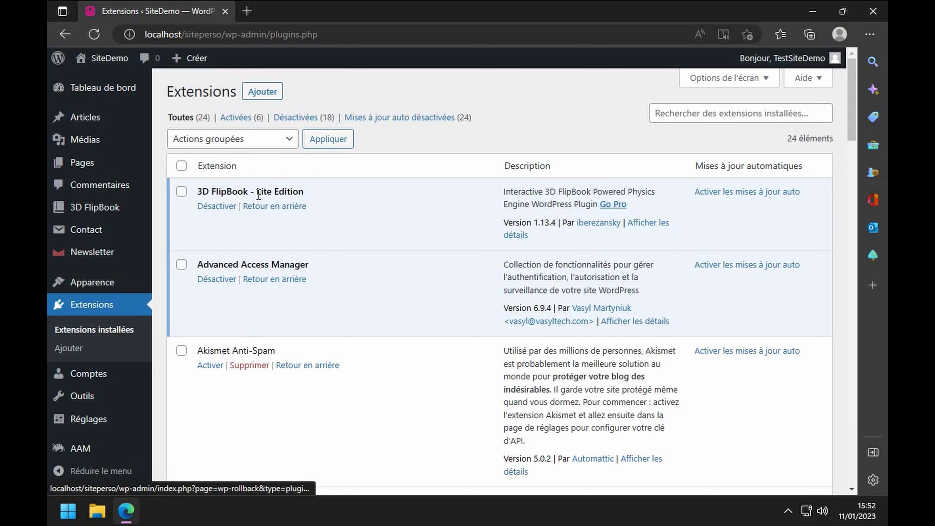
- Deactivate and delete the 3D FlipBook - Lite Edition plugin
left_click(217, 206)
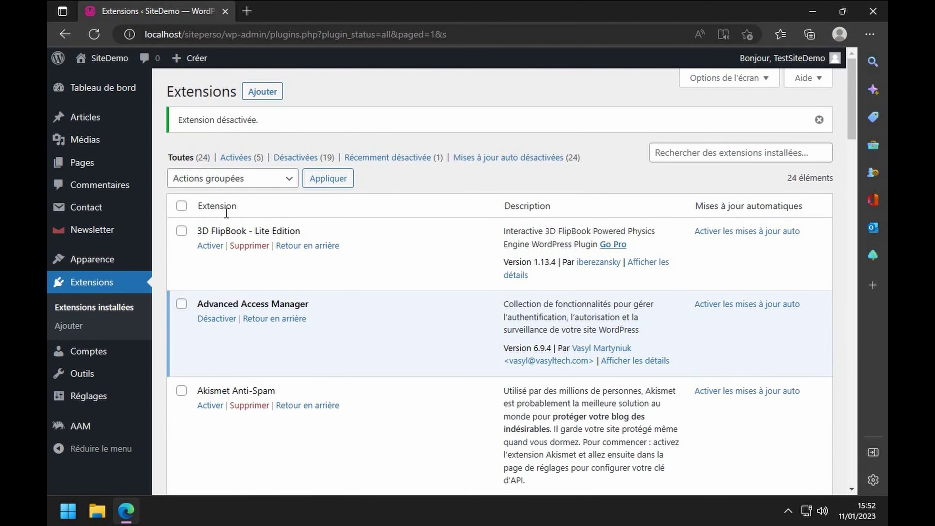
left_click(246, 246)
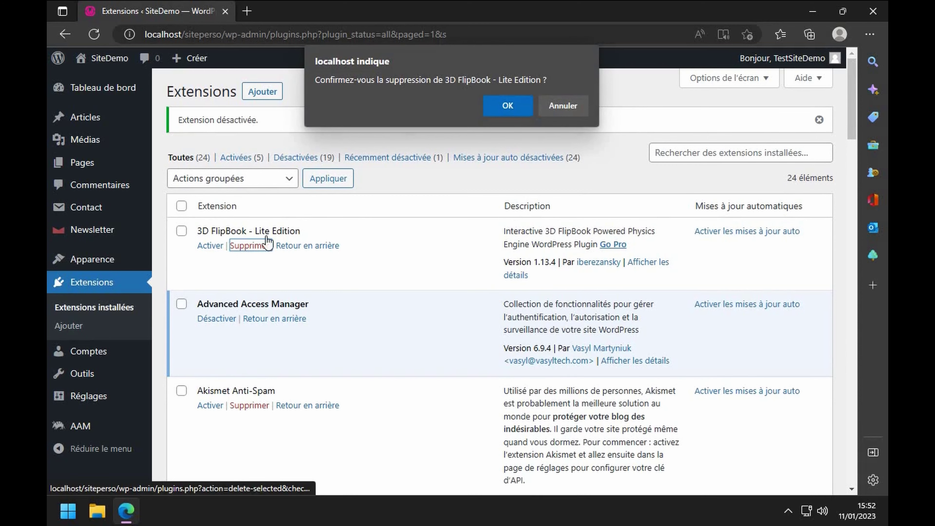
left_click(509, 107)
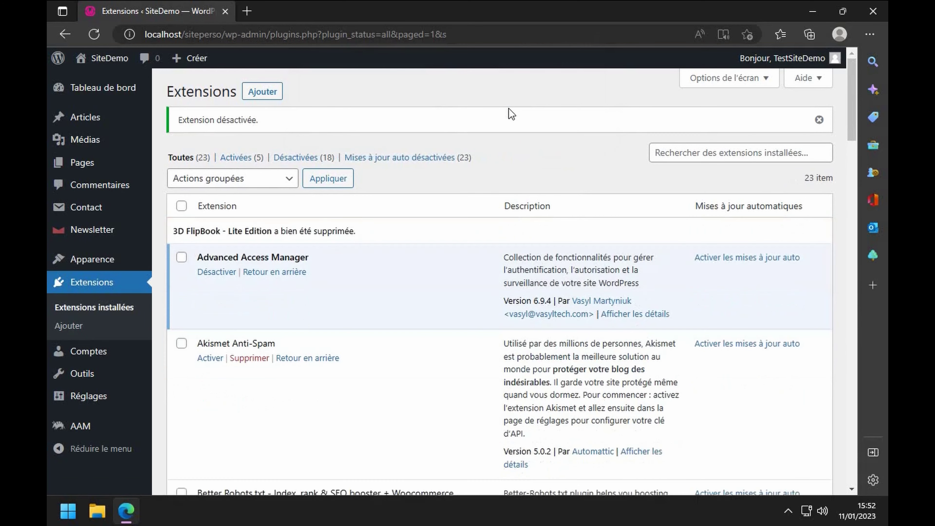
- Search the plugin directory for '3d flip book', then install and activate DearFlip
left_click(262, 91)
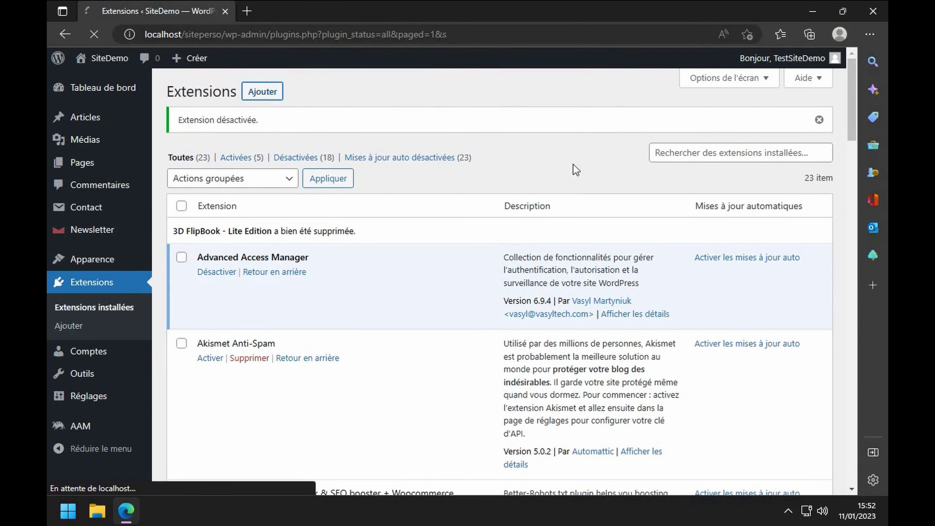
left_click(691, 132)
type("3d flip book")
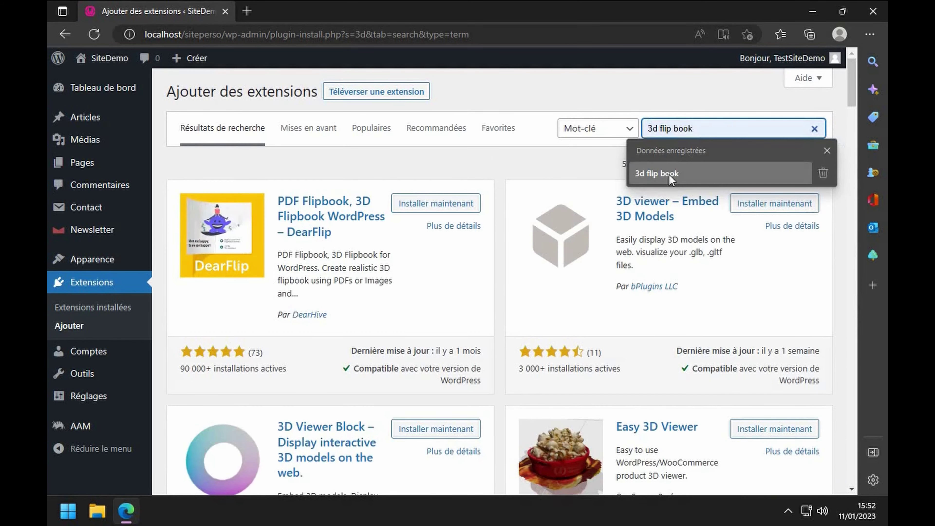
left_click(674, 168)
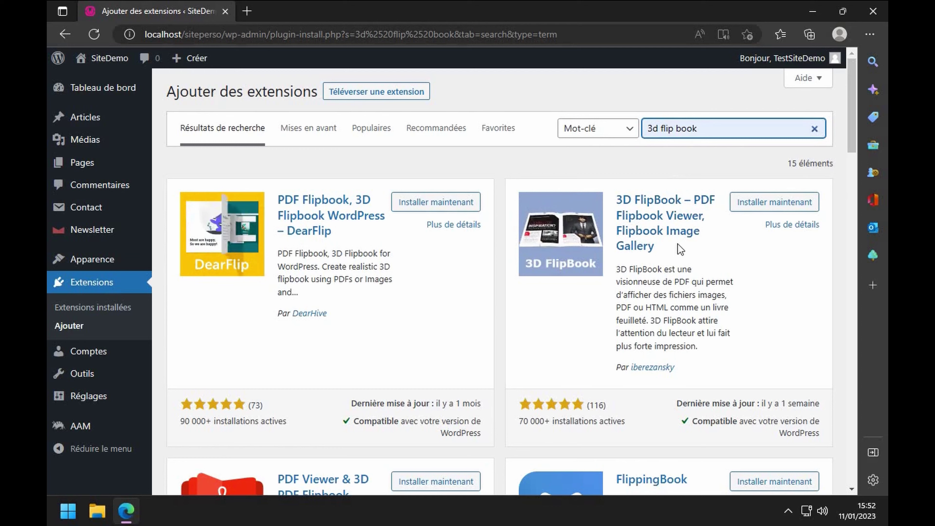
left_click(436, 202)
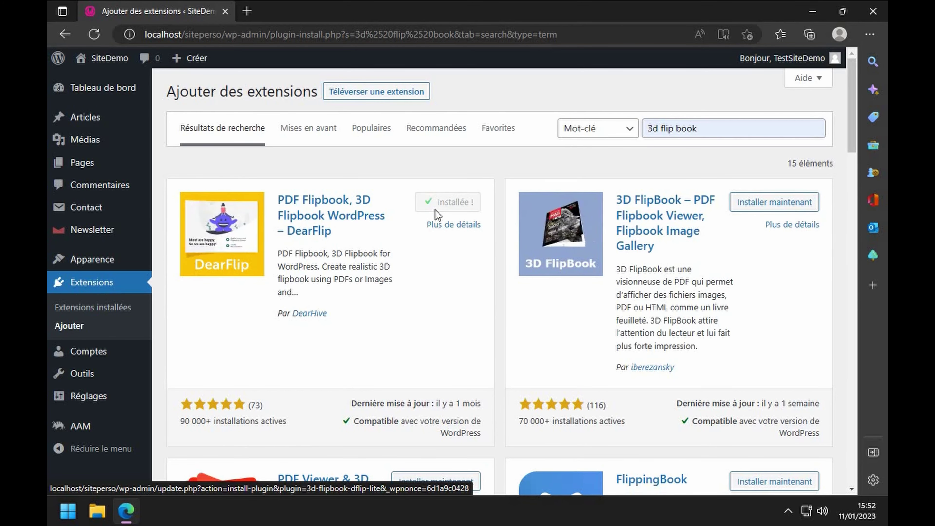
left_click(452, 204)
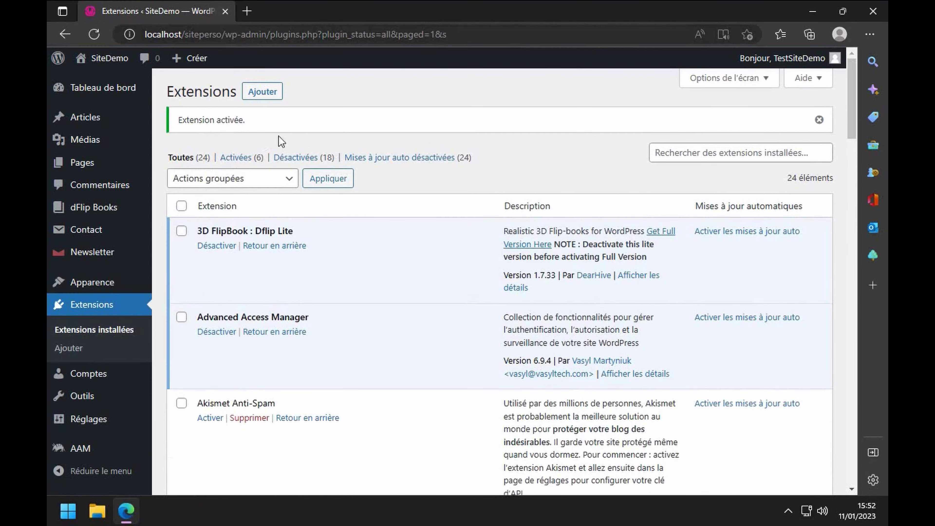
- Activate Akismet Anti-Spam and go back to the installed plugins list
scroll(286, 301, "down", 2)
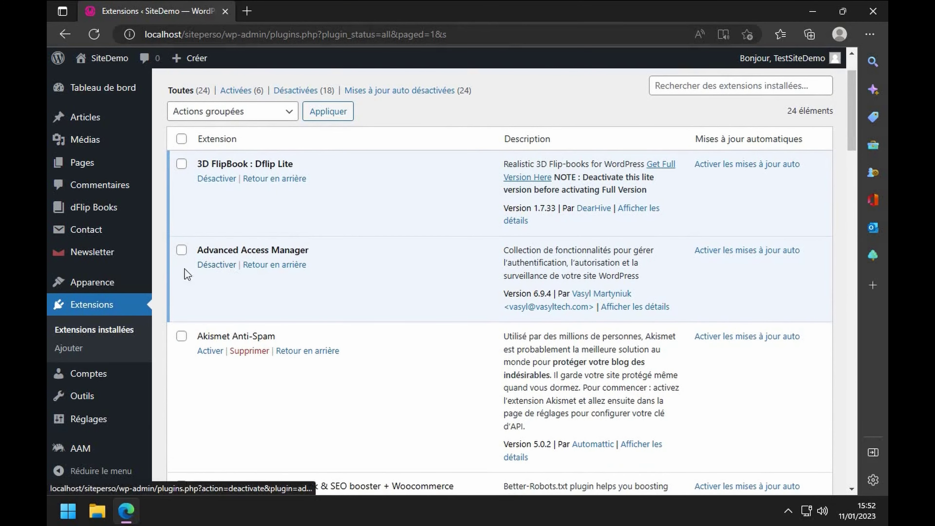
scroll(214, 272, "down", 3)
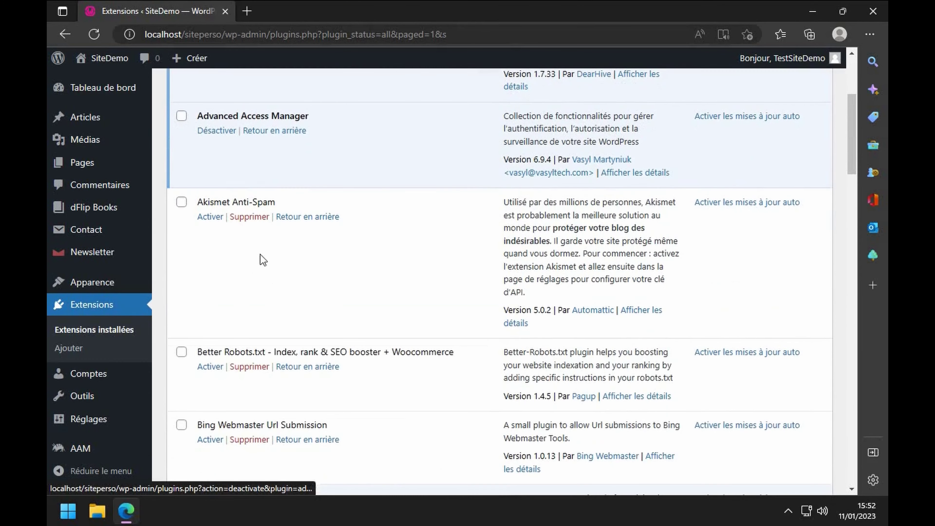
left_click(209, 217)
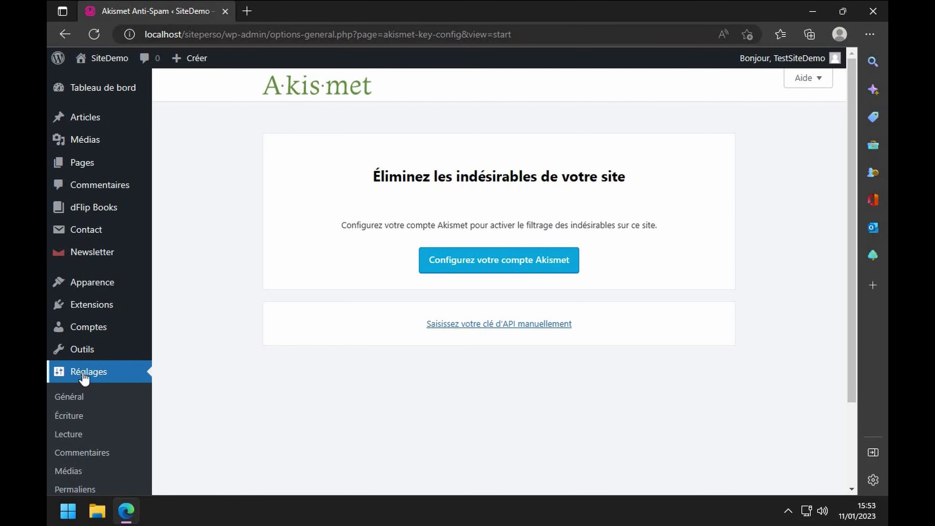
mouse_move(92, 362)
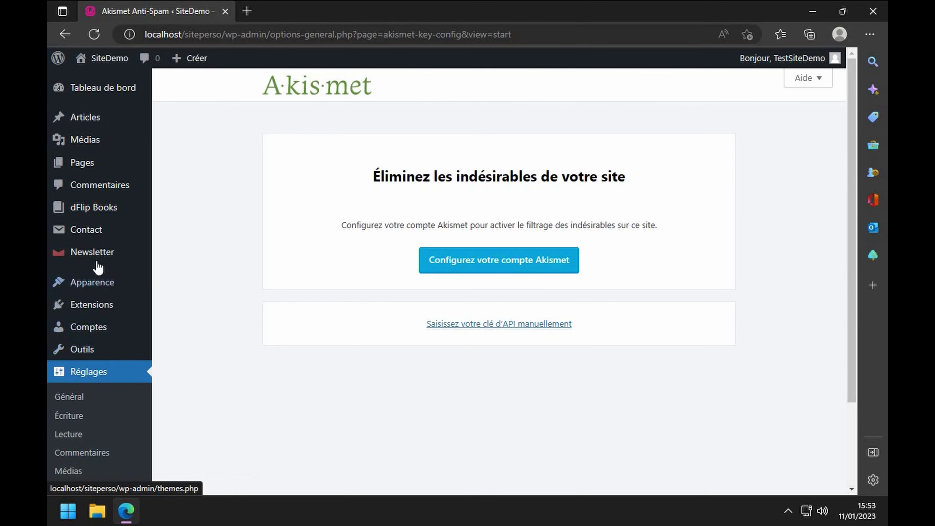
left_click(92, 309)
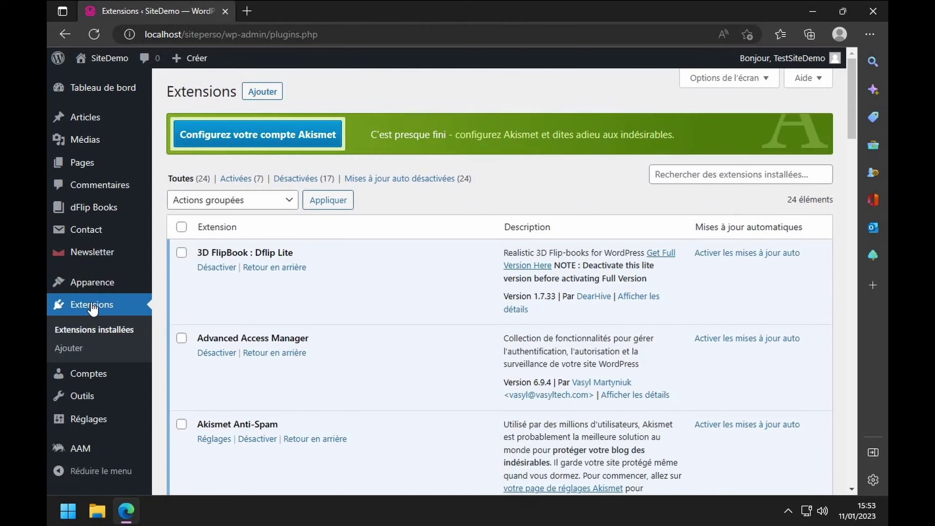
- Activate the Duplicate Page and iThemes Security plugins
scroll(261, 340, "down", 5)
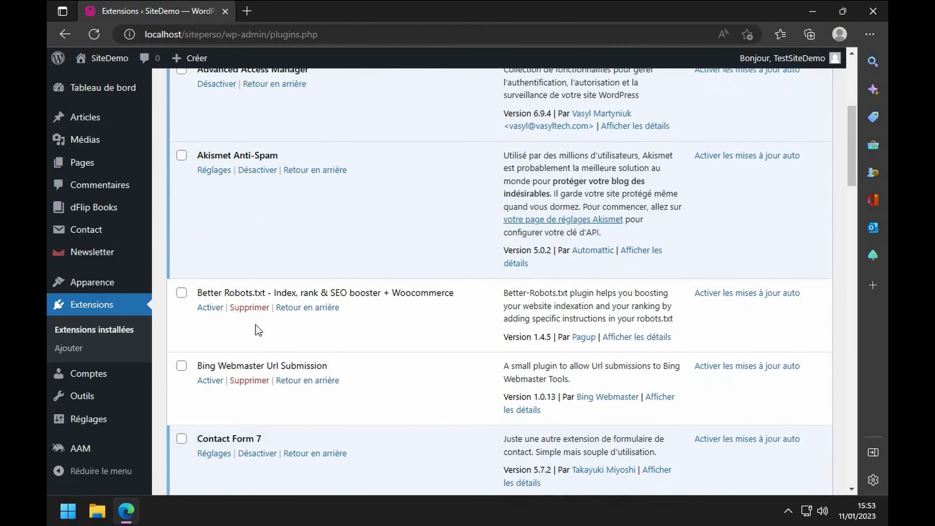
scroll(250, 256, "down", 2)
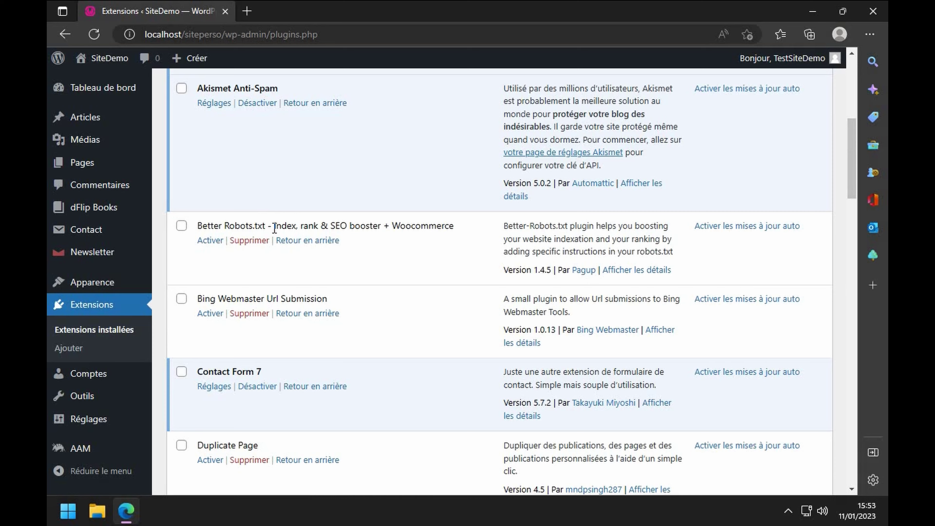
scroll(274, 228, "down", 2)
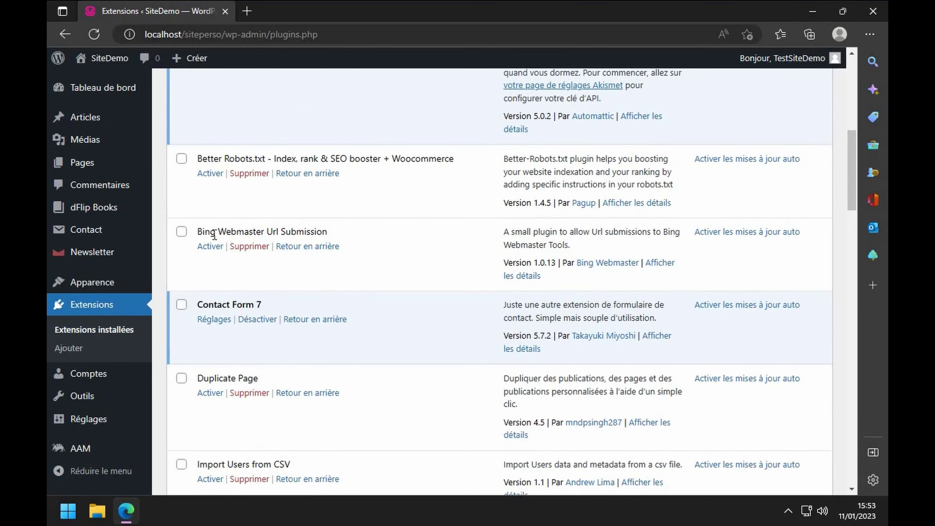
scroll(288, 235, "down", 2)
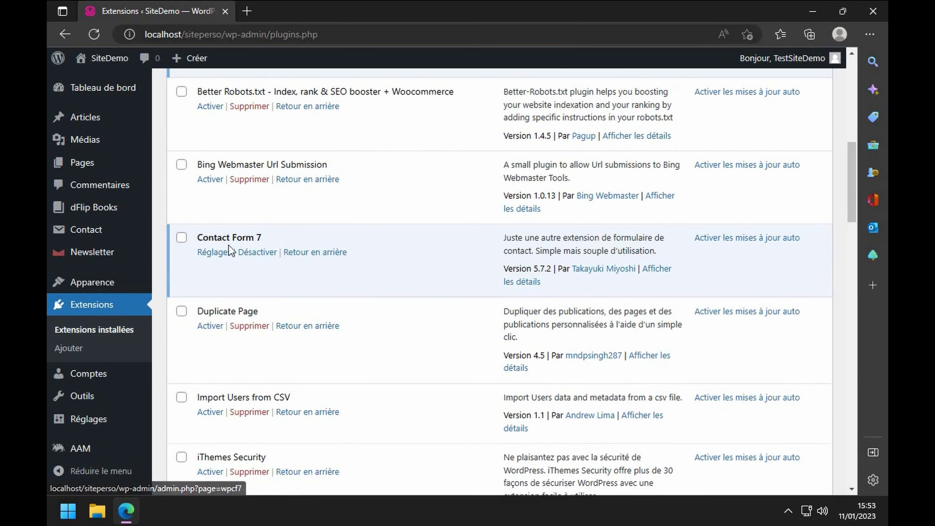
scroll(235, 257, "down", 1)
scroll(235, 257, "down", 1)
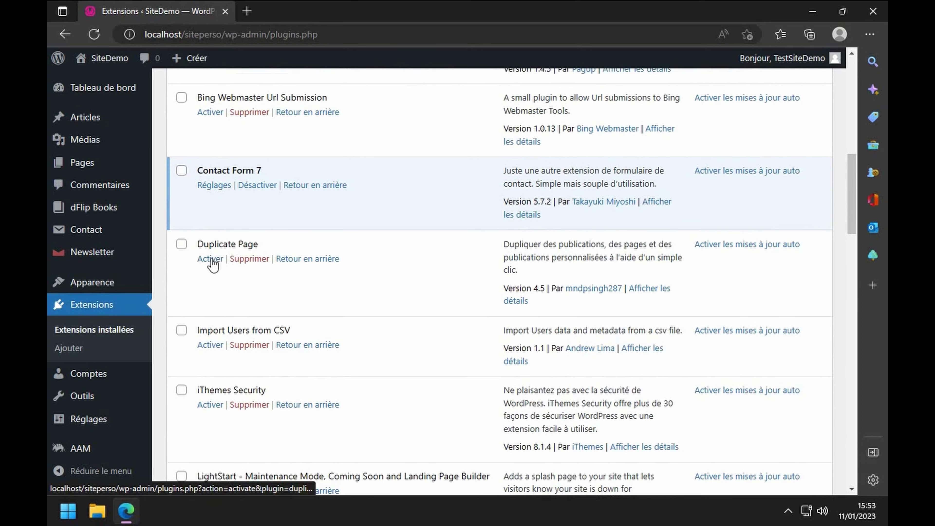
left_click(210, 258)
scroll(252, 266, "down", 15)
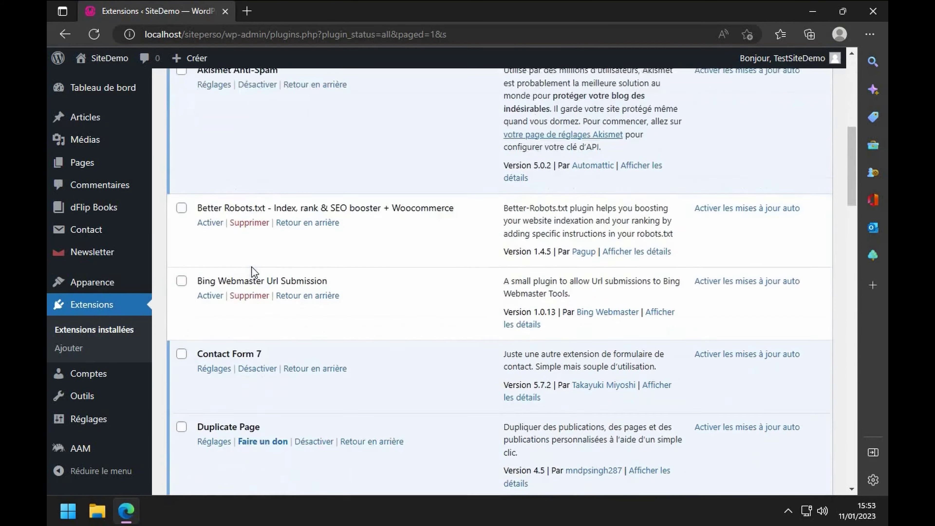
scroll(253, 267, "down", 3)
scroll(257, 219, "up", 3)
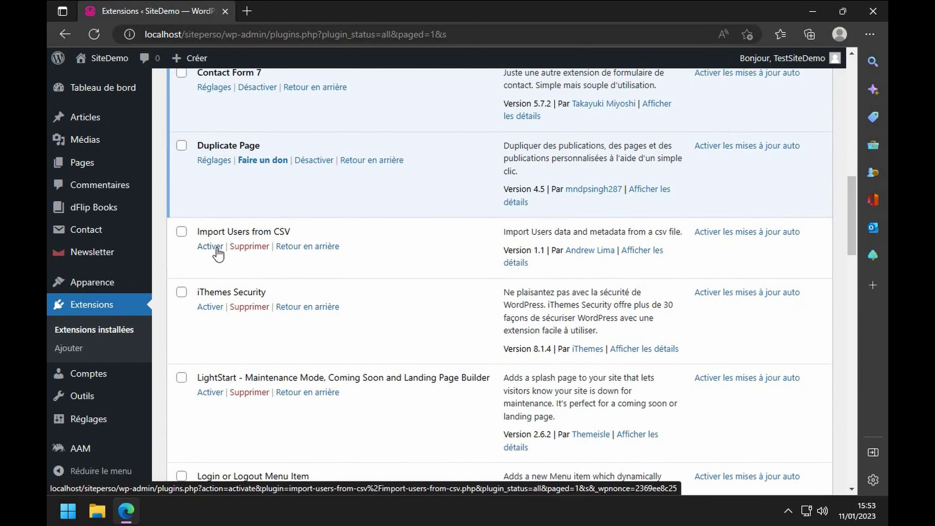
left_click(207, 312)
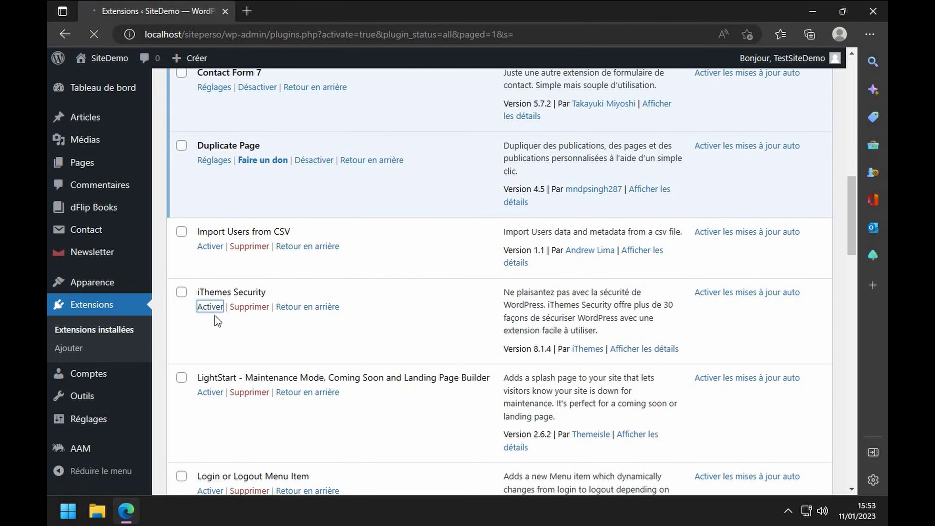
- Activate LightStart - Maintenance Mode, which opens its starter template chooser
scroll(214, 316, "down", 15)
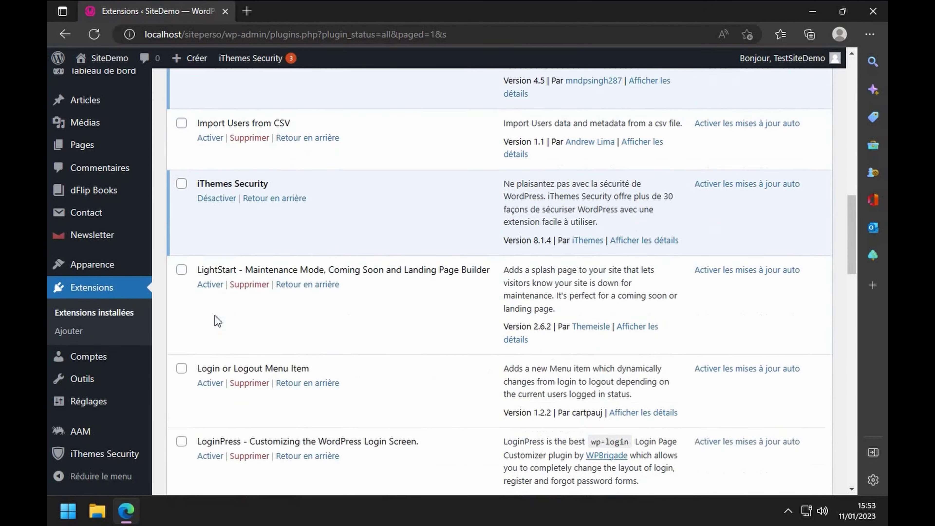
scroll(215, 316, "down", 1)
left_click(210, 259)
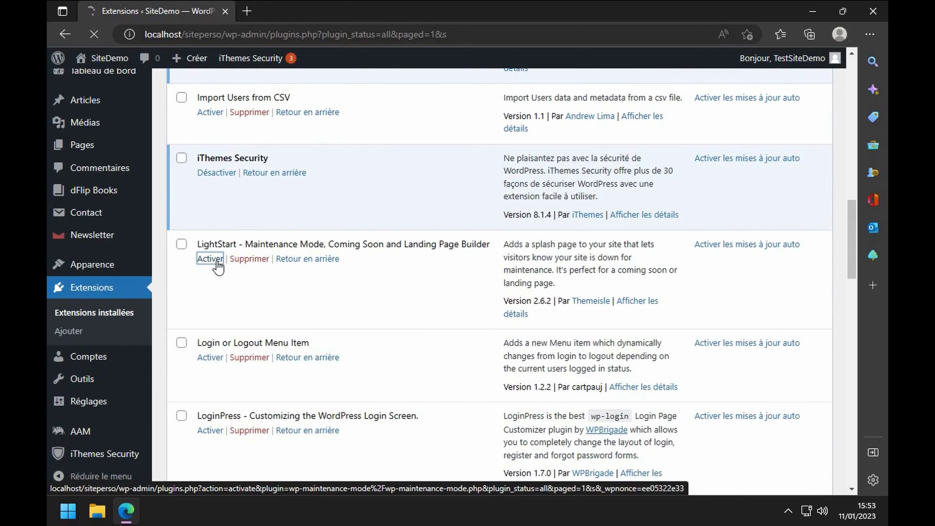
scroll(217, 265, "down", 3)
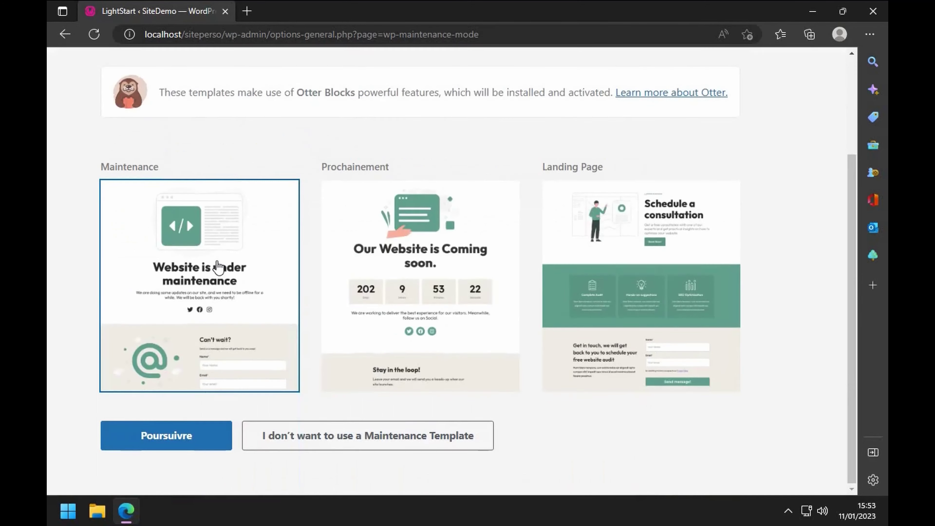
- Pick the Maintenance template card and continue to the 'Restez informés !' signup step
scroll(258, 409, "up", 3)
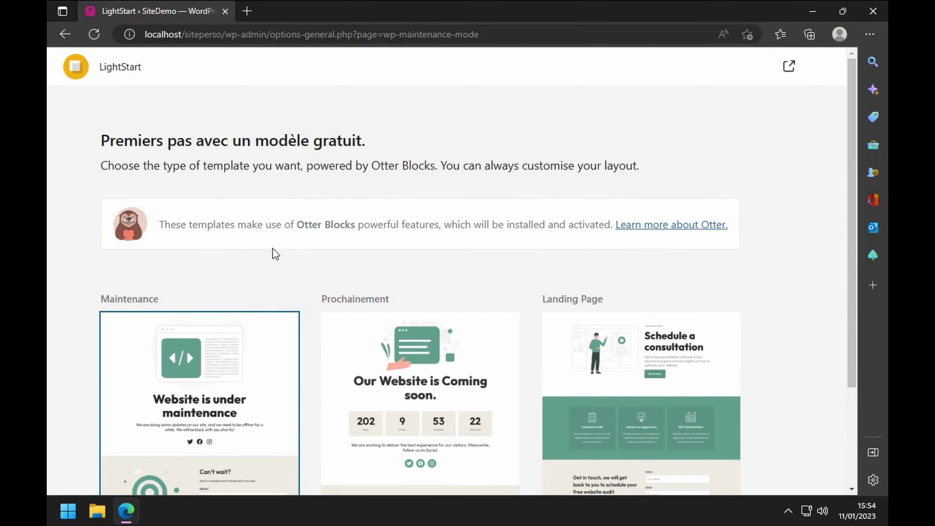
scroll(275, 254, "down", 3)
scroll(231, 226, "up", 3)
scroll(279, 218, "down", 3)
left_click(189, 441)
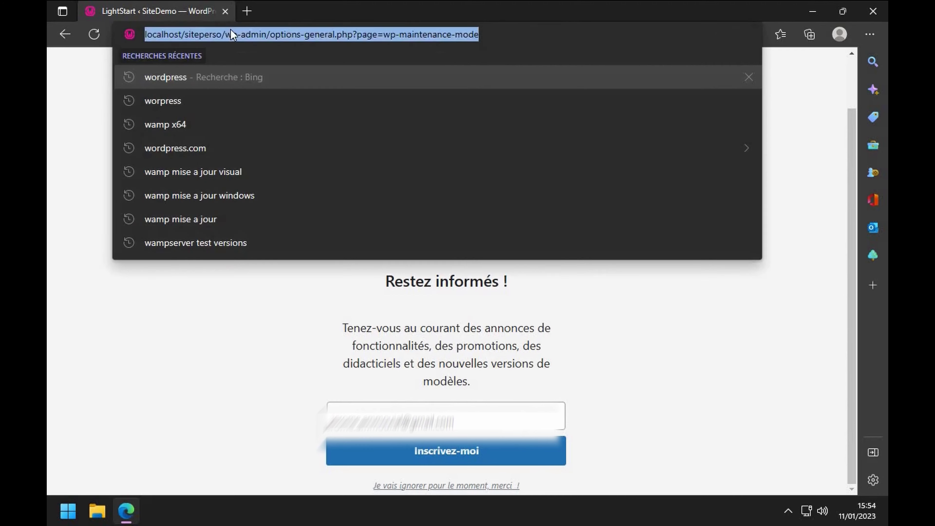
double_click(230, 34)
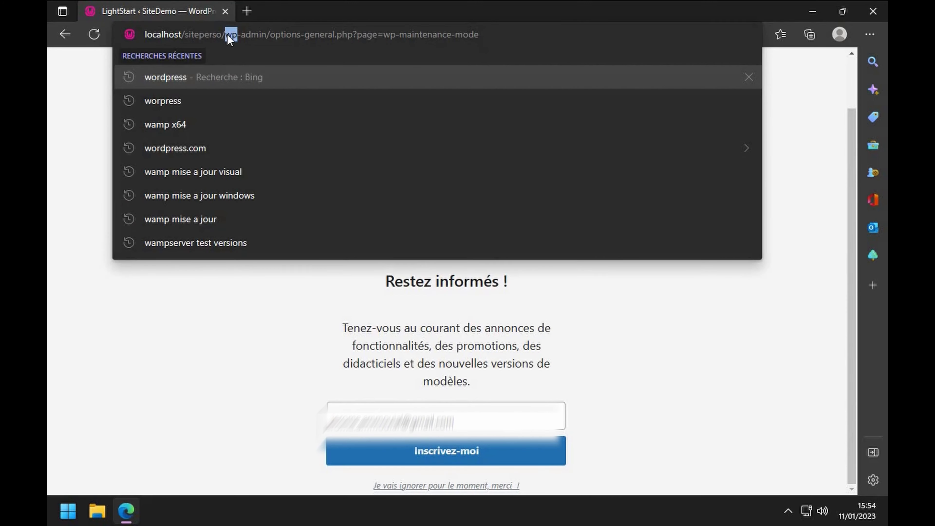
- Trim the address to localhost/siteperso/ and load the site's front page
left_click_drag(227, 35, 652, 42)
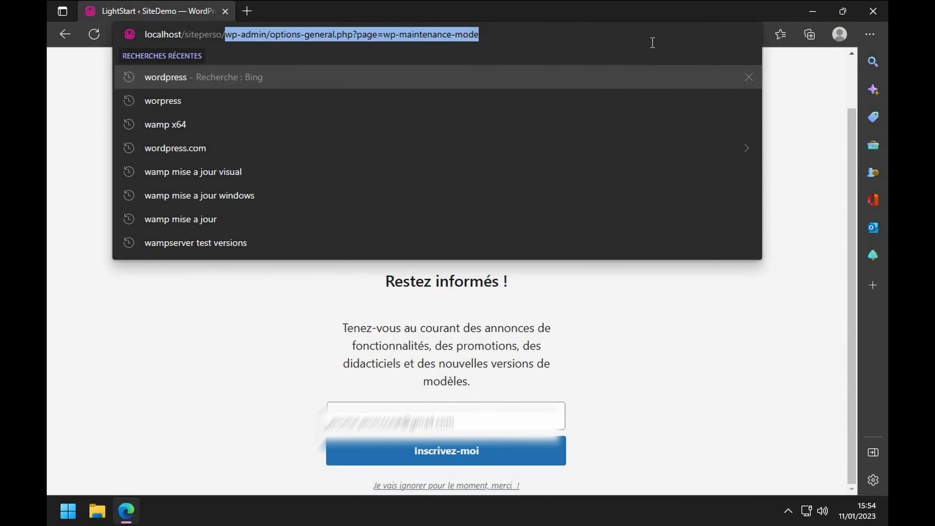
key("BackSpace")
key("Return")
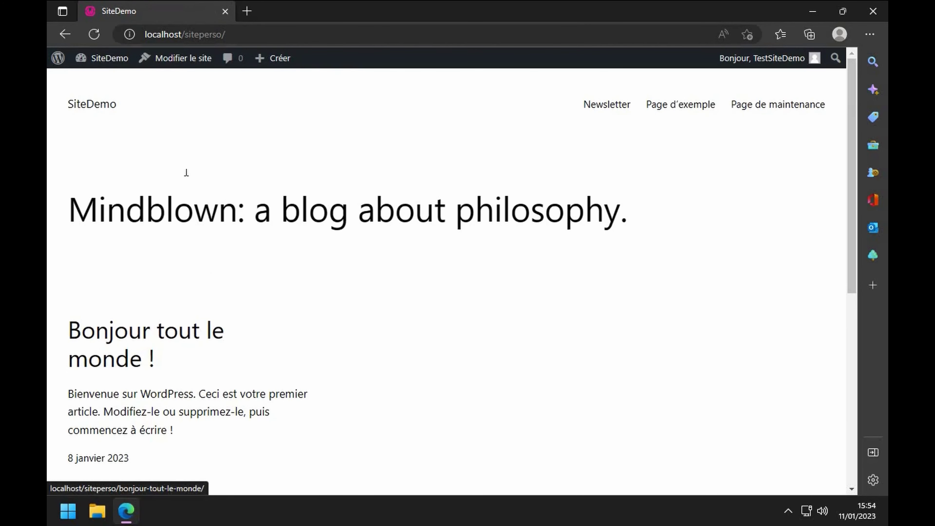
- Go to the Tableau de bord from the site menu, then open the installed plugins list
mouse_move(107, 58)
left_click(103, 82)
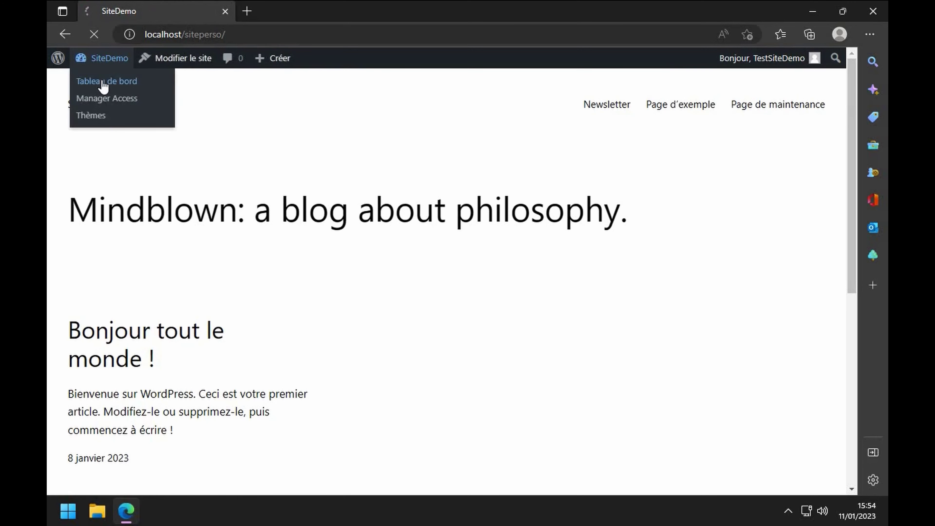
scroll(312, 320, "down", 6)
scroll(202, 303, "up", 5)
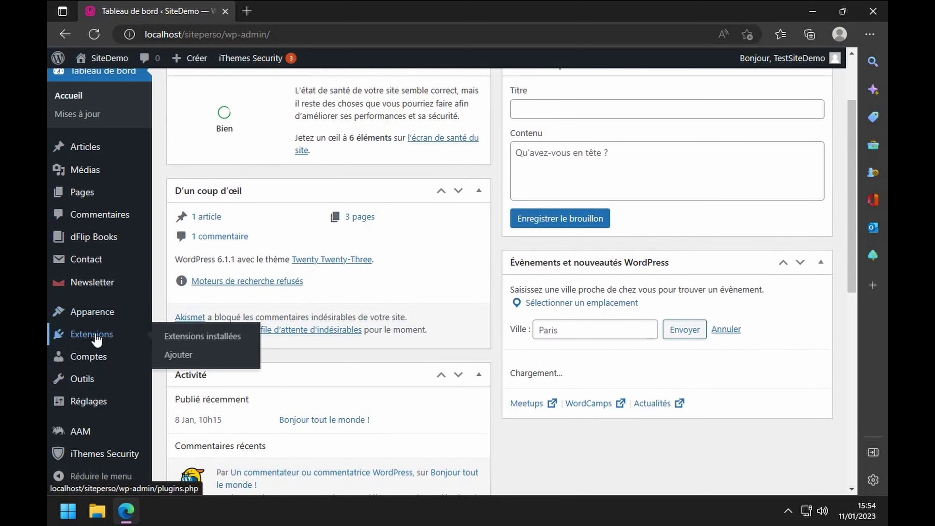
left_click(97, 339)
scroll(386, 336, "down", 3)
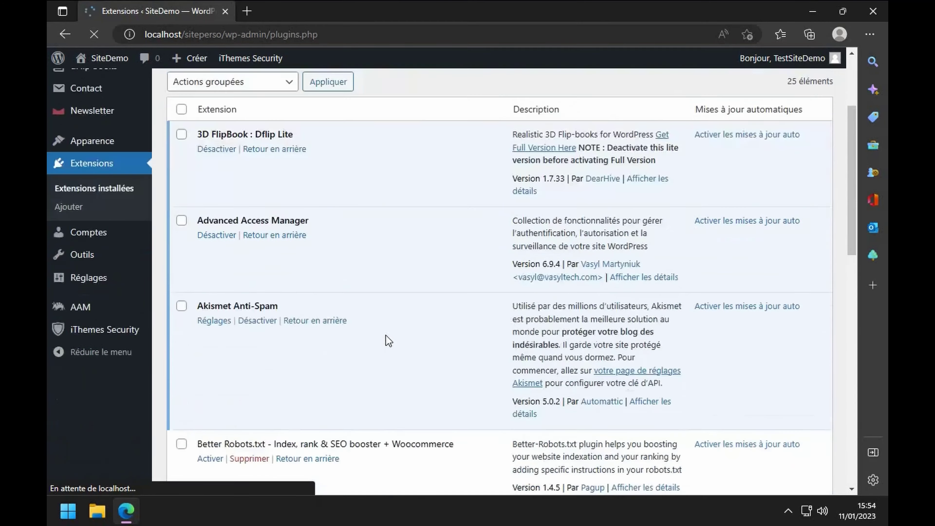
scroll(386, 336, "down", 10)
scroll(385, 335, "down", 2)
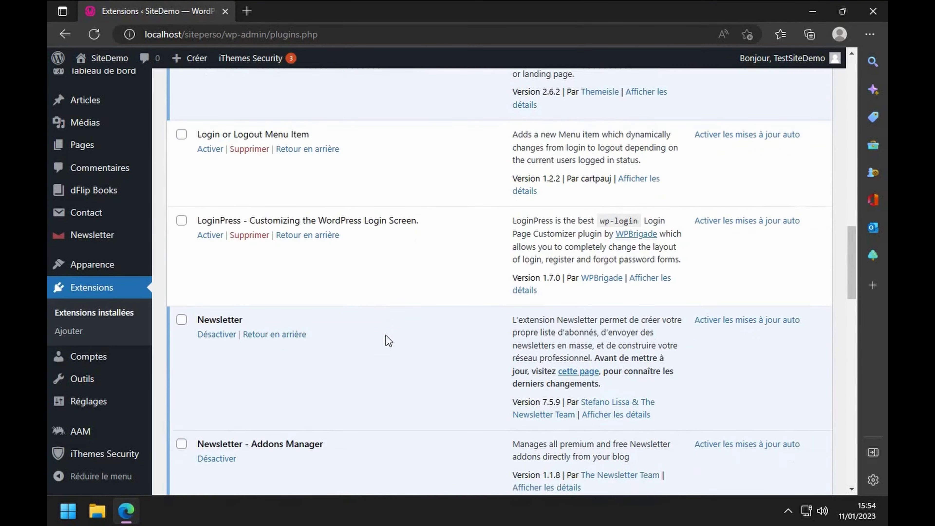
scroll(386, 336, "up", 2)
scroll(342, 335, "up", 2)
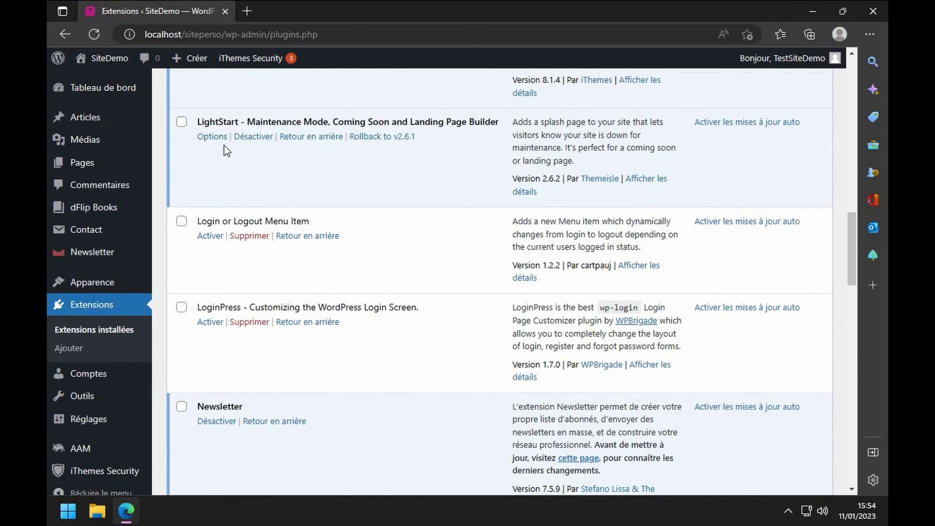
- Activate Login or Logout Menu Item, then LoginPress, in the installed plugins list
scroll(226, 151, "up", 2)
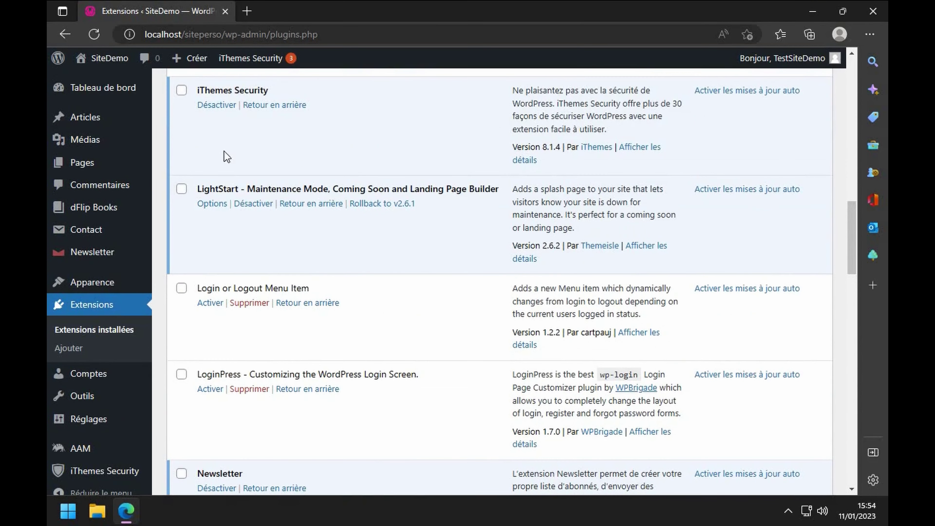
left_click(218, 311)
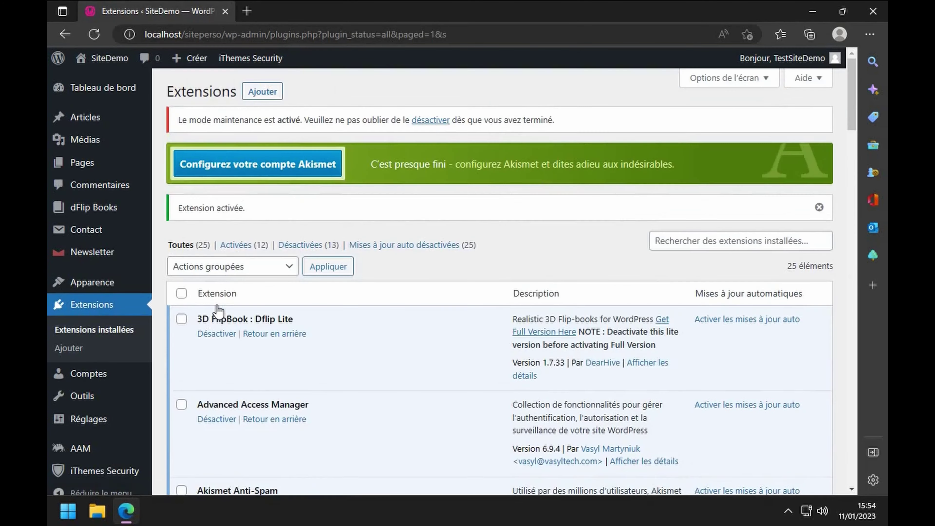
scroll(219, 311, "down", 12)
scroll(219, 311, "down", 10)
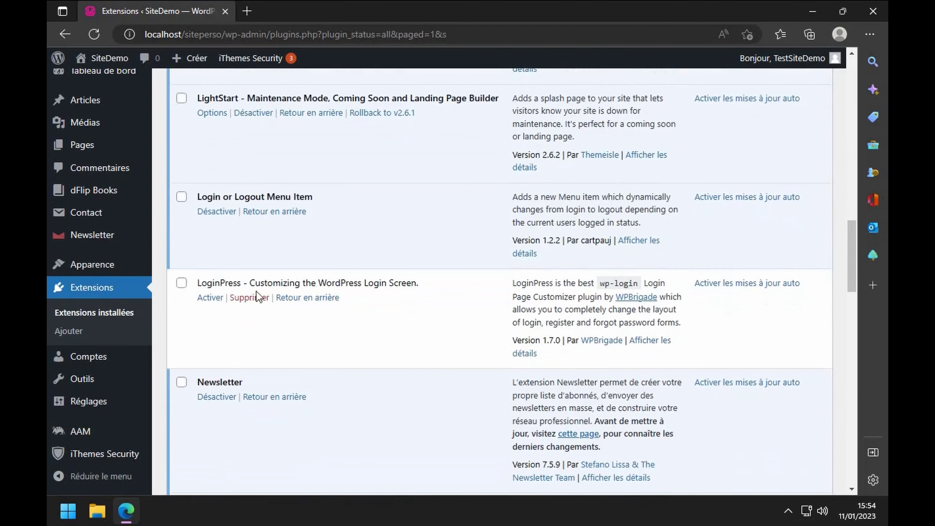
left_click(213, 301)
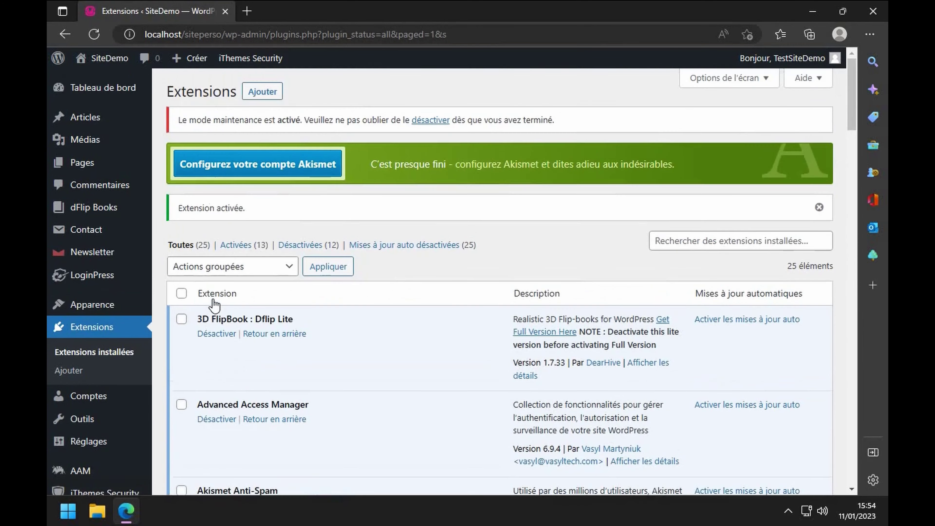
scroll(215, 305, "down", 20)
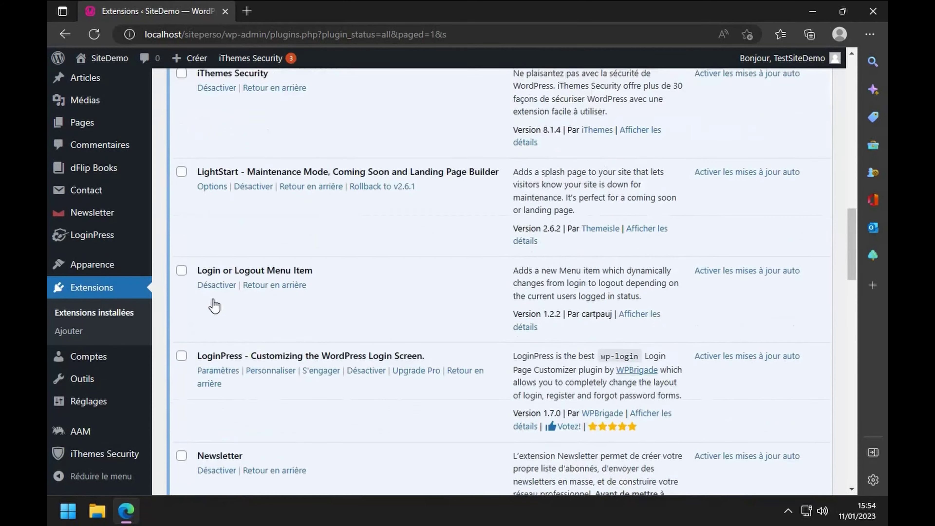
scroll(217, 303, "down", 2)
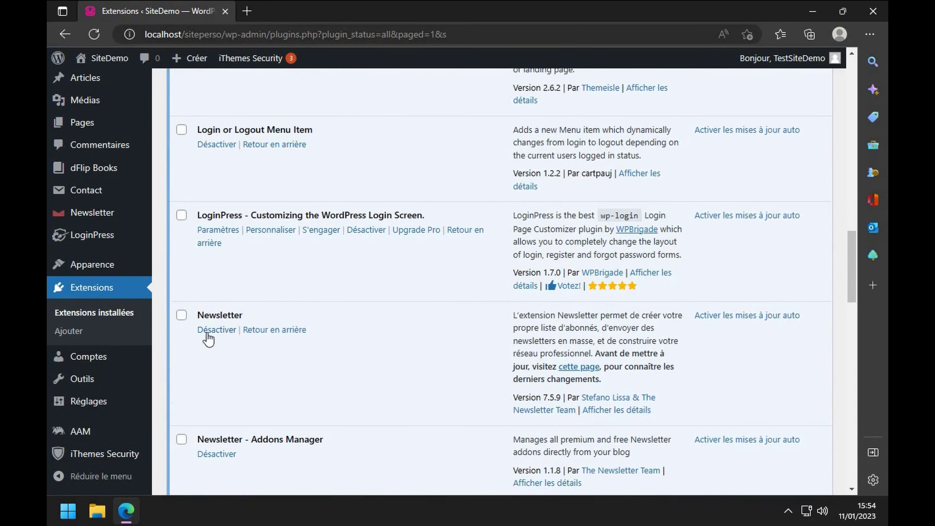
scroll(213, 369, "down", 2)
scroll(226, 330, "down", 4)
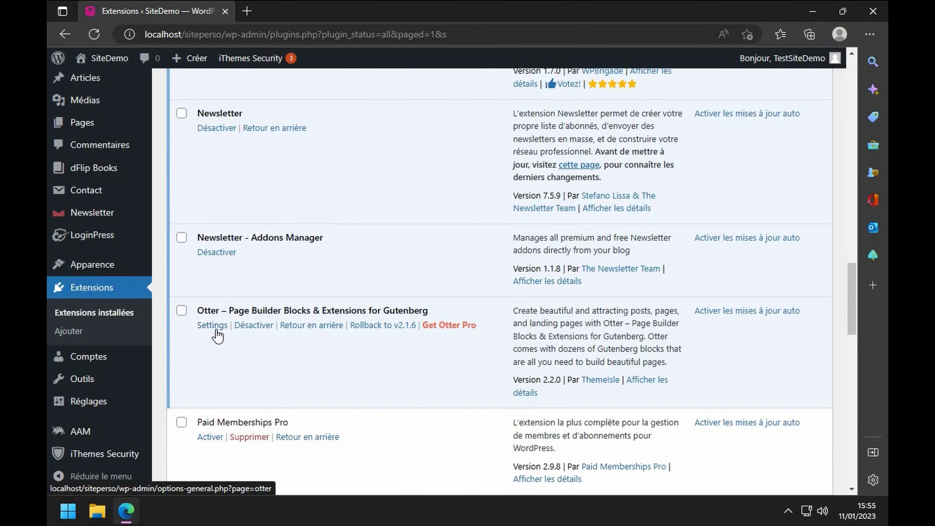
scroll(217, 335, "down", 4)
- Activate Paid Memberships Pro, look over its Adhésions dashboard, and return to the plugins list
left_click(215, 306)
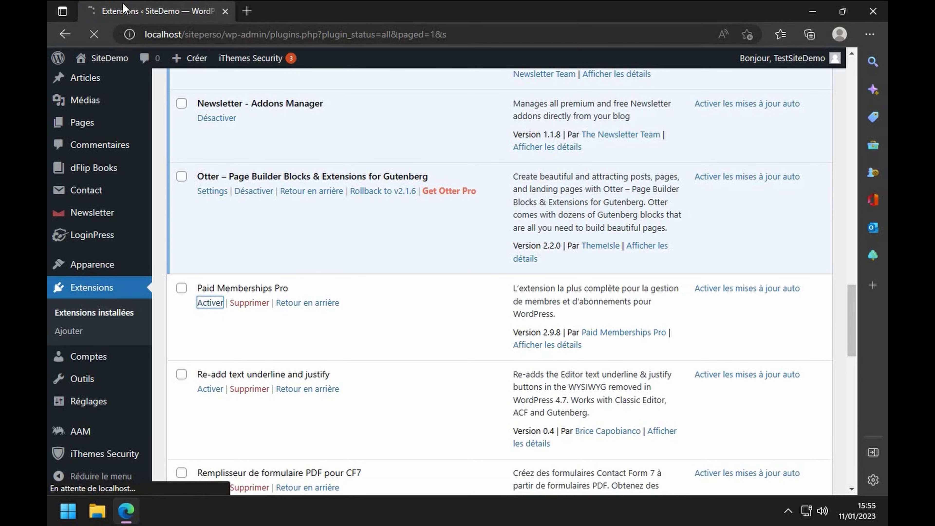
scroll(223, 309, "down", 1)
scroll(224, 306, "down", 5)
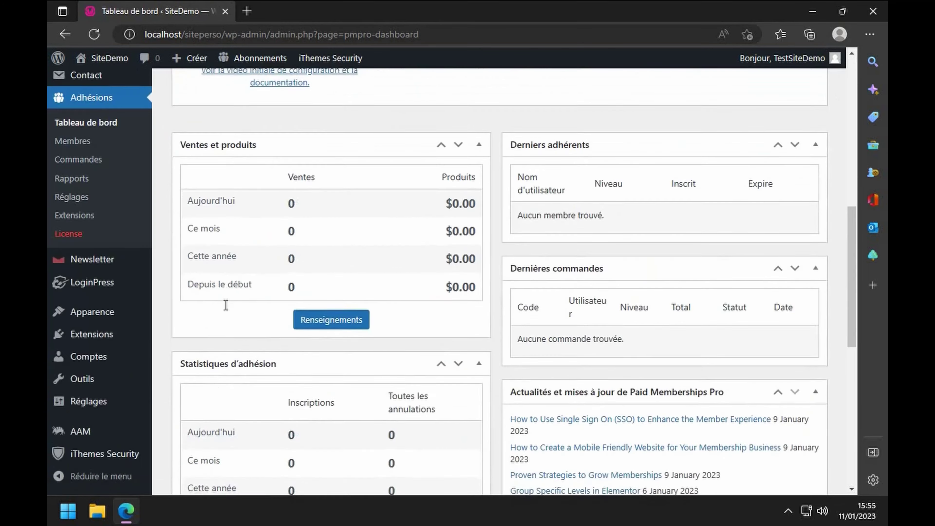
scroll(272, 239, "up", 6)
scroll(257, 364, "down", 5)
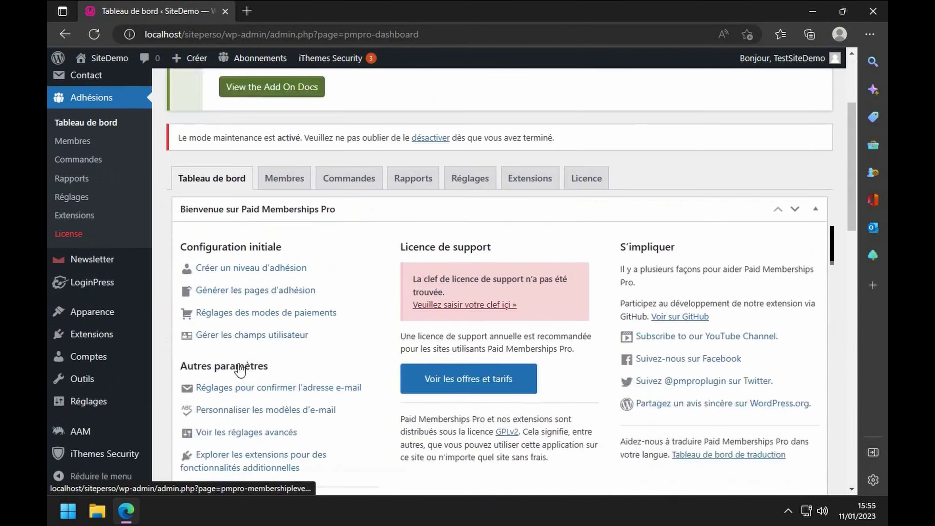
scroll(188, 293, "down", 3)
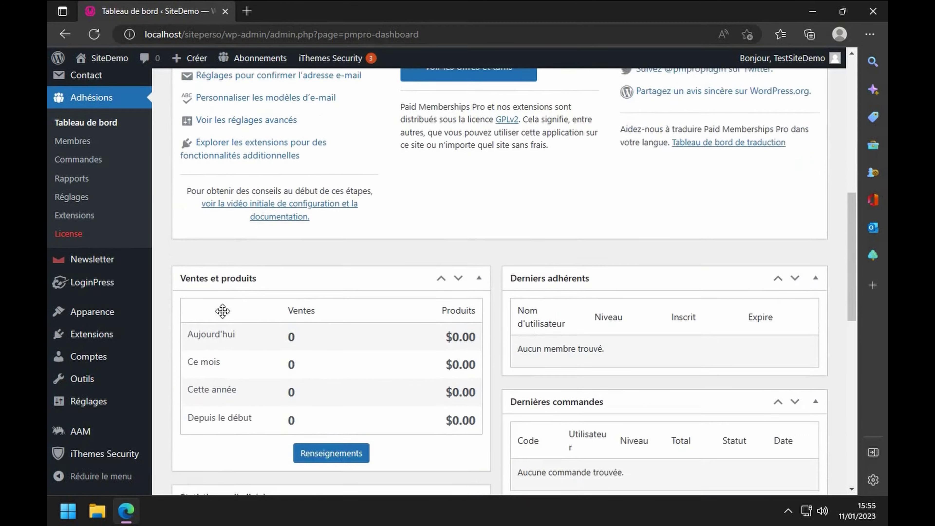
left_click(101, 343)
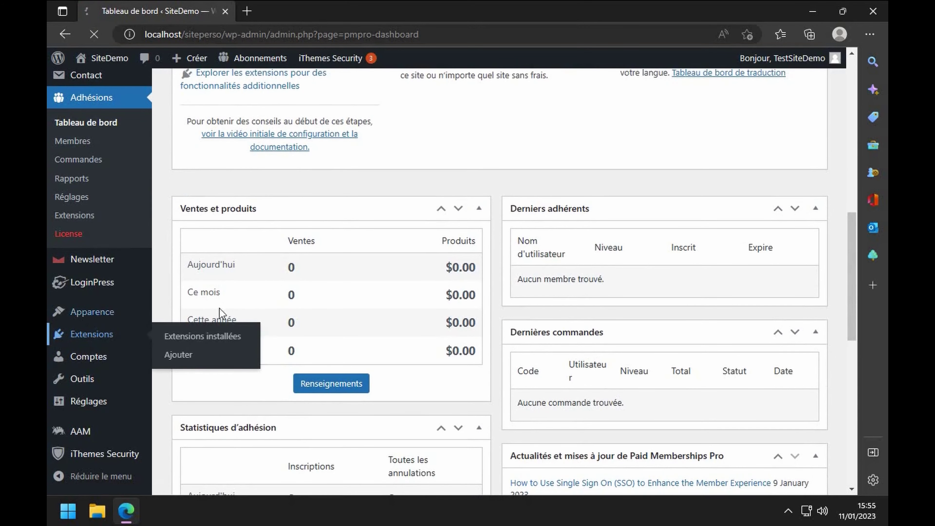
- Scroll down the plugins list and activate Re-add text underline and justify
scroll(259, 313, "down", 15)
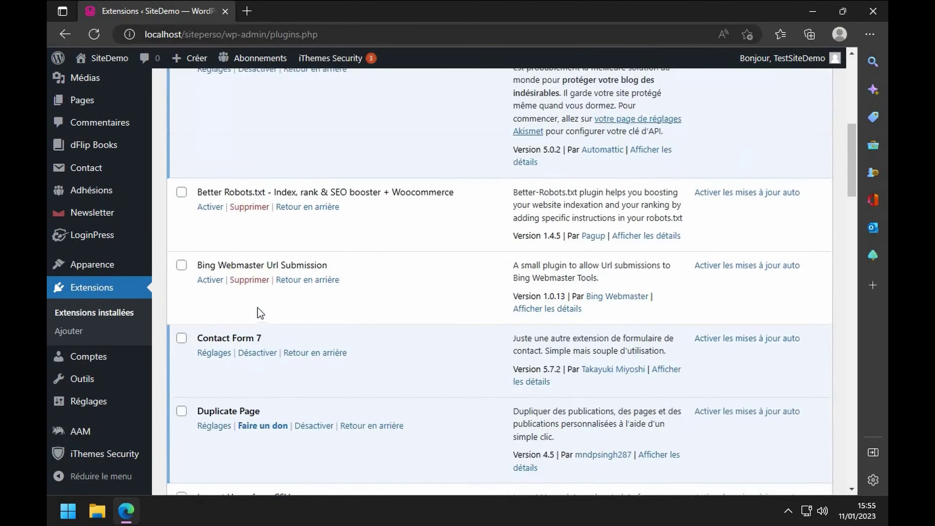
scroll(258, 307, "down", 5)
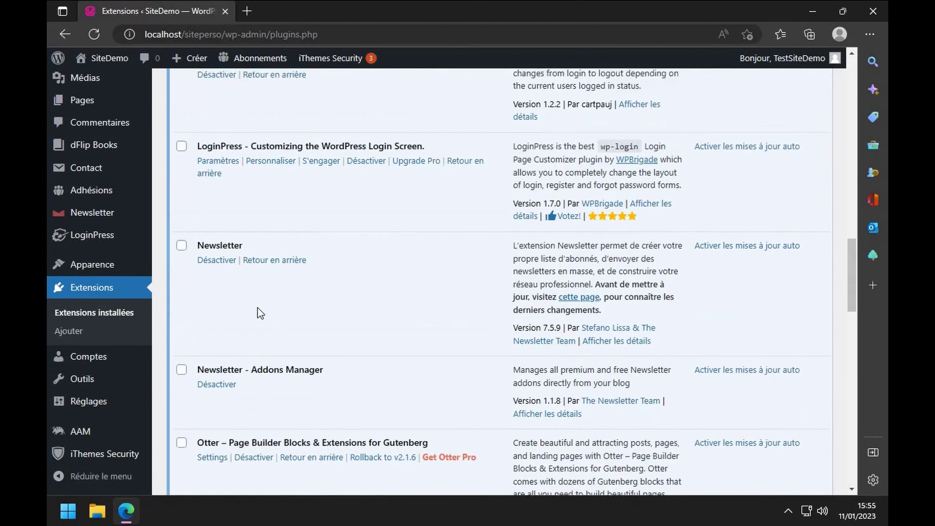
scroll(260, 314, "down", 3)
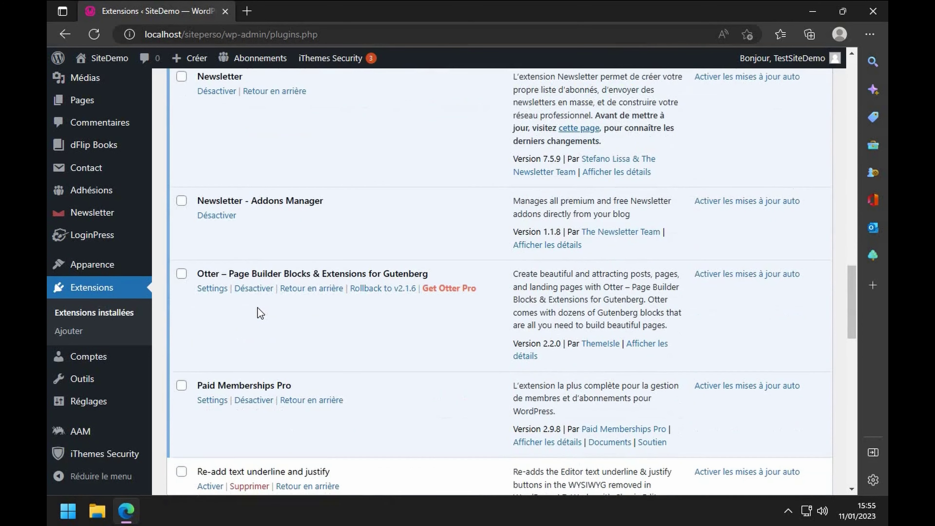
scroll(260, 313, "down", 5)
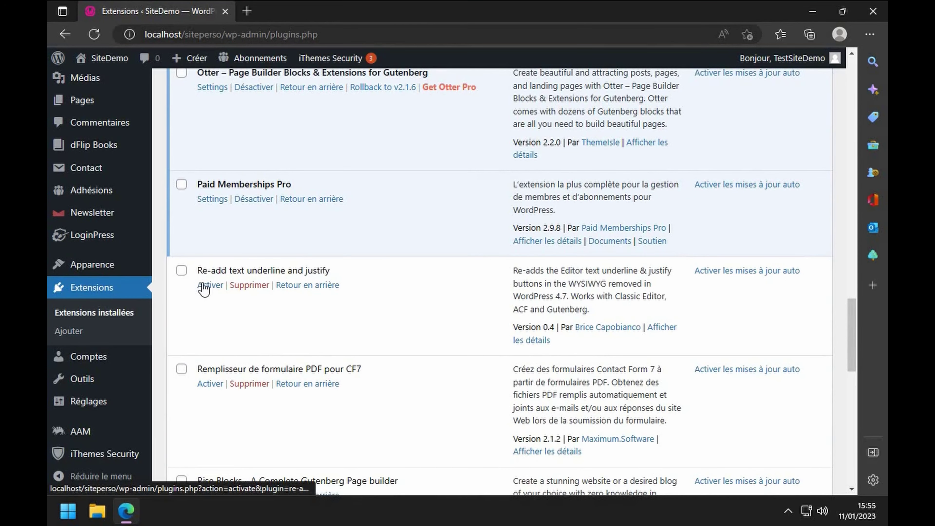
left_click(204, 285)
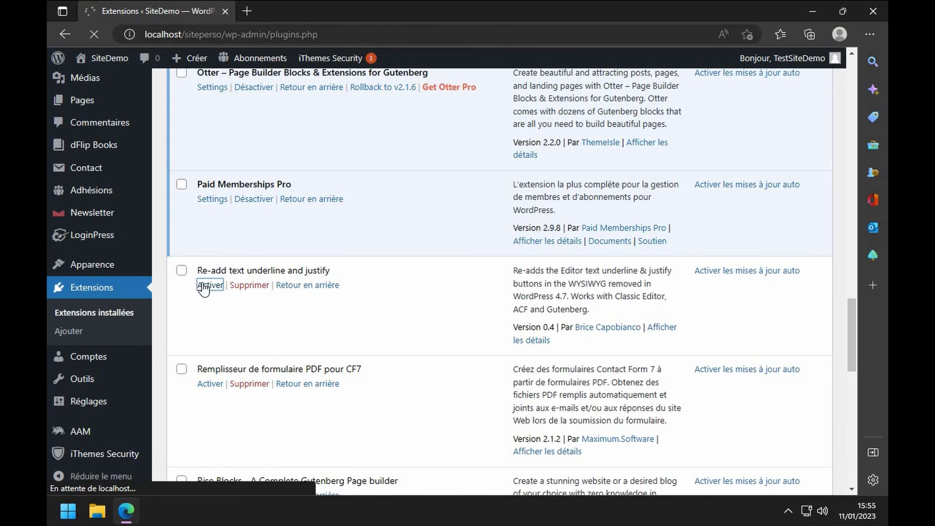
scroll(204, 288, "down", 15)
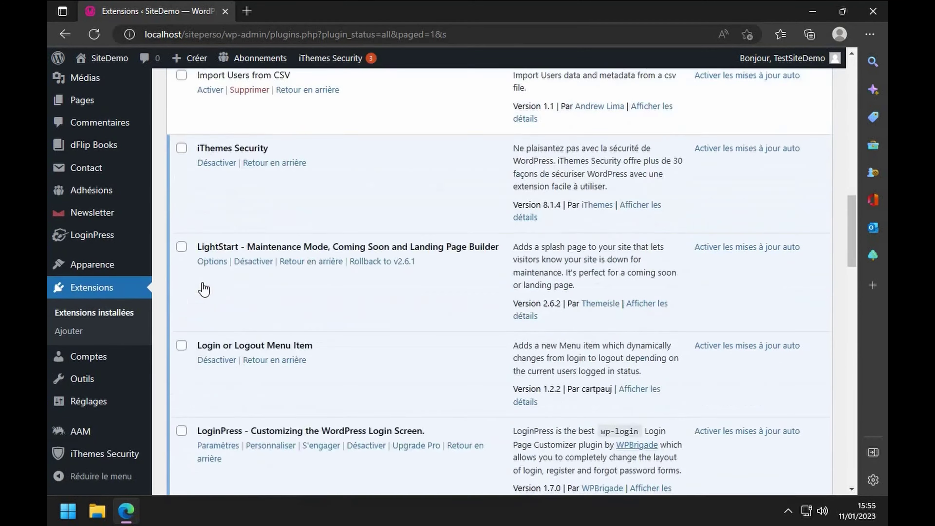
scroll(204, 289, "down", 12)
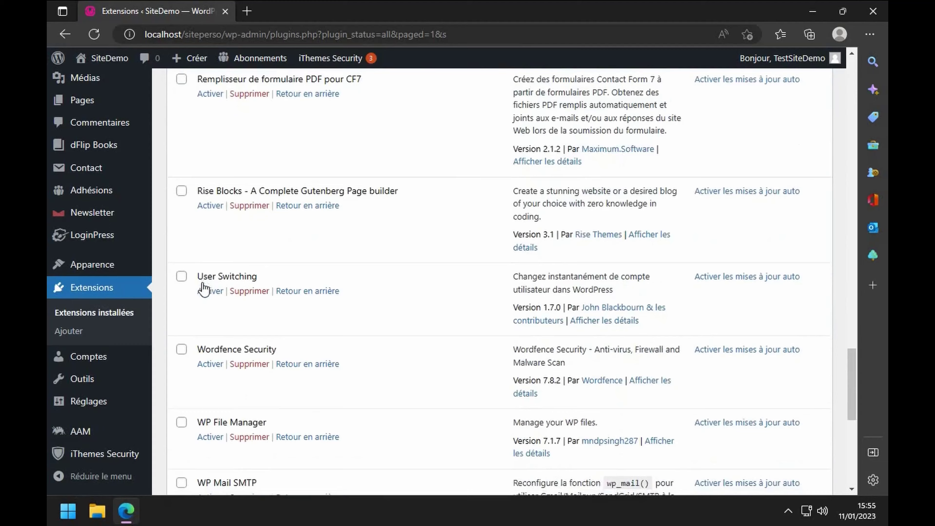
scroll(203, 289, "down", 9)
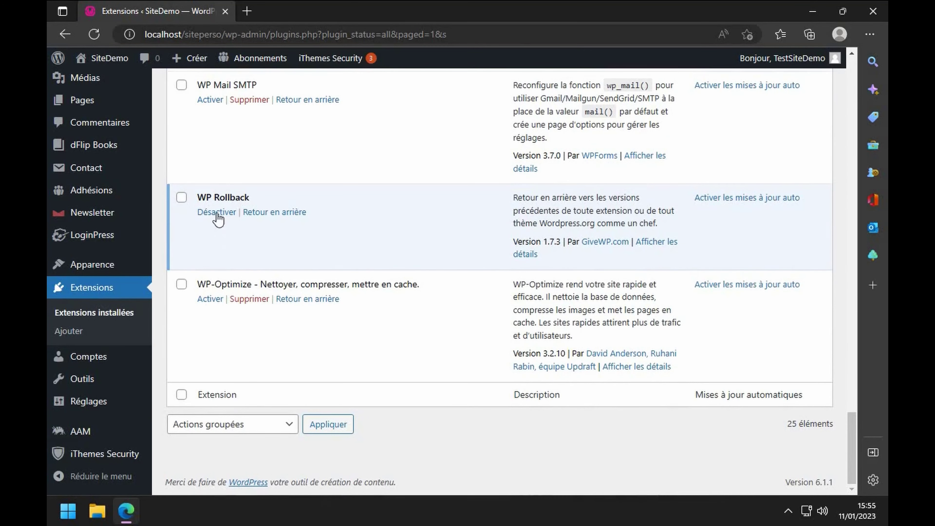
scroll(245, 181, "up", 2)
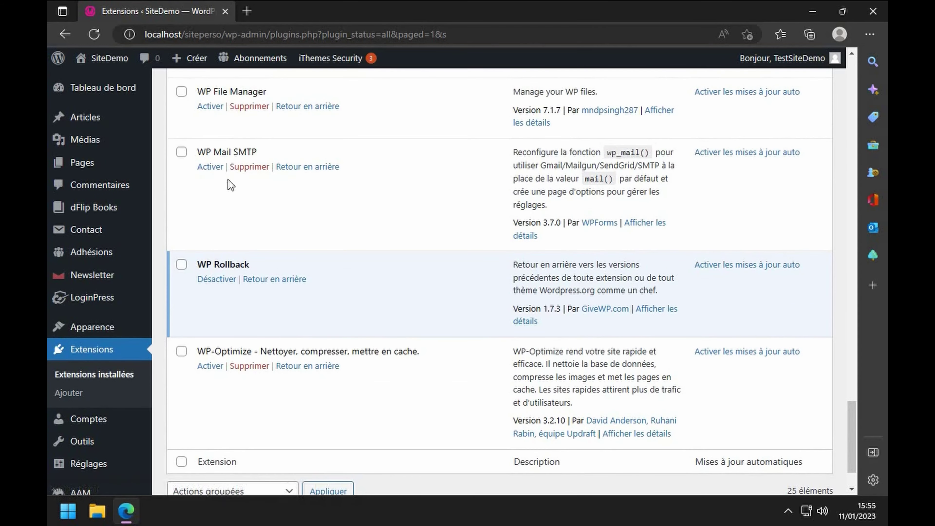
scroll(215, 159, "up", 4)
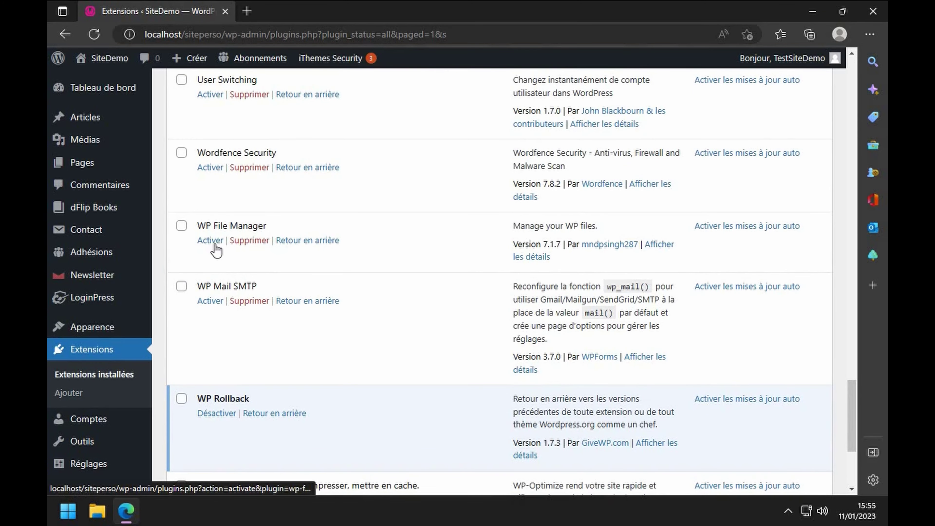
scroll(217, 173, "up", 4)
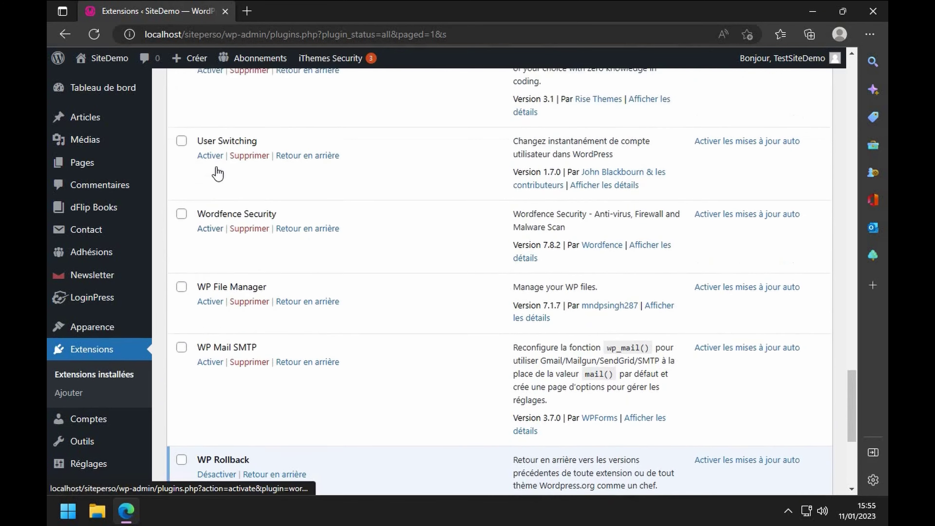
scroll(229, 177, "up", 6)
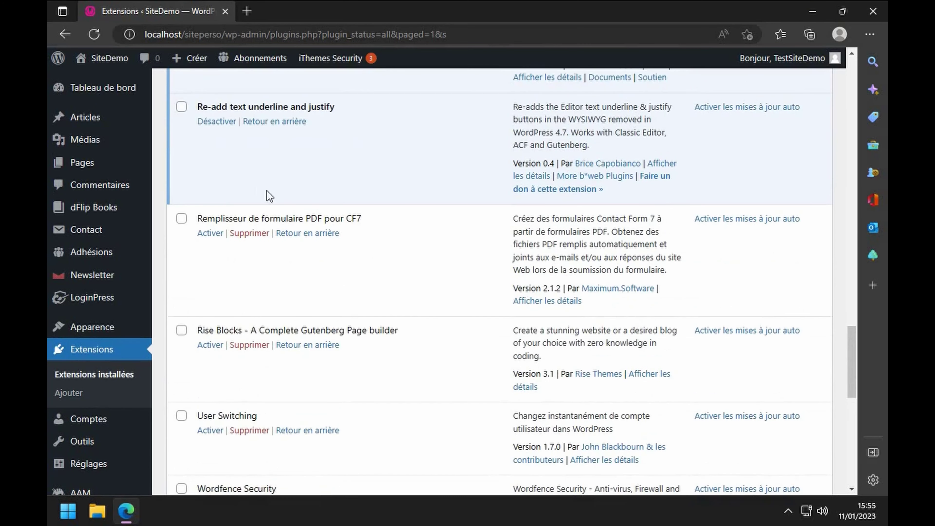
scroll(273, 175, "up", 4)
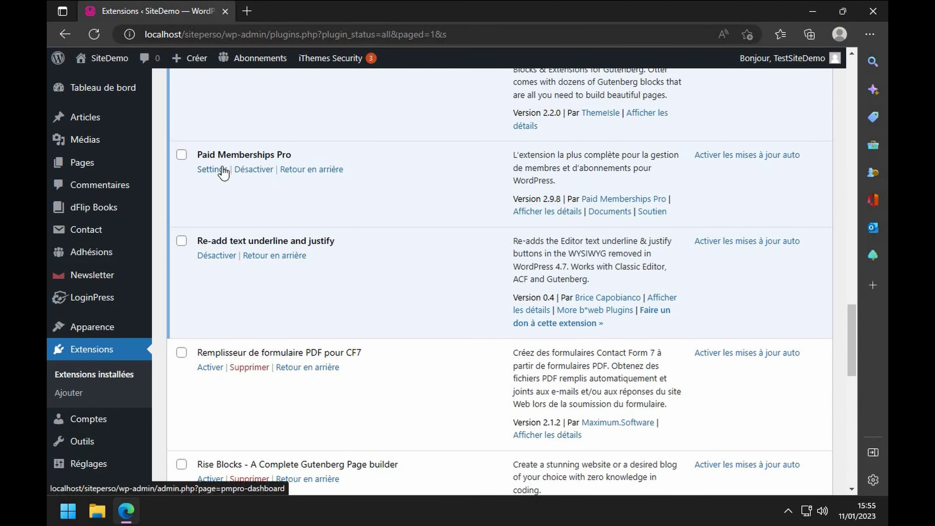
- Activate Remplisseur de formulaire PDF pour CF7, Rise Blocks and User Switching in turn
left_click(211, 367)
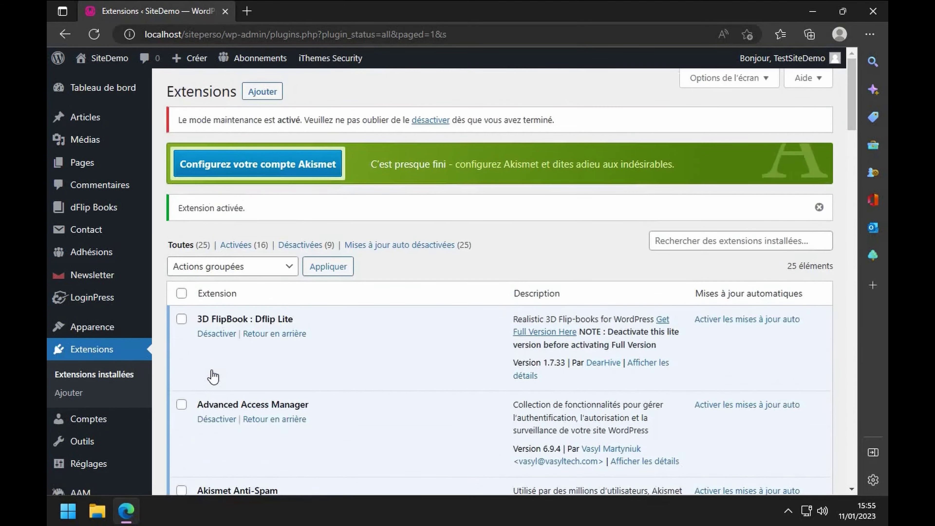
scroll(212, 376, "down", 15)
scroll(213, 376, "down", 20)
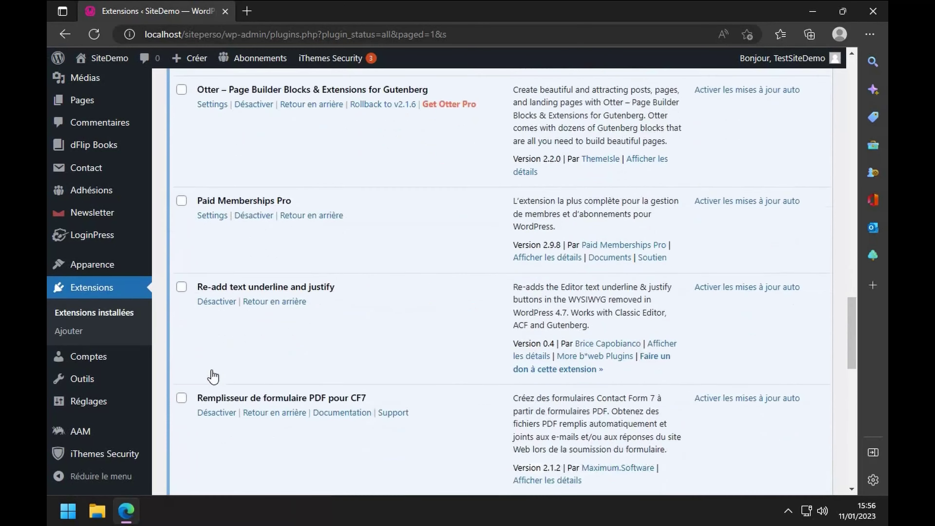
left_click(208, 344)
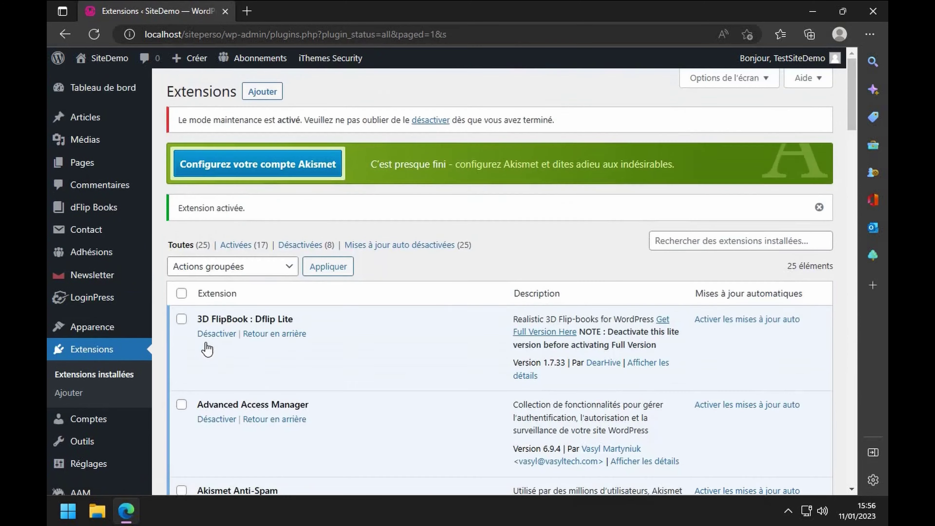
scroll(208, 349, "down", 15)
scroll(206, 348, "down", 15)
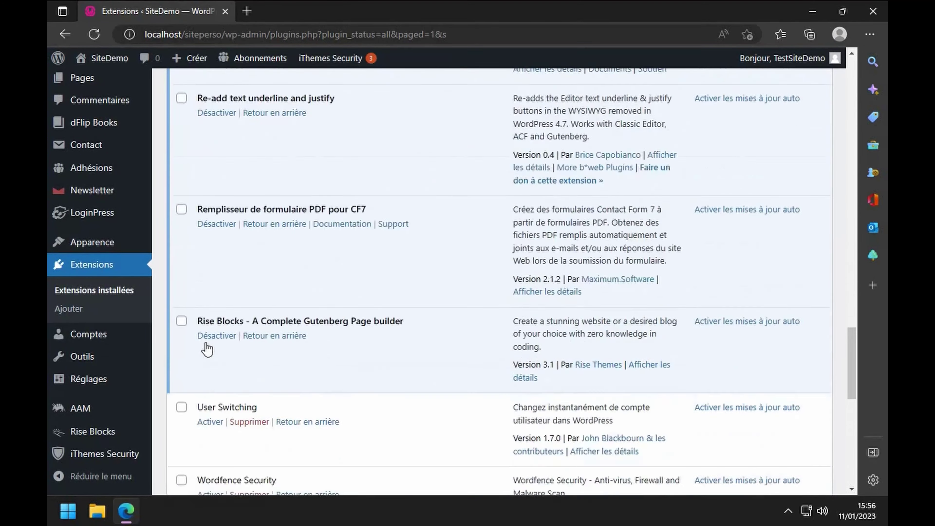
left_click(212, 231)
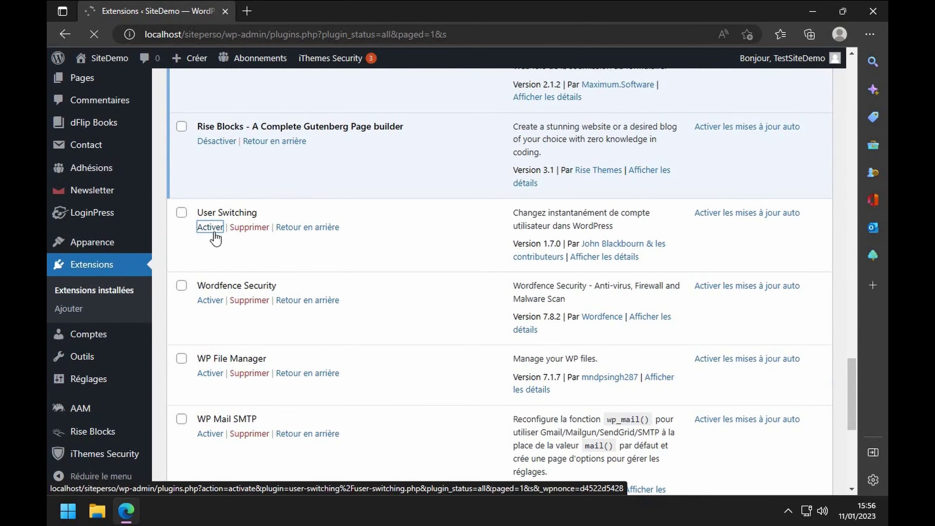
scroll(215, 237, "down", 20)
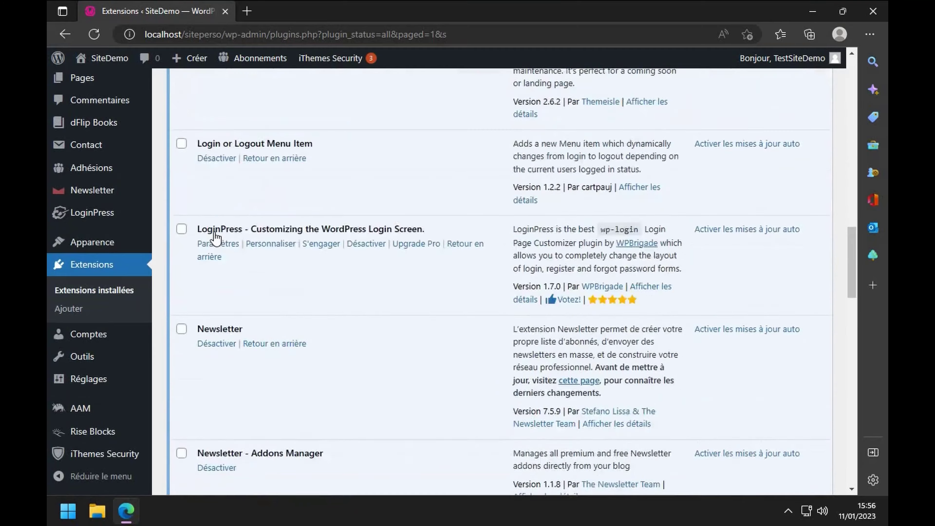
scroll(215, 237, "down", 10)
scroll(215, 236, "up", 5)
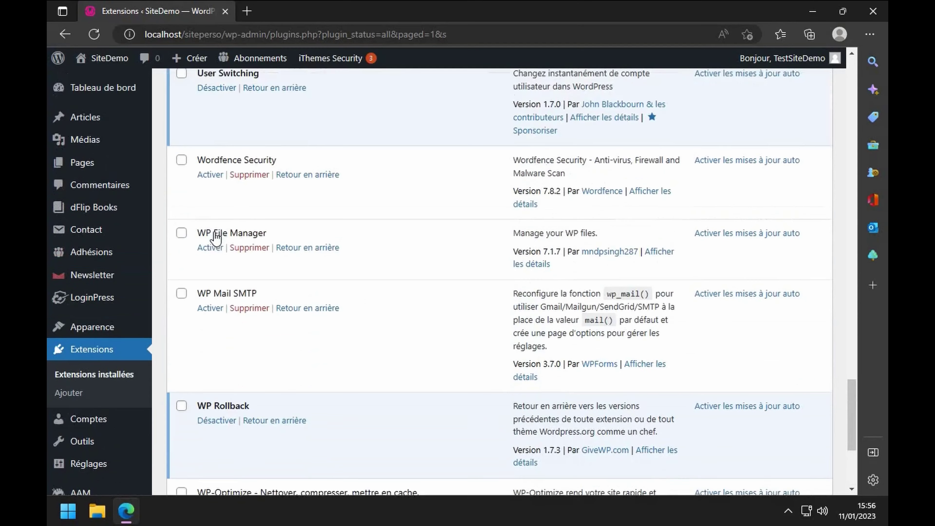